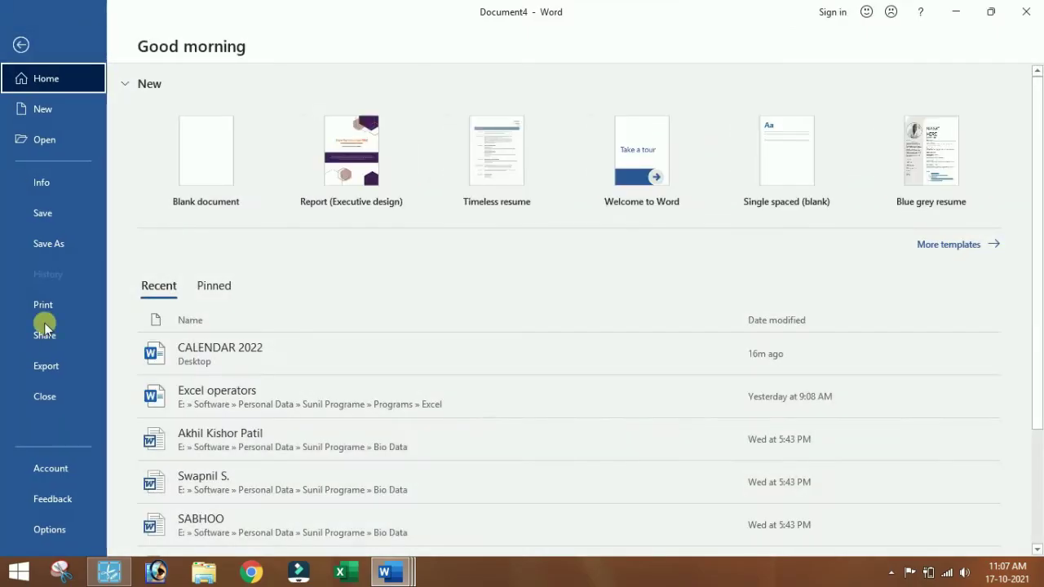
Open the page setup from the print settings and set the top, bottom, left and right margins to 0.1 inch.
left_click(51, 308)
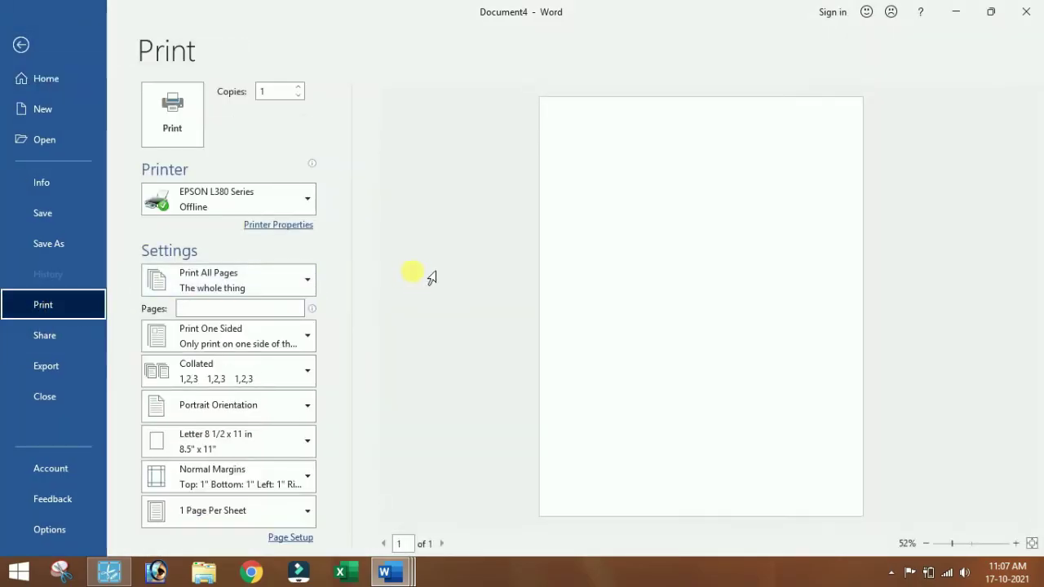
left_click(292, 537)
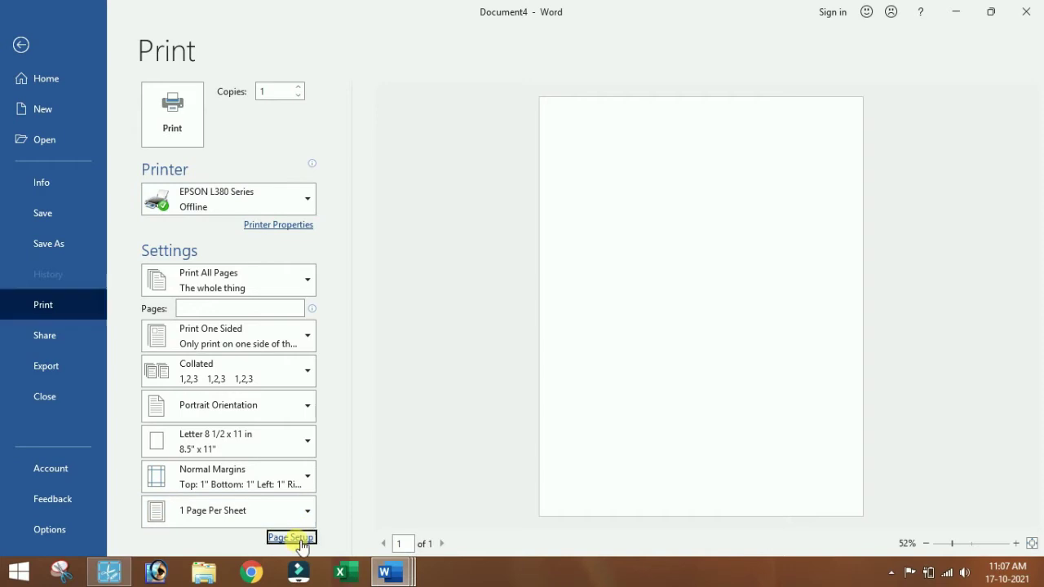
left_click(452, 135)
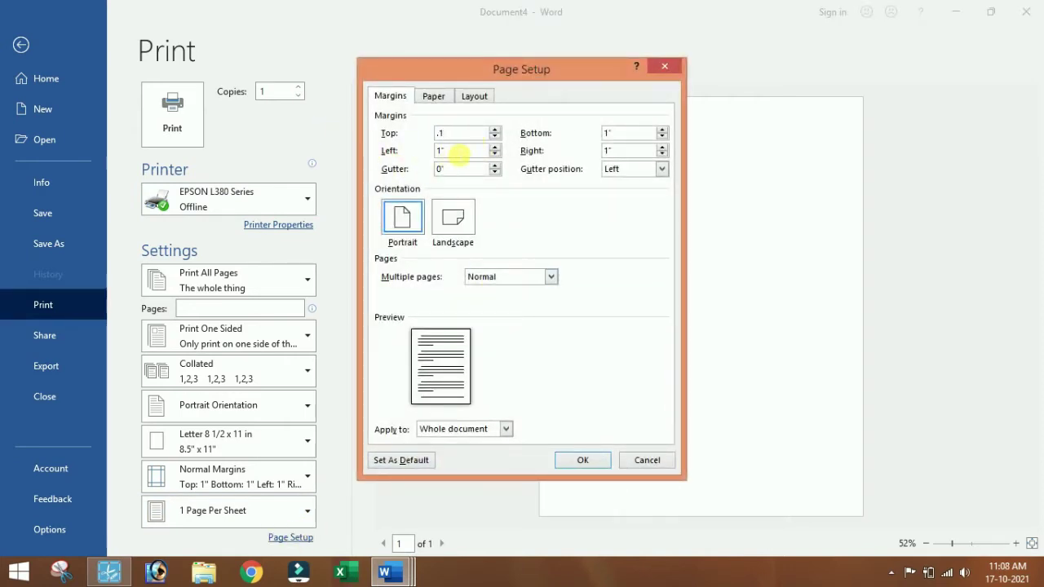
left_click(459, 152)
type(".1")
left_click(644, 133)
type(".1")
key("Tab")
Set a custom paper size 16 inches wide and 14 inches high, apply it and return to the document.
left_click(431, 97)
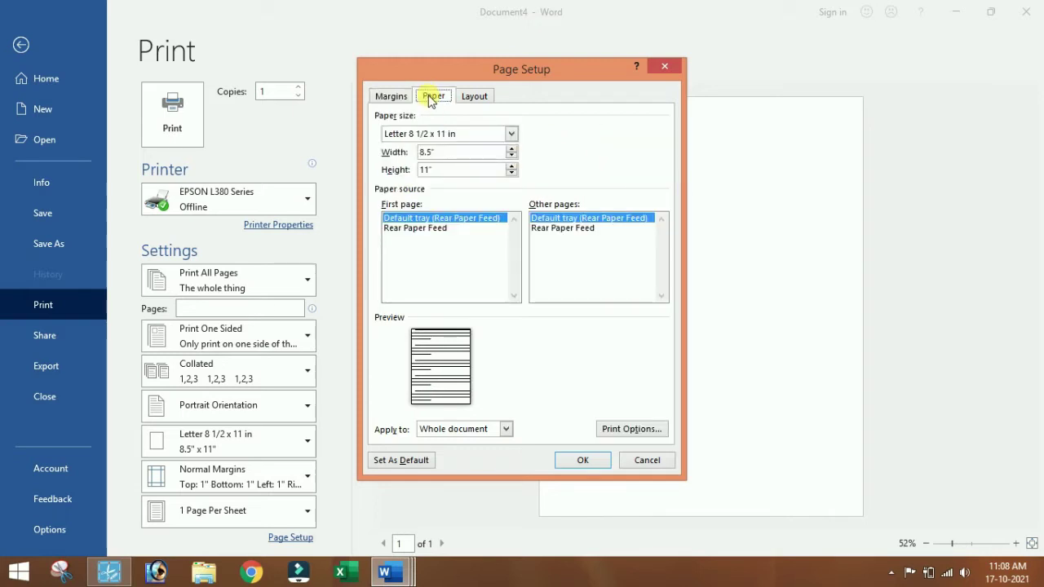
left_click(457, 152)
type("16")
left_click(450, 169)
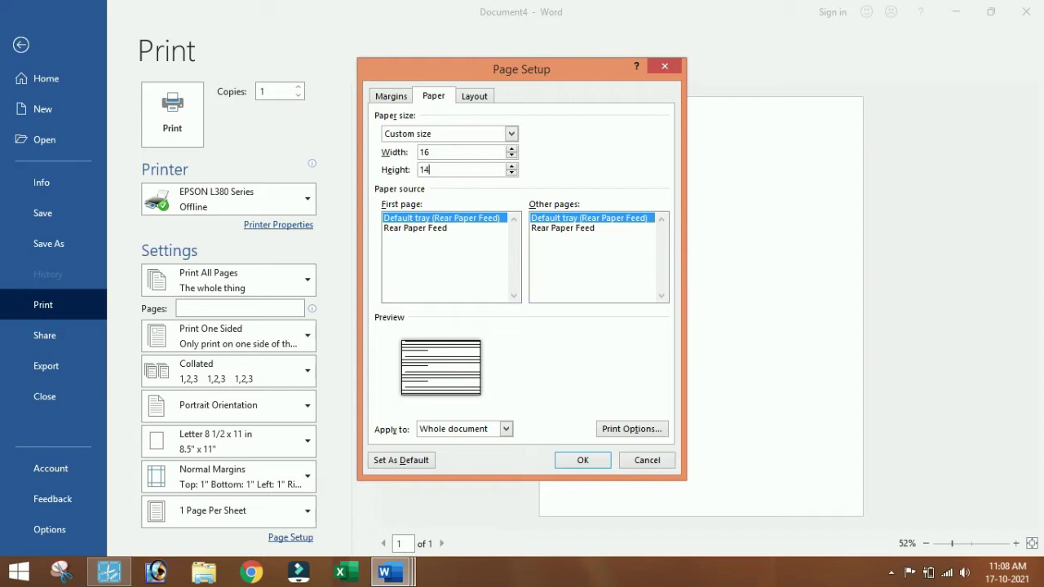
left_click(577, 461)
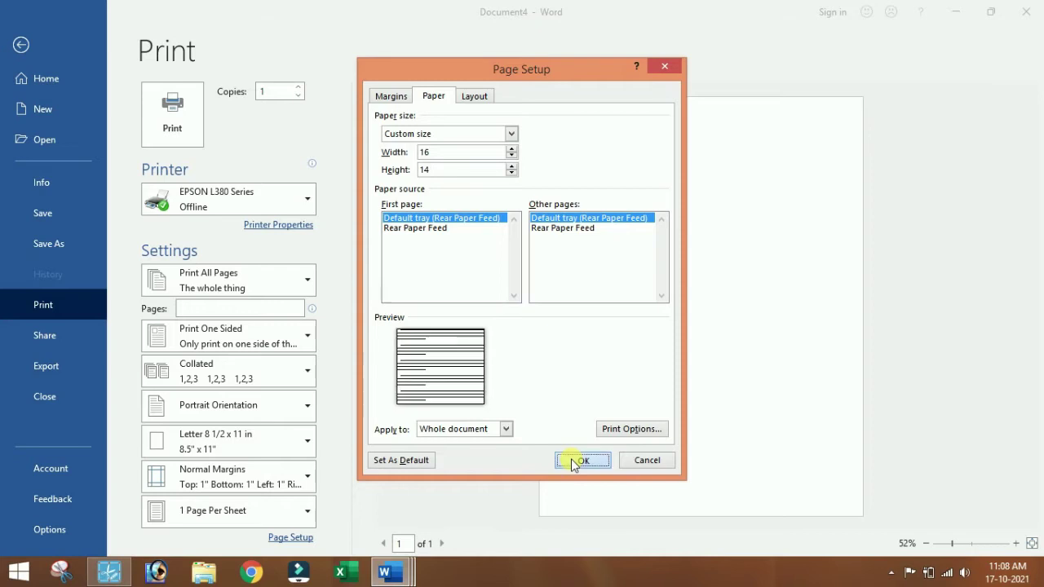
left_click(564, 328)
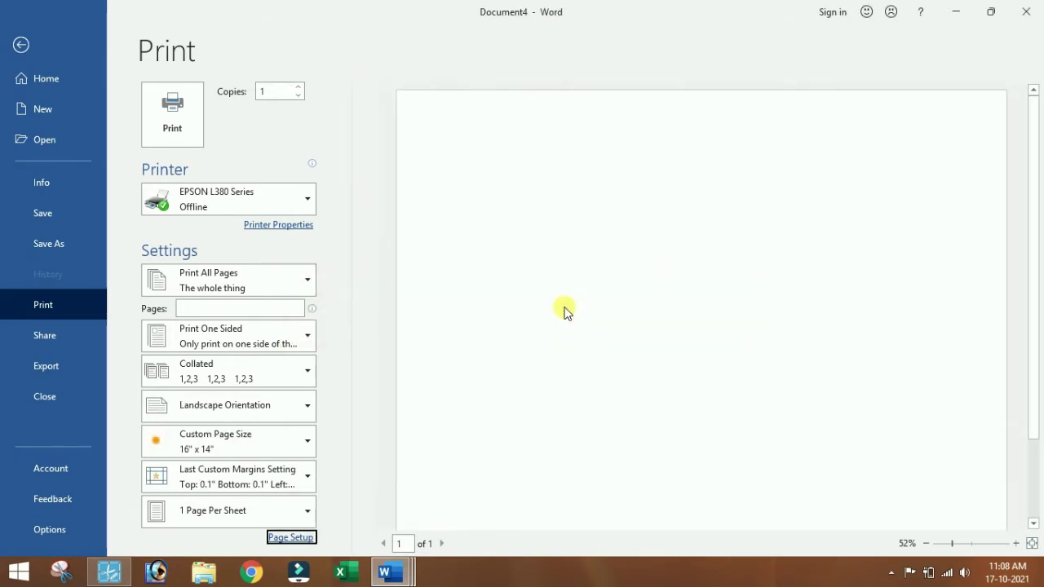
left_click(21, 45)
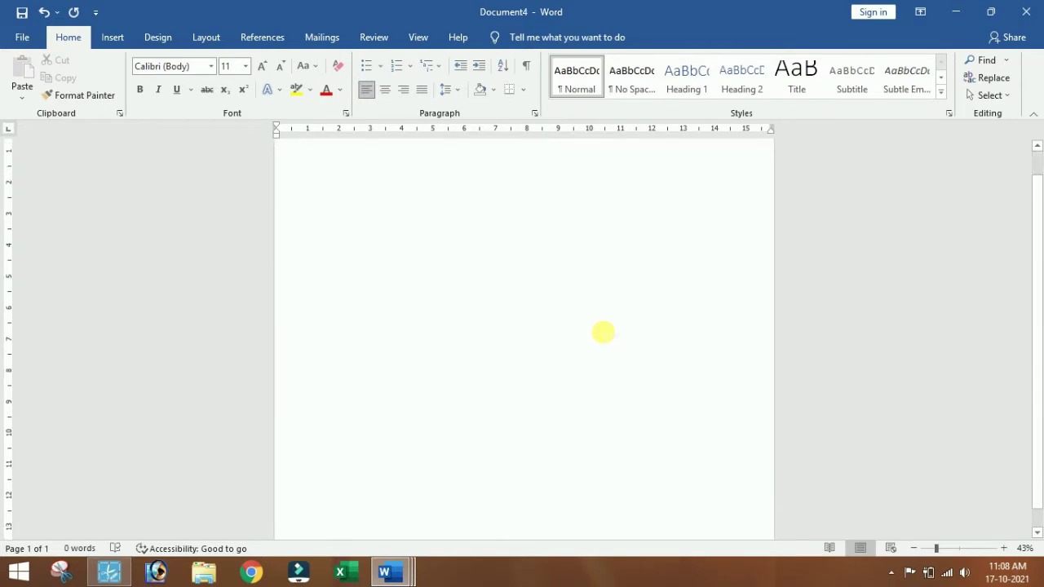
Insert a table with 24 columns and 24 rows on the blank page.
left_click(915, 548)
left_click(914, 548)
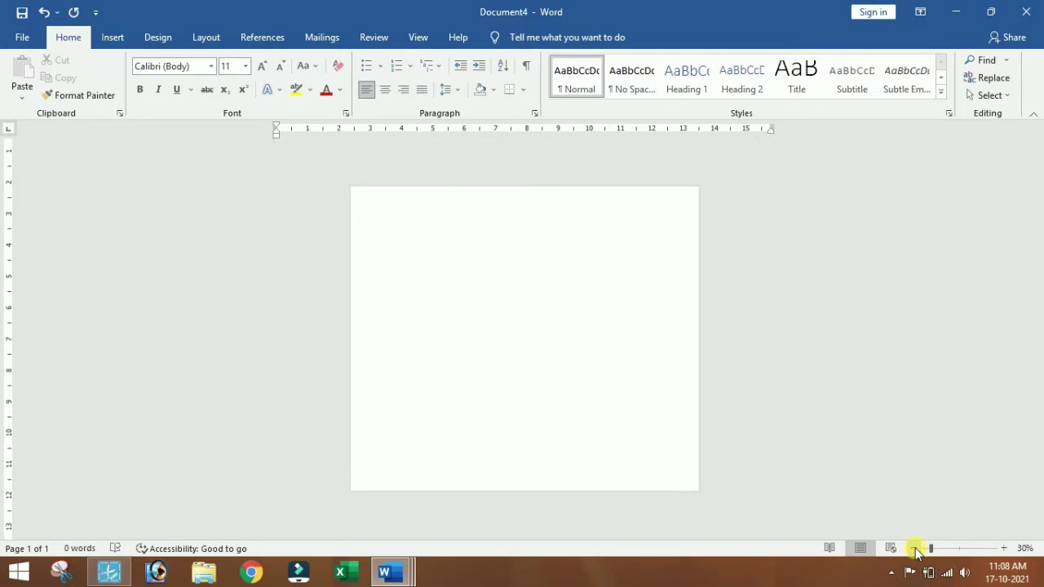
left_click(112, 37)
left_click(110, 82)
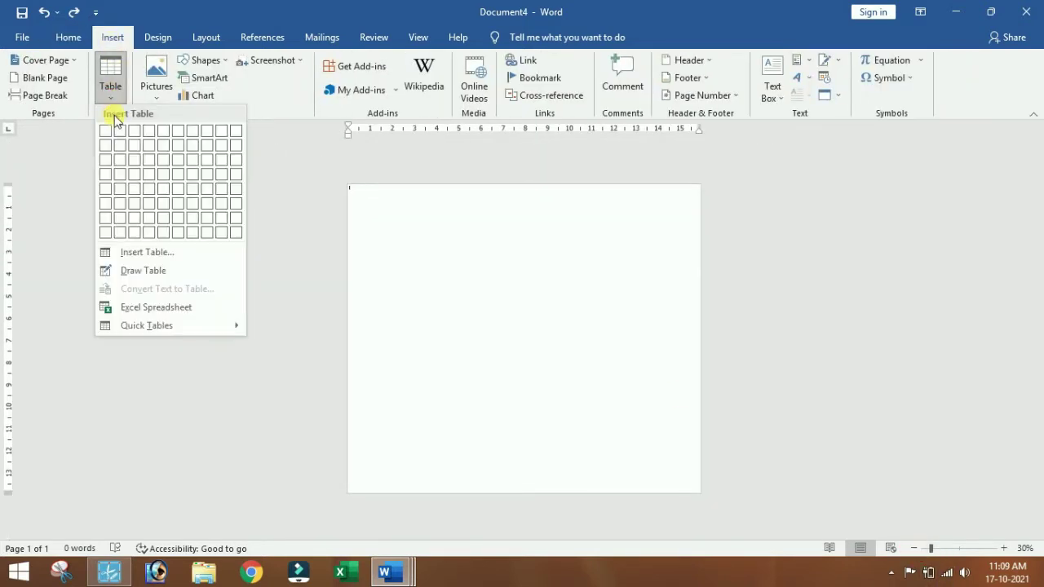
left_click(136, 253)
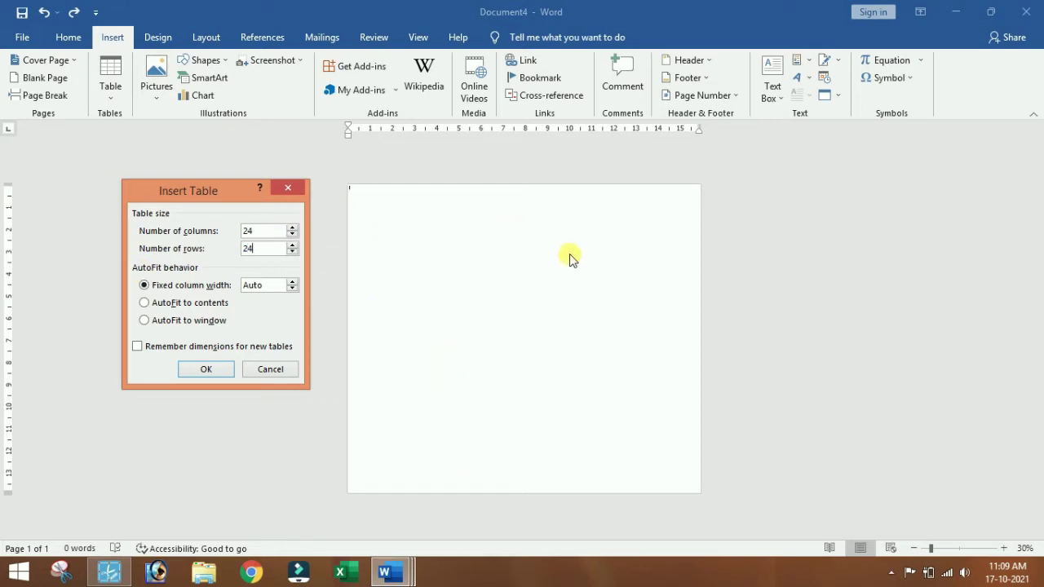
left_click(206, 370)
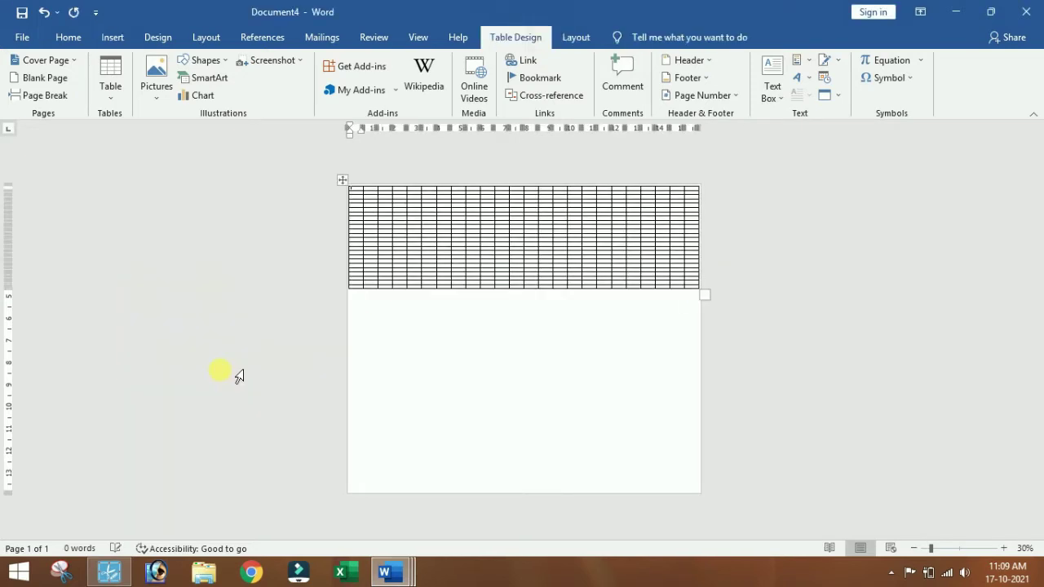
Stretch the table so that its grid fills the full height of the first page.
left_click_drag(700, 380, 694, 484)
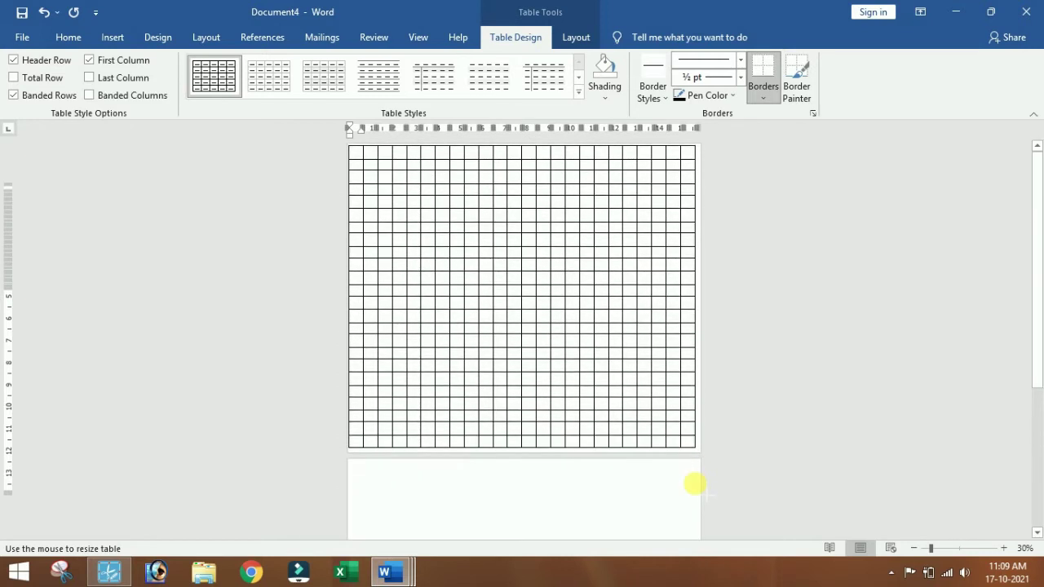
left_click_drag(695, 484, 694, 482)
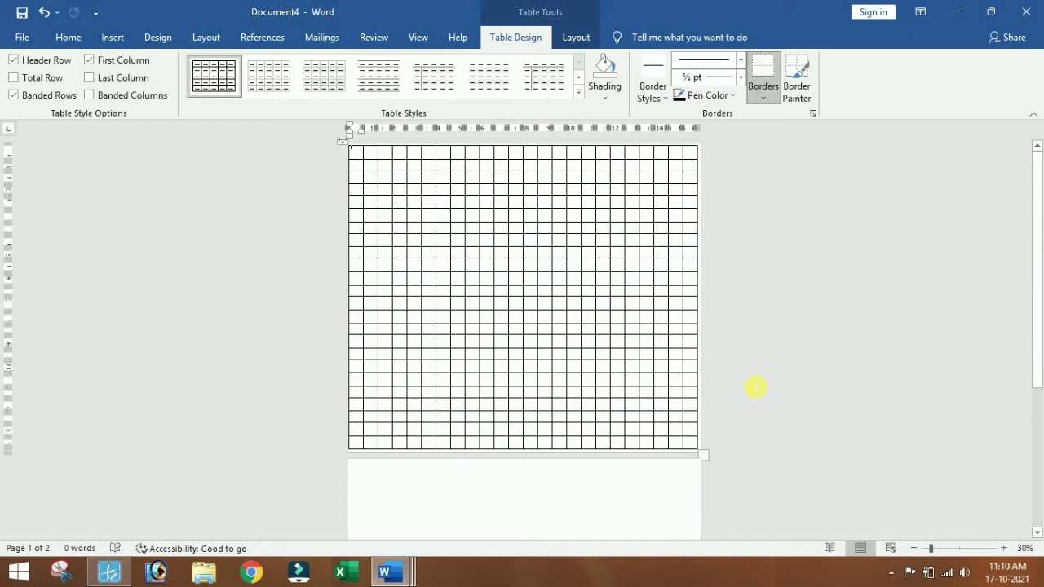
scroll(763, 379, "up", 1)
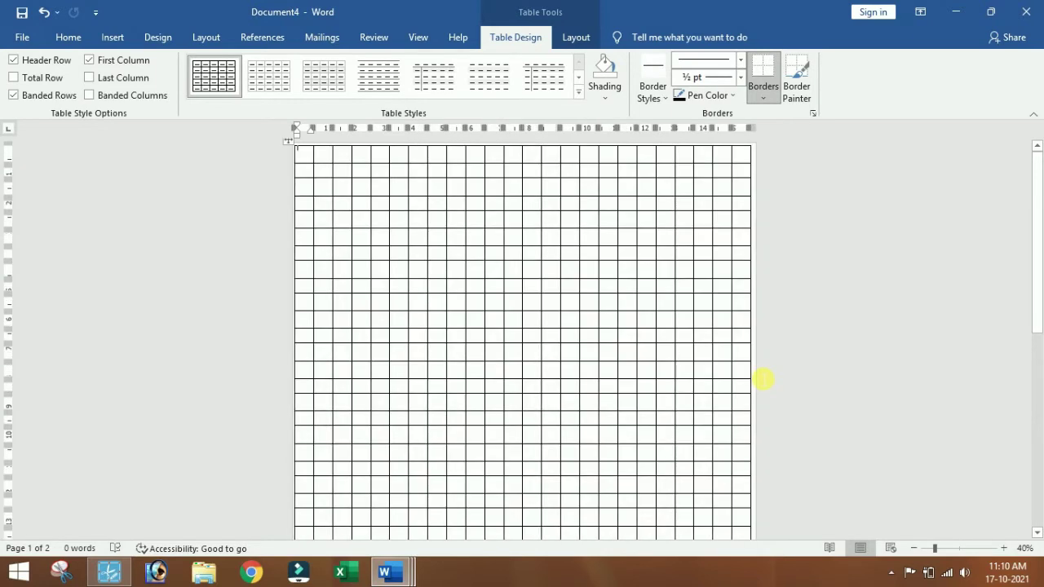
scroll(762, 379, "up", 2)
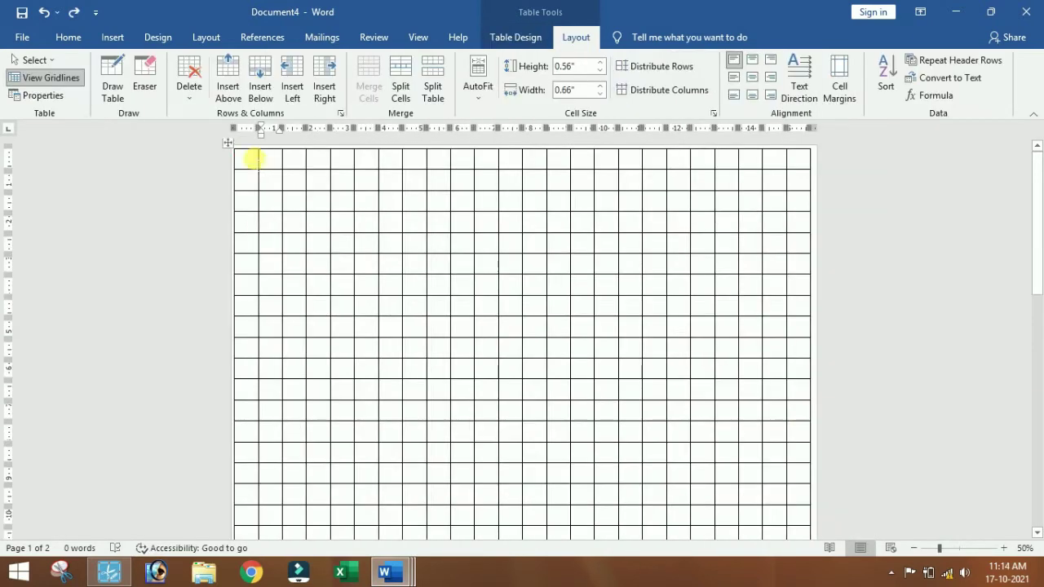
Merge the table's first row into four header cells, each spanning six columns.
left_click_drag(254, 159, 384, 159)
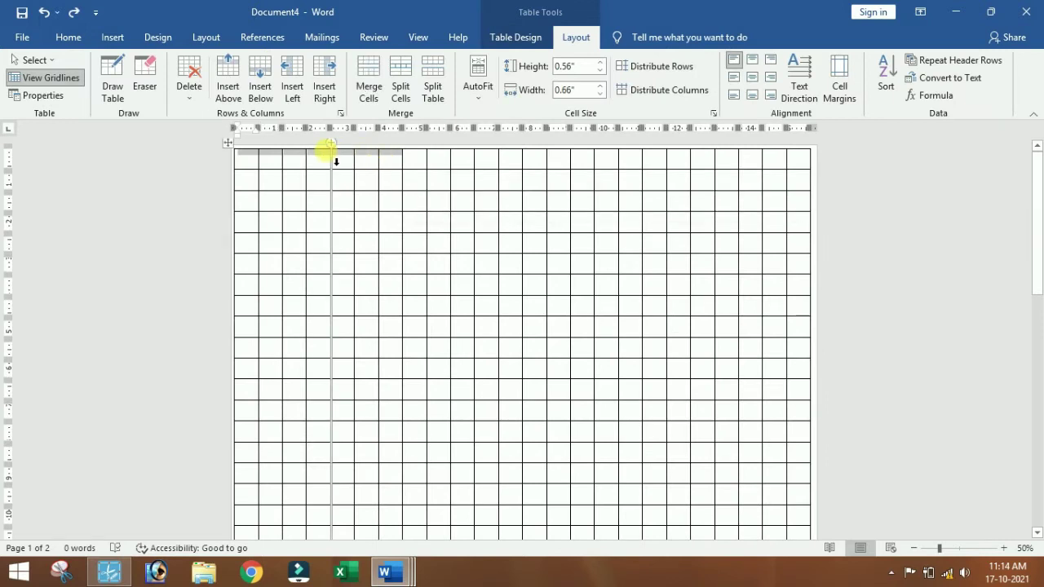
left_click_drag(246, 159, 363, 161)
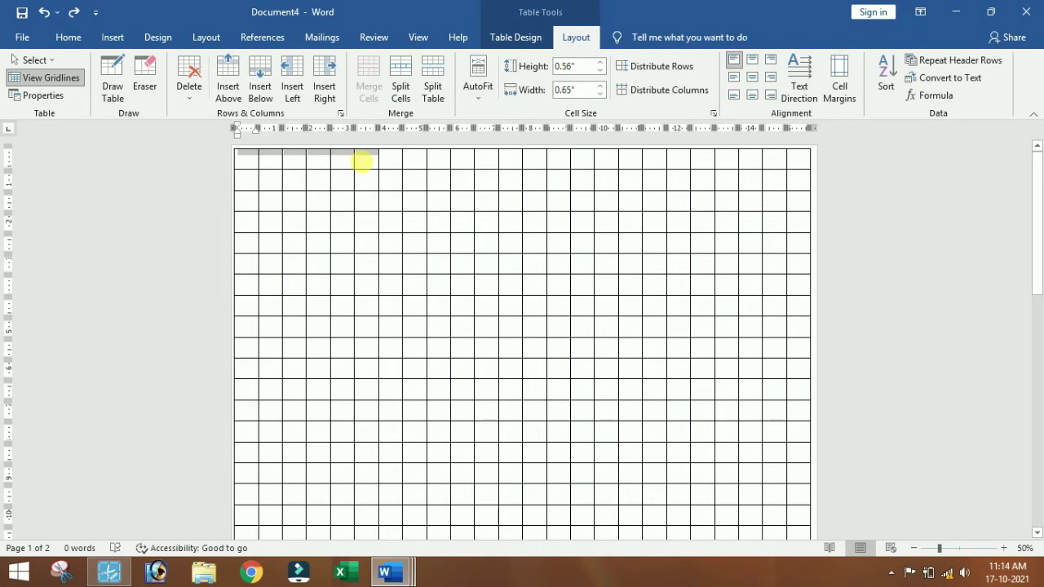
left_click_drag(363, 161, 791, 161)
left_click(367, 81)
left_click(368, 82)
left_click(368, 81)
left_click(369, 82)
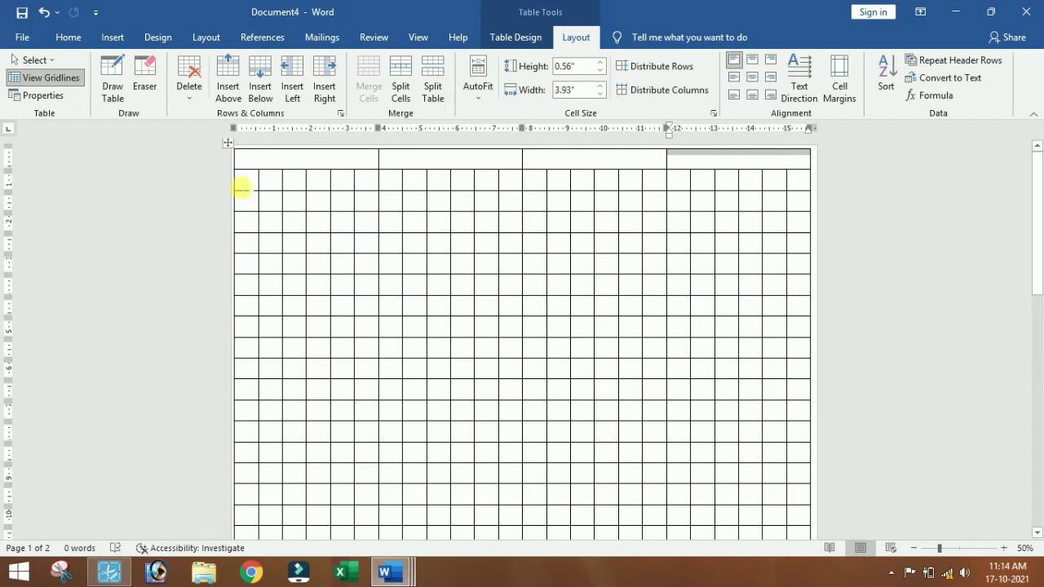
Select the entire table and centre the contents of all cells both horizontally and vertically.
left_click(241, 184)
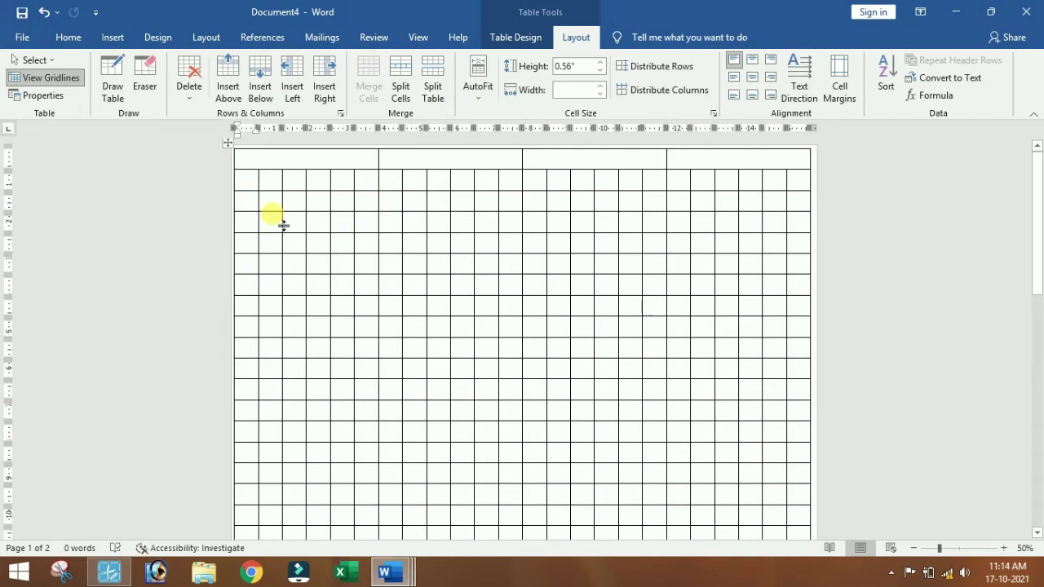
key("ctrl+a")
left_click(236, 166)
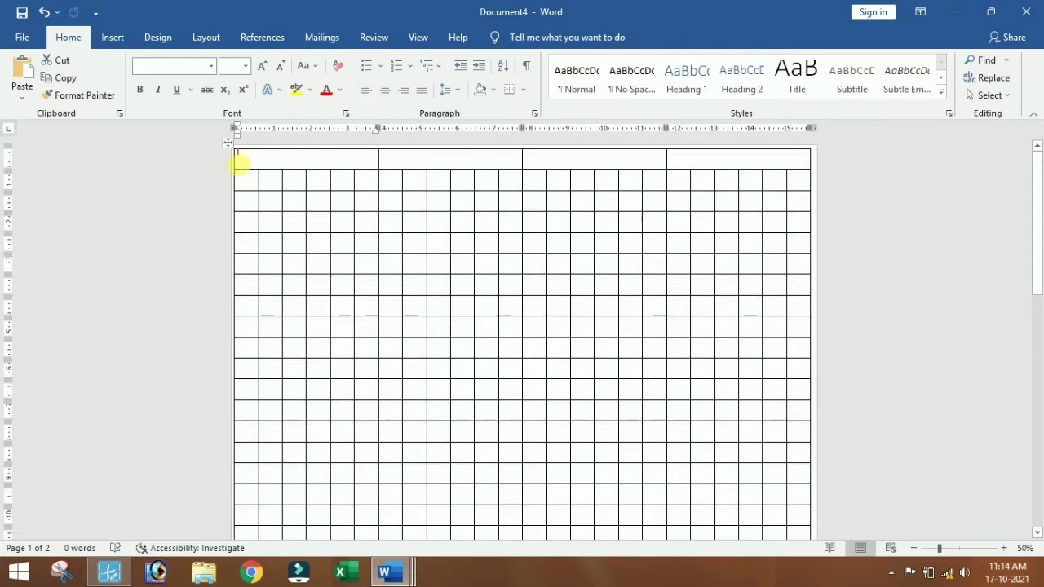
left_click(229, 145)
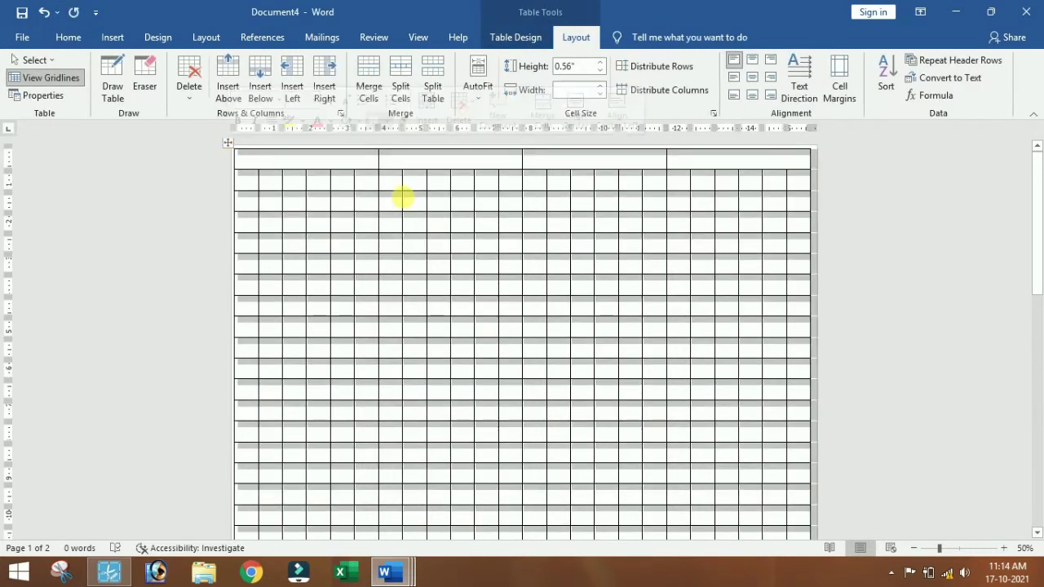
left_click(751, 77)
left_click(299, 168)
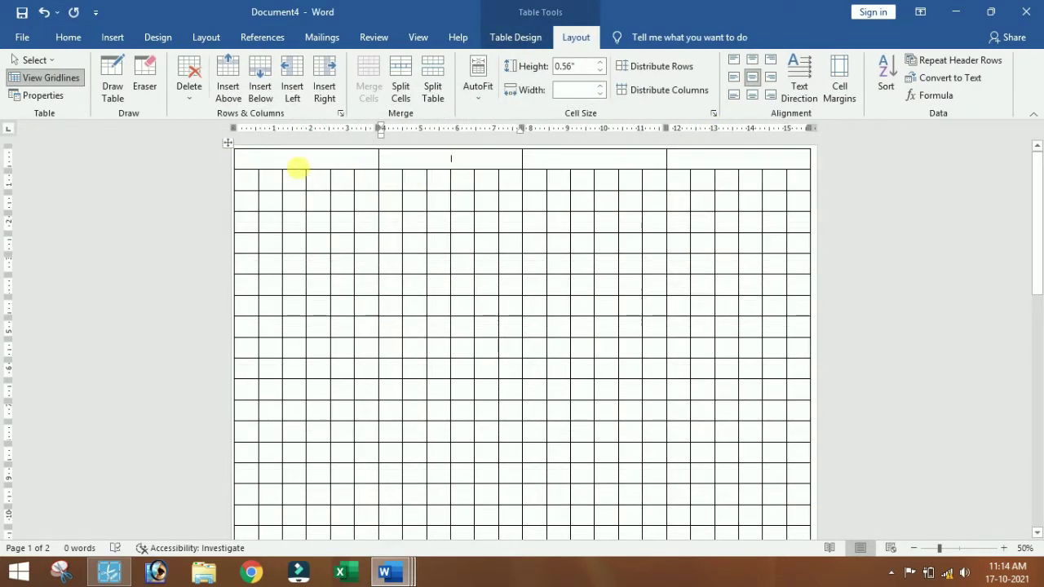
left_click_drag(249, 163, 801, 323)
left_click(752, 77)
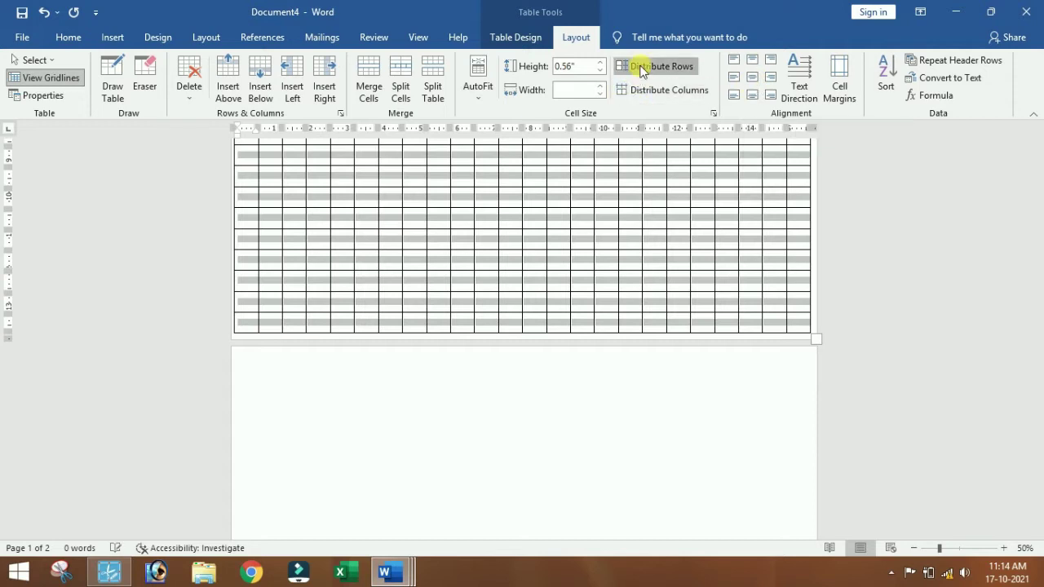
Enter SUN, MON, TUE, WED, THU, FRI and SAT down the first column, starting directly below the first header cell.
left_click(467, 217)
scroll(473, 256, "up", 5)
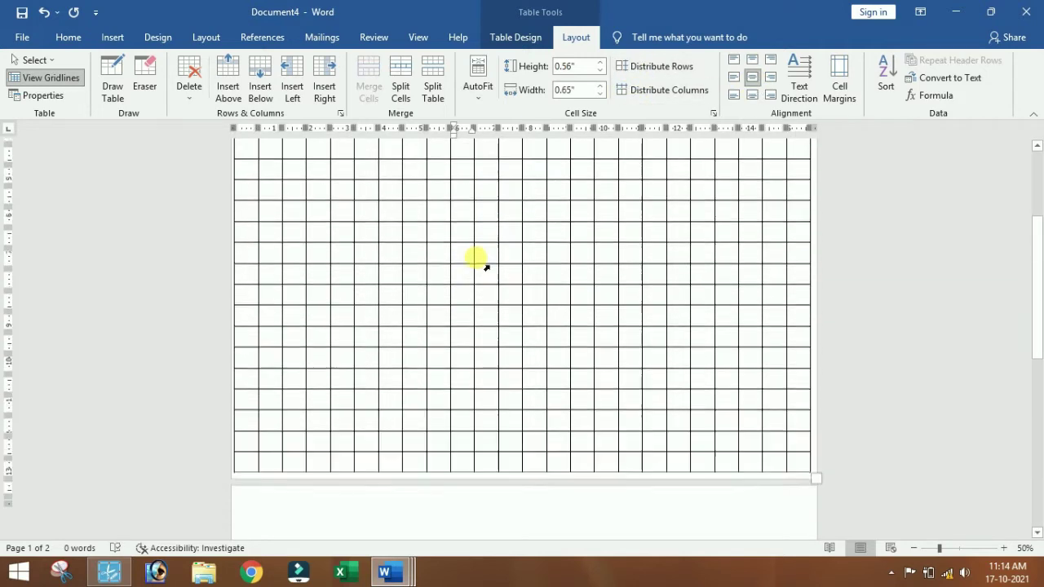
scroll(480, 261, "up", 3)
left_click(251, 183)
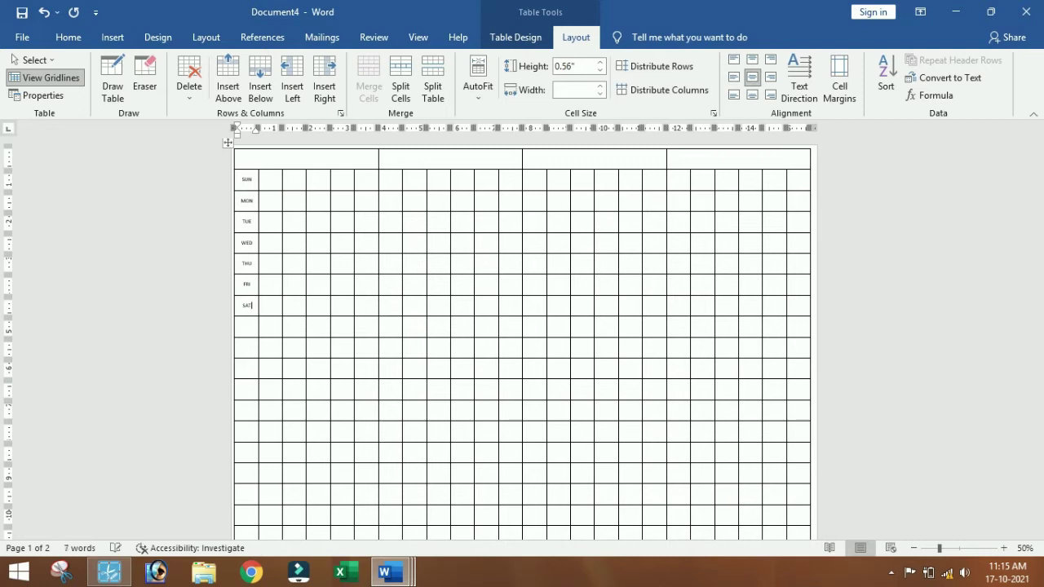
Copy the SUN to SAT cells and paste them into the first column under each of the other three header cells.
mouse_move(247, 180)
left_mouse_down()
mouse_move(256, 218)
mouse_move(250, 310)
left_mouse_up()
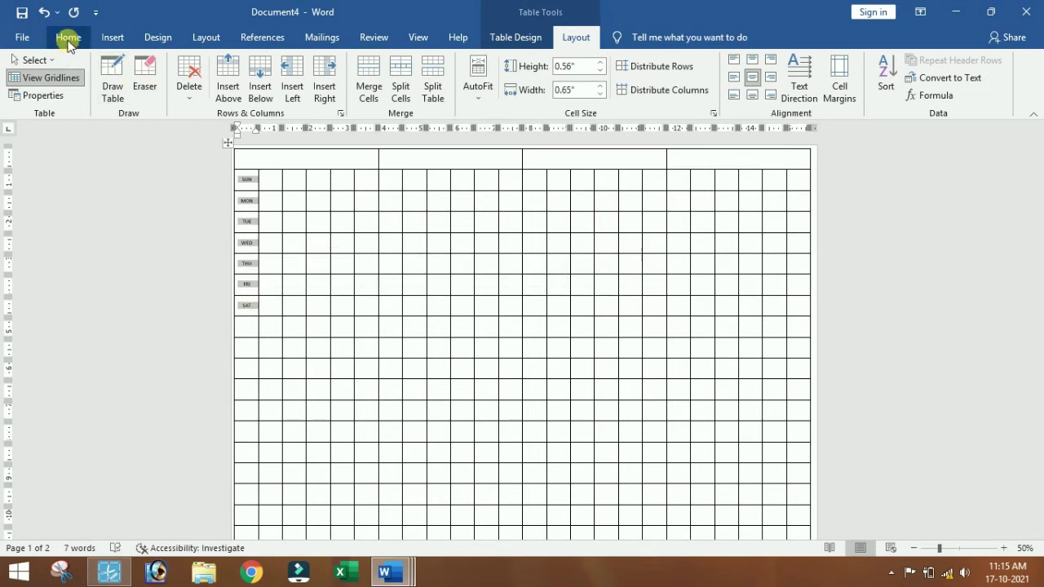
left_click(21, 38)
left_click(22, 43)
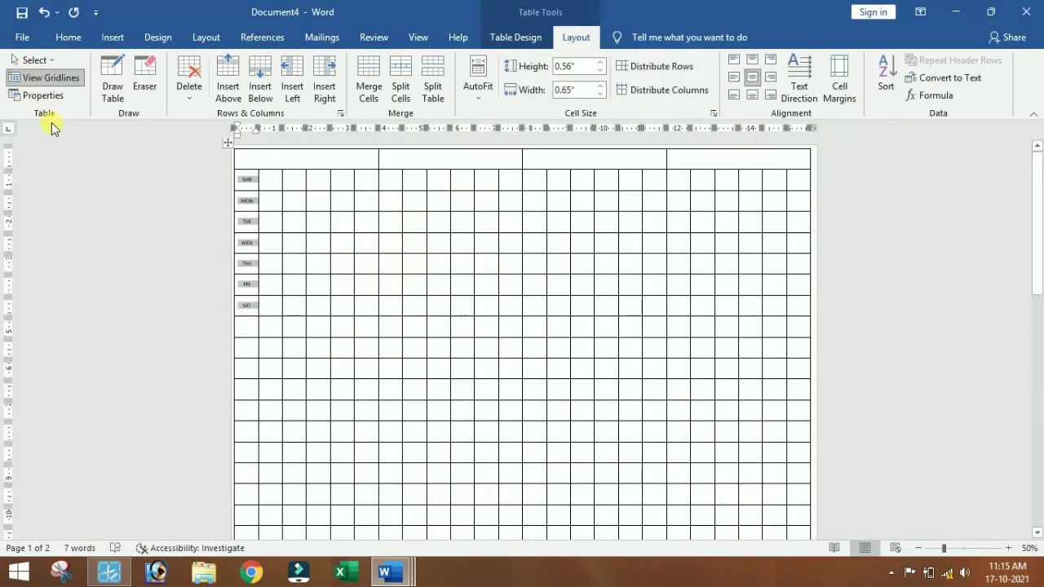
left_click(70, 38)
left_click(63, 78)
left_click(390, 181)
left_click(22, 70)
left_click(529, 183)
left_click(22, 70)
left_click(683, 191)
left_click(20, 70)
Paste the weekday cells as a second band of four blocks, leaving one blank row below the first band.
left_click(246, 346)
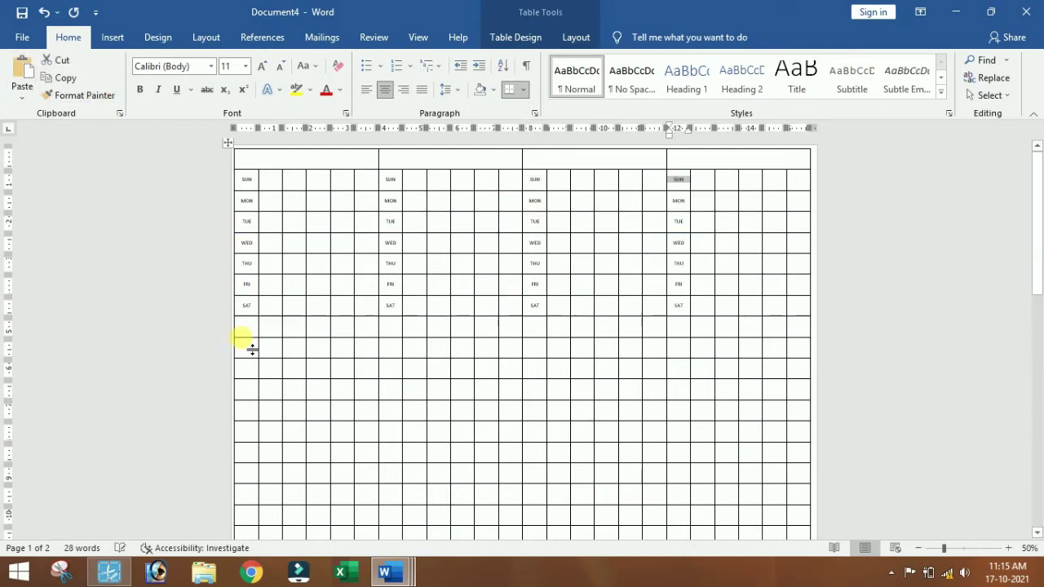
left_click(19, 71)
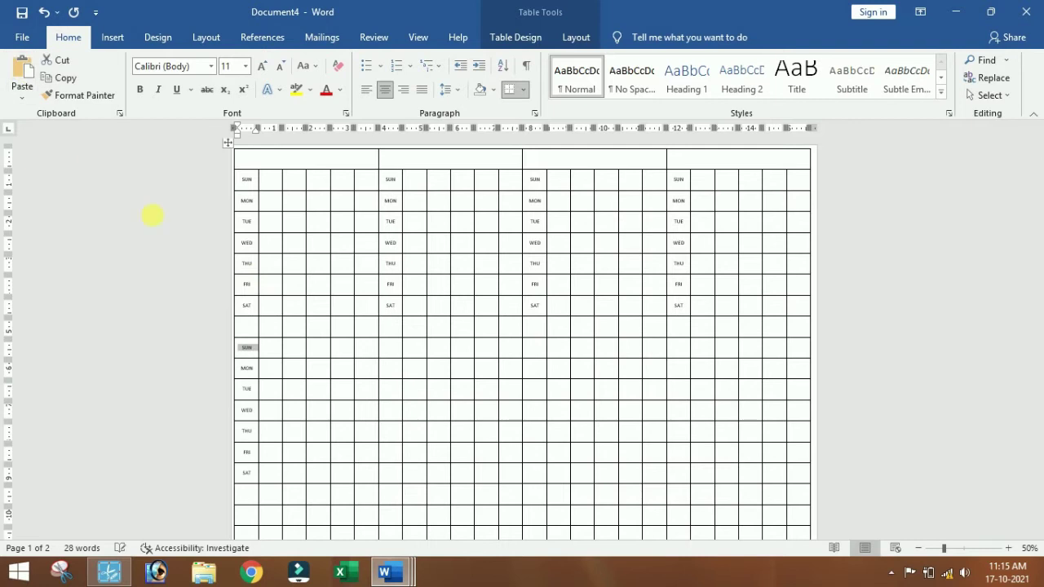
left_click(392, 351)
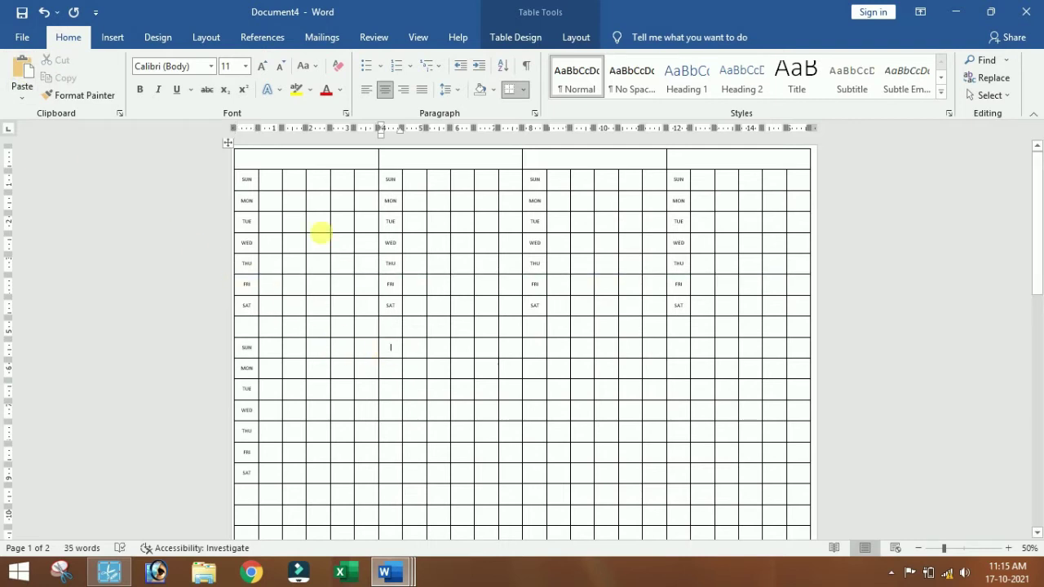
left_click(20, 70)
left_click(533, 352)
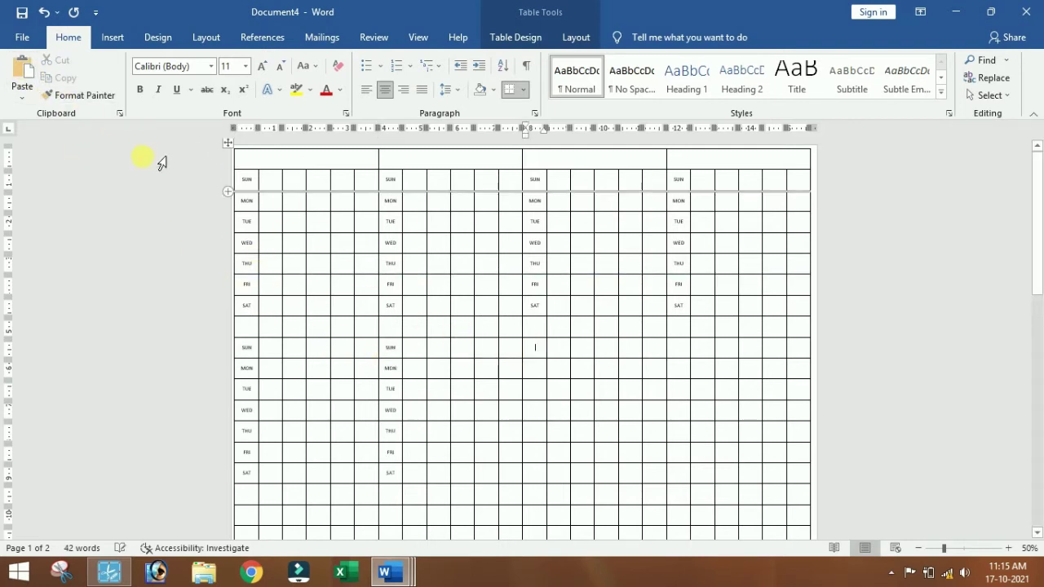
left_click(19, 70)
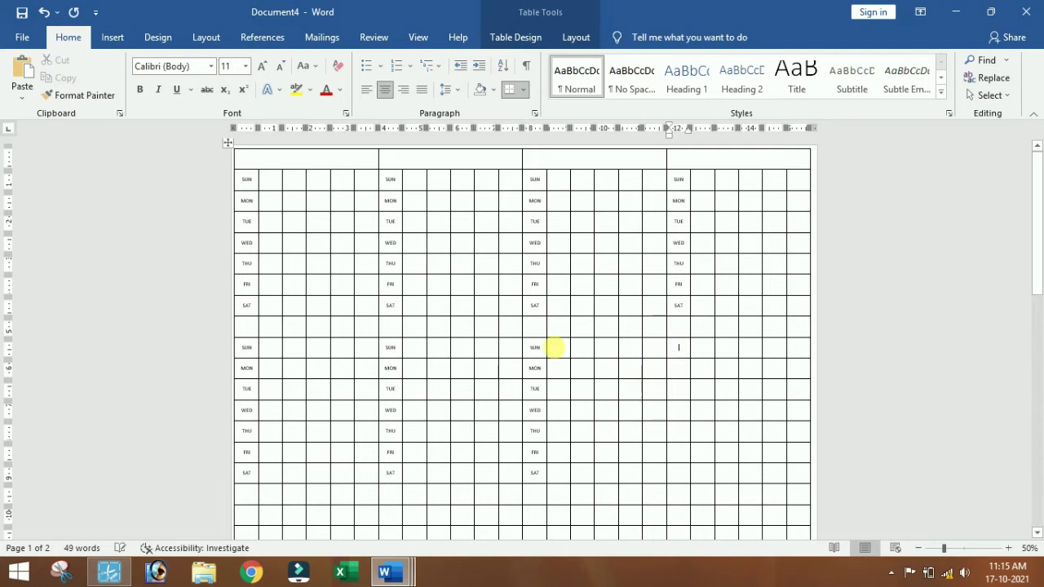
left_click(19, 70)
Paste the weekday cells as a third band of four blocks, leaving one blank row below the second band.
scroll(606, 350, "down", 2)
scroll(606, 349, "down", 1)
left_click(247, 423)
left_click(20, 70)
left_click(391, 424)
left_click(20, 70)
left_click(535, 423)
left_click(27, 71)
left_click(678, 422)
left_click(25, 72)
Merge the blank row between the first and second weekday bands into four header cells of six columns each.
scroll(652, 432, "up", 4)
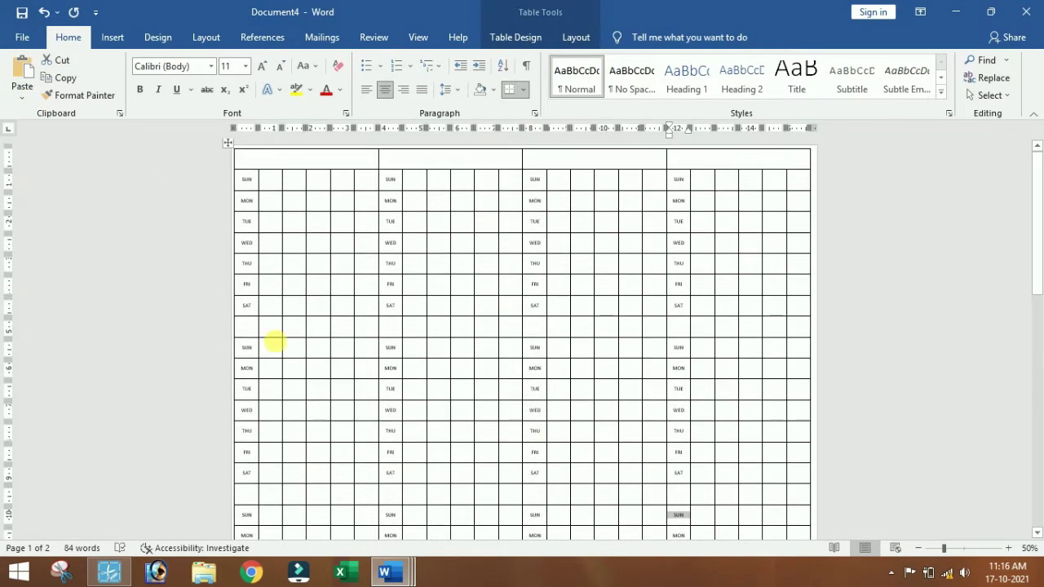
left_click_drag(250, 331, 368, 333)
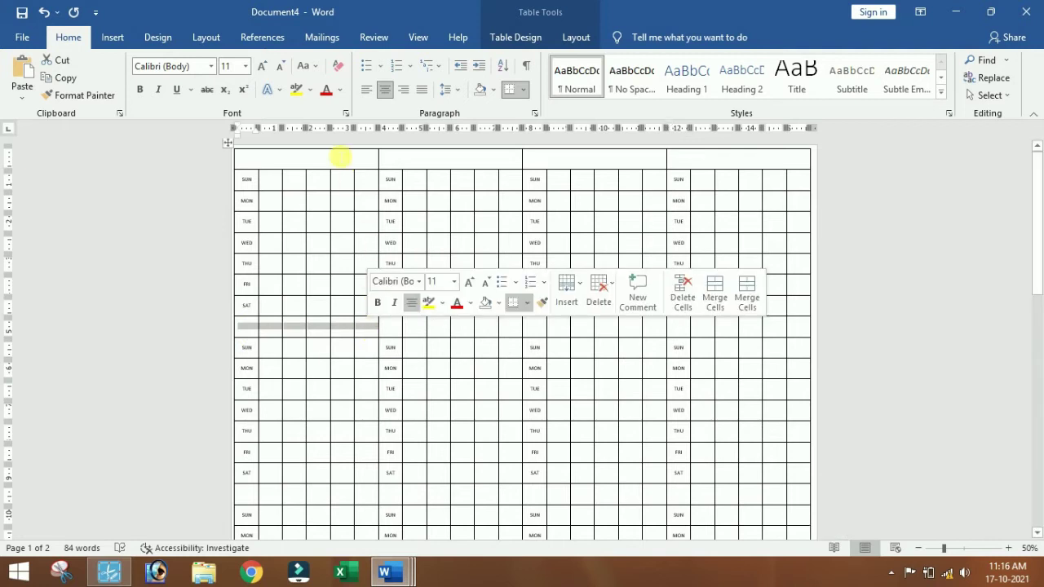
left_click(520, 37)
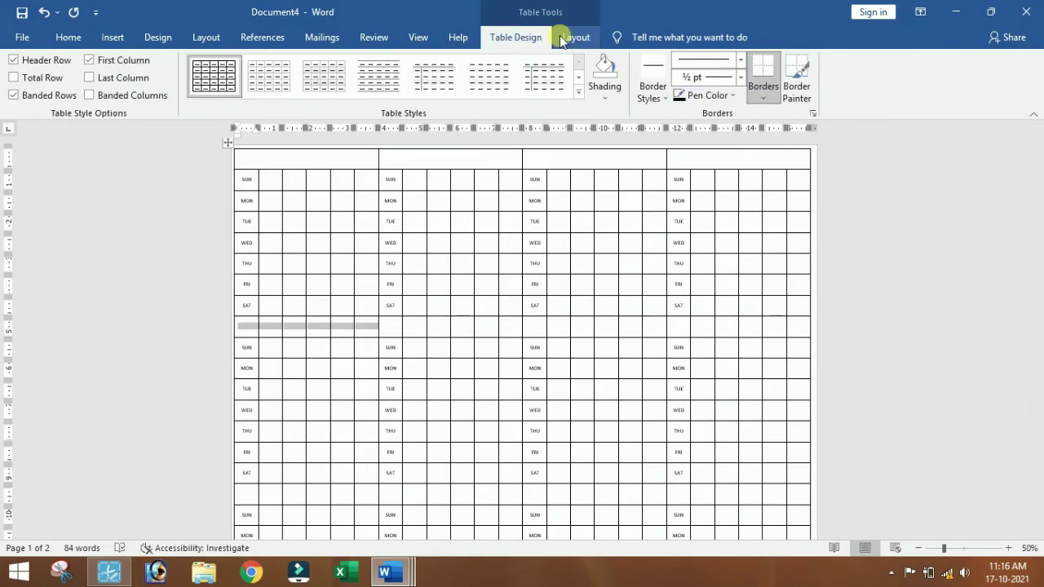
left_click(562, 38)
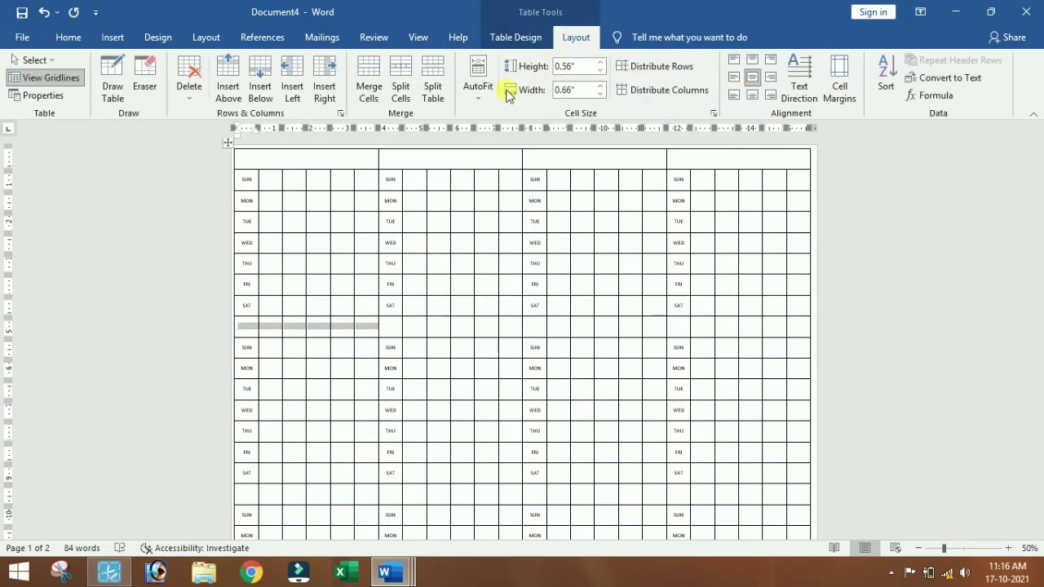
left_click(368, 86)
left_click_drag(391, 325, 512, 333)
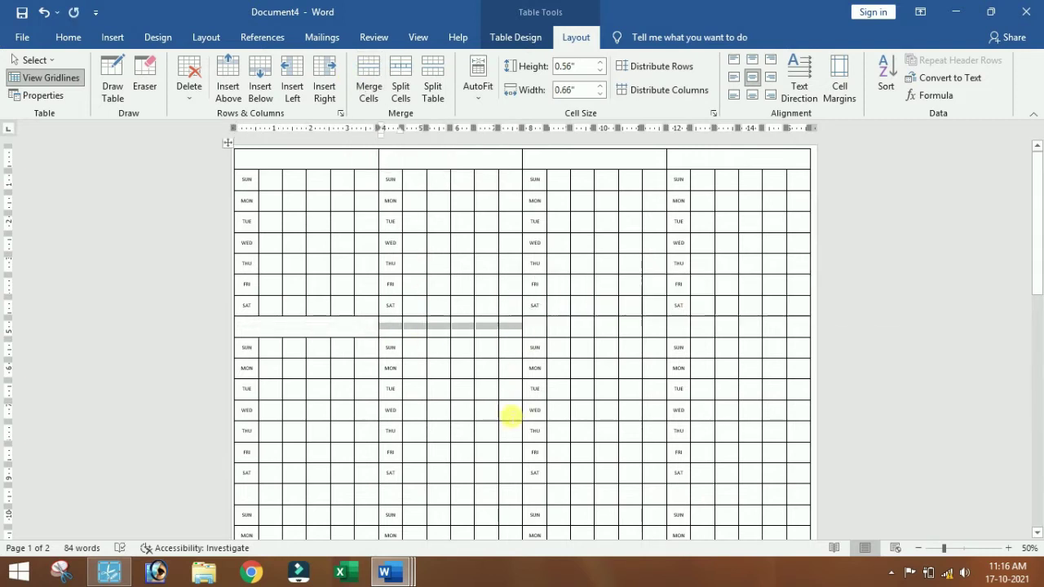
left_click(368, 87)
left_click_drag(543, 329, 665, 331)
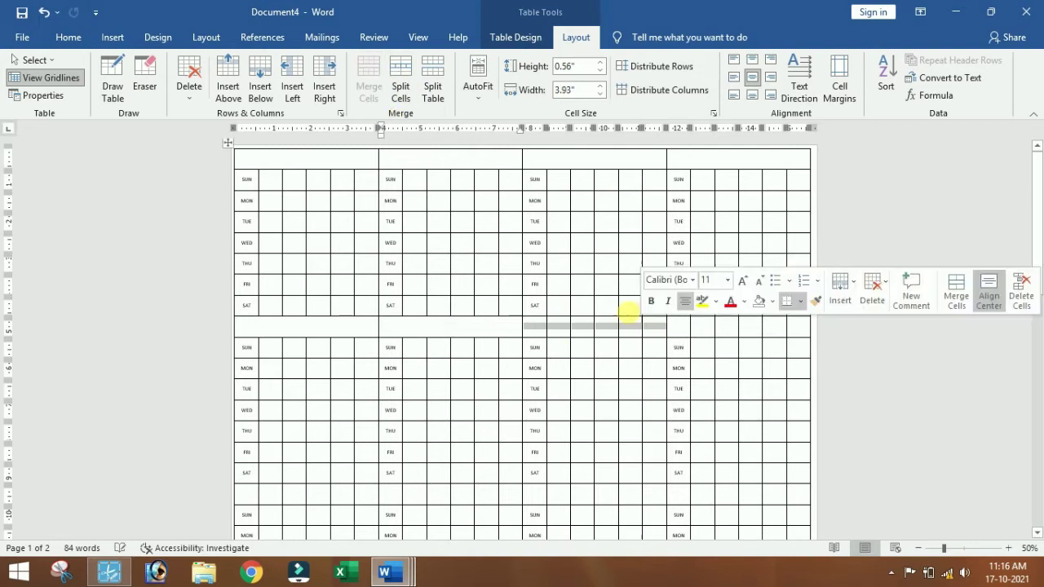
left_click(368, 87)
left_click_drag(687, 329, 799, 338)
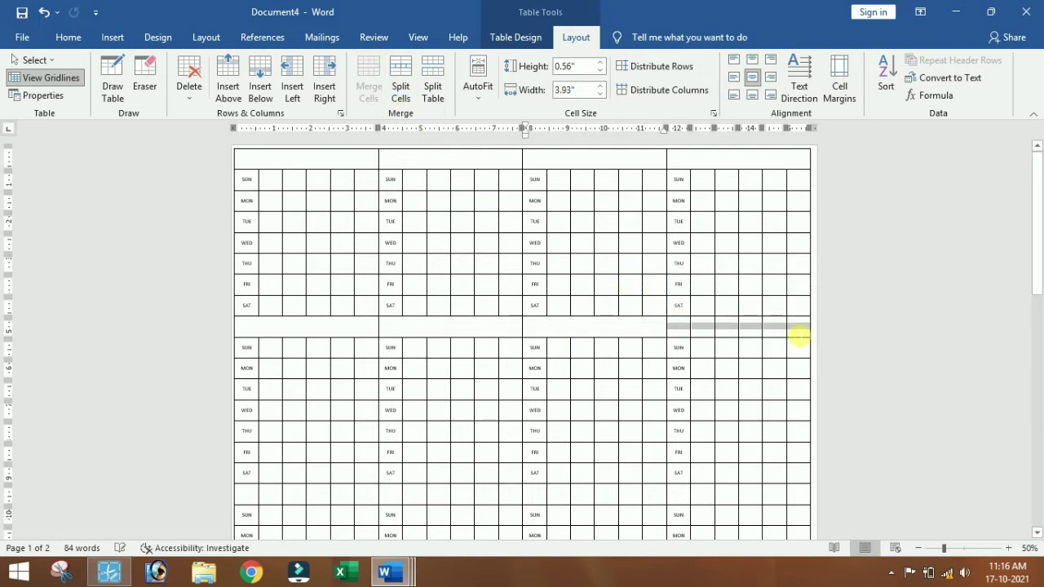
Merge the blank row between the second and third weekday bands into four header cells of six columns each.
scroll(560, 324, "down", 3)
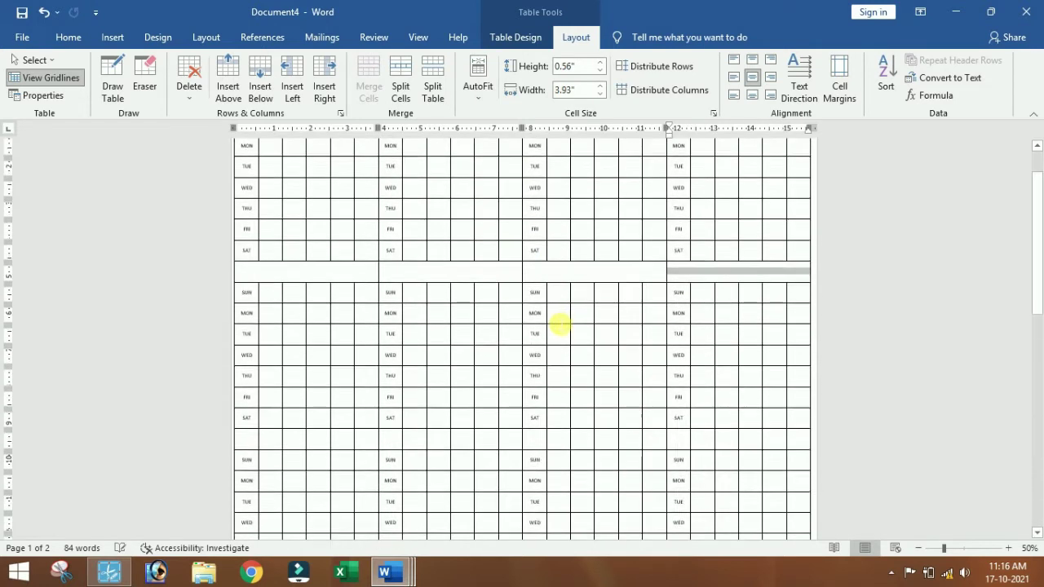
left_click(257, 369)
left_click_drag(287, 373, 789, 371)
left_click(369, 78)
left_click(550, 323)
left_click(368, 81)
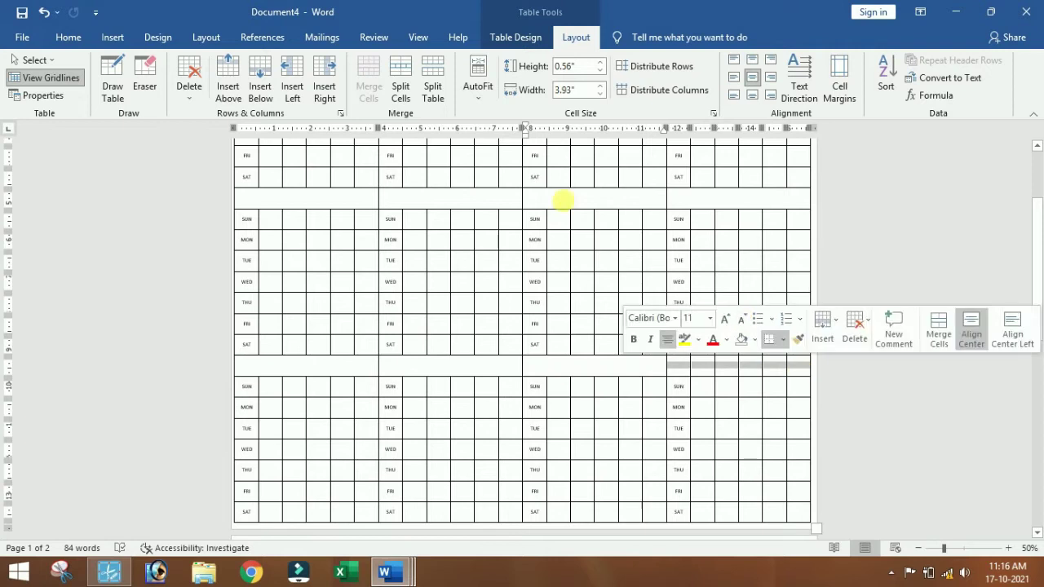
left_click(369, 81)
scroll(531, 319, "down", 3)
scroll(534, 321, "up", 8)
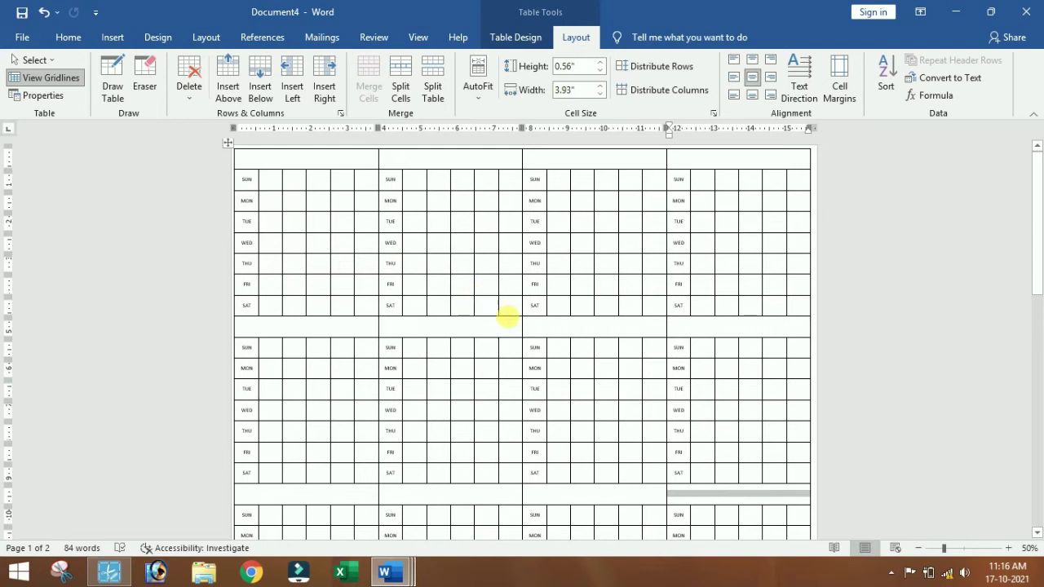
Check January 2022 in the system calendar and enter 1 beside SAT in the first block, with 2 to 8 down the next column.
left_click(1005, 563)
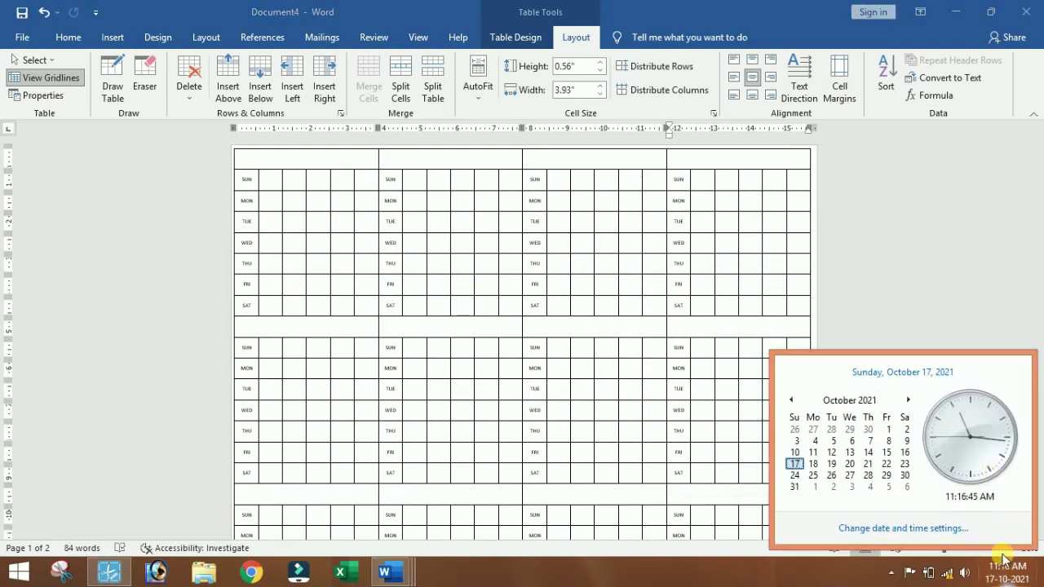
left_click(908, 399)
left_click(908, 400)
left_click(908, 400)
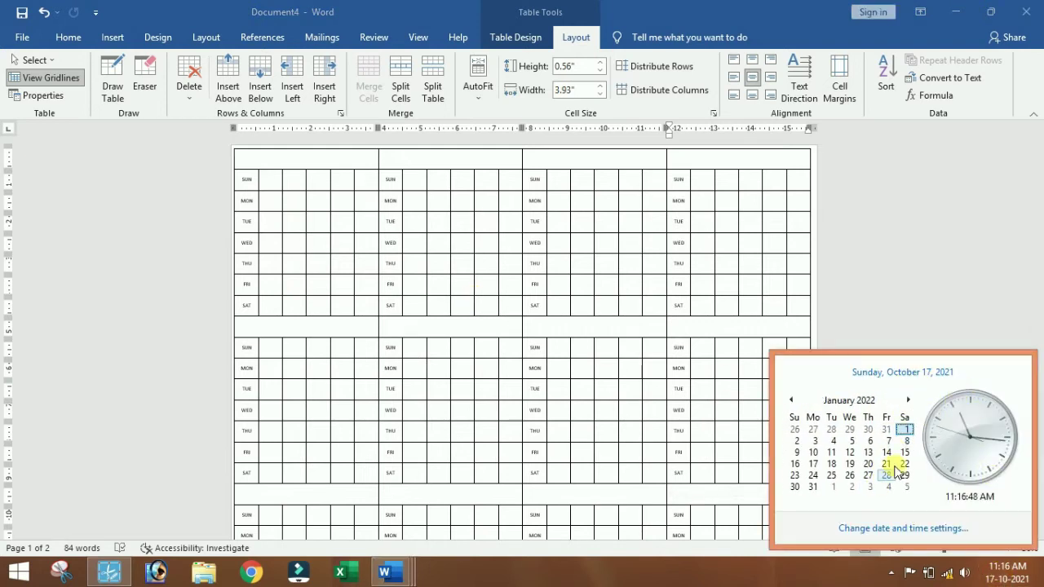
left_click(280, 316)
left_click(280, 316)
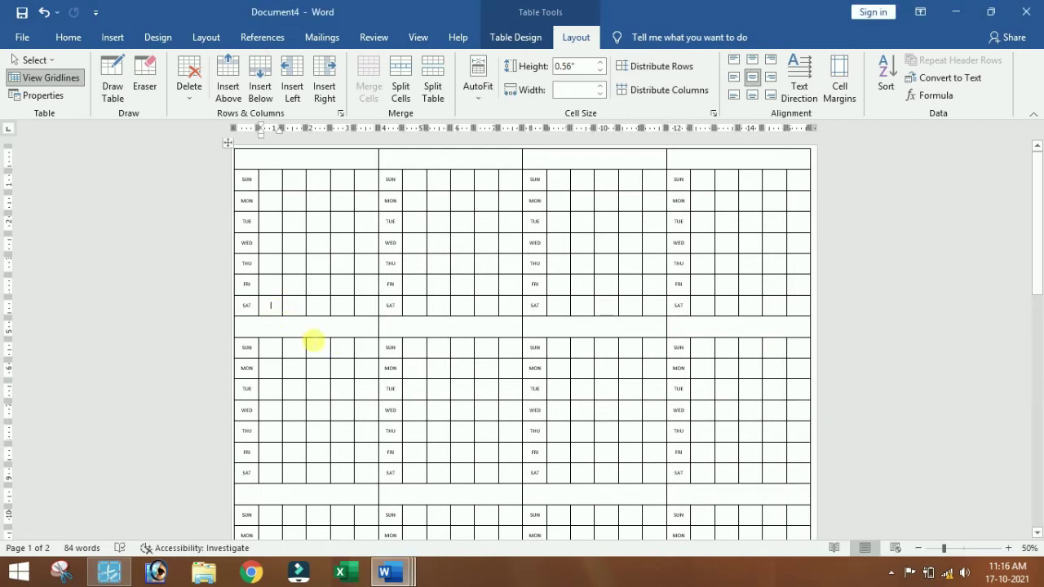
type("1")
left_click(295, 181)
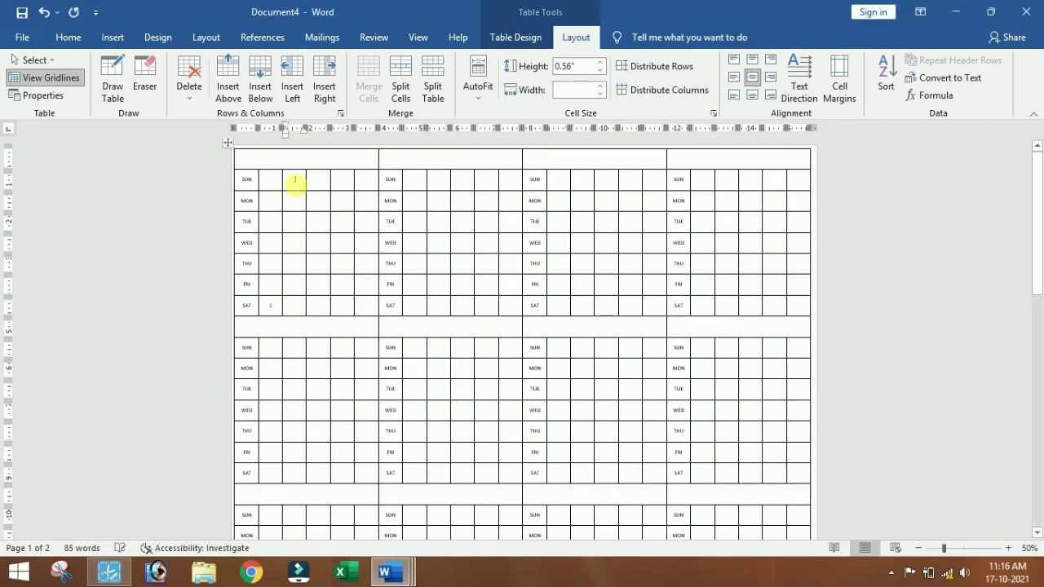
type("2")
left_click(296, 201)
type("3")
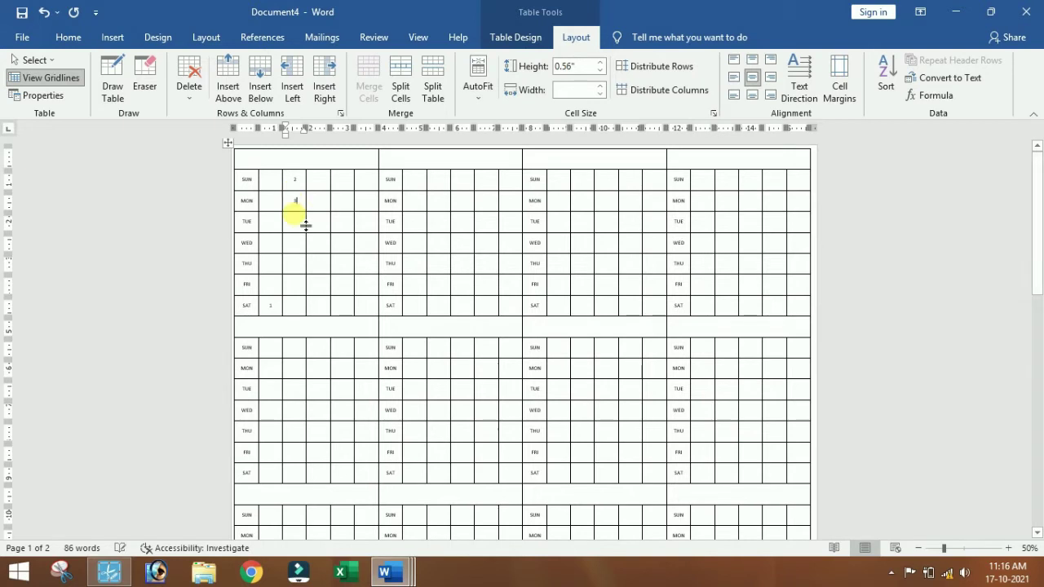
left_click(299, 227)
type("4")
left_click(296, 243)
type("5")
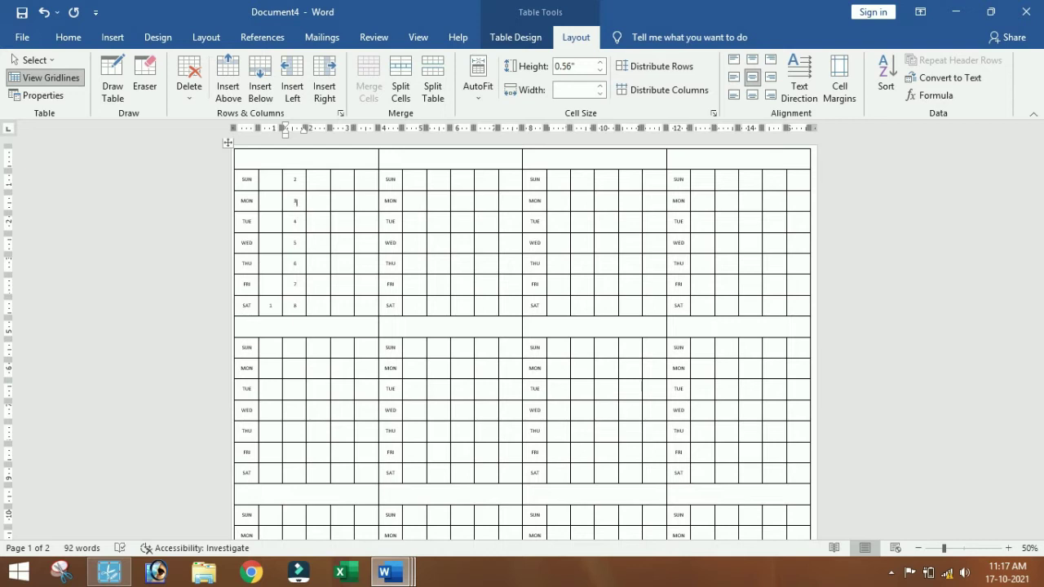
Enter 9 to 15 and 16 to 22 down the third and fourth date columns of the first block.
left_click(319, 179)
left_click(343, 179)
type("16")
left_click(343, 200)
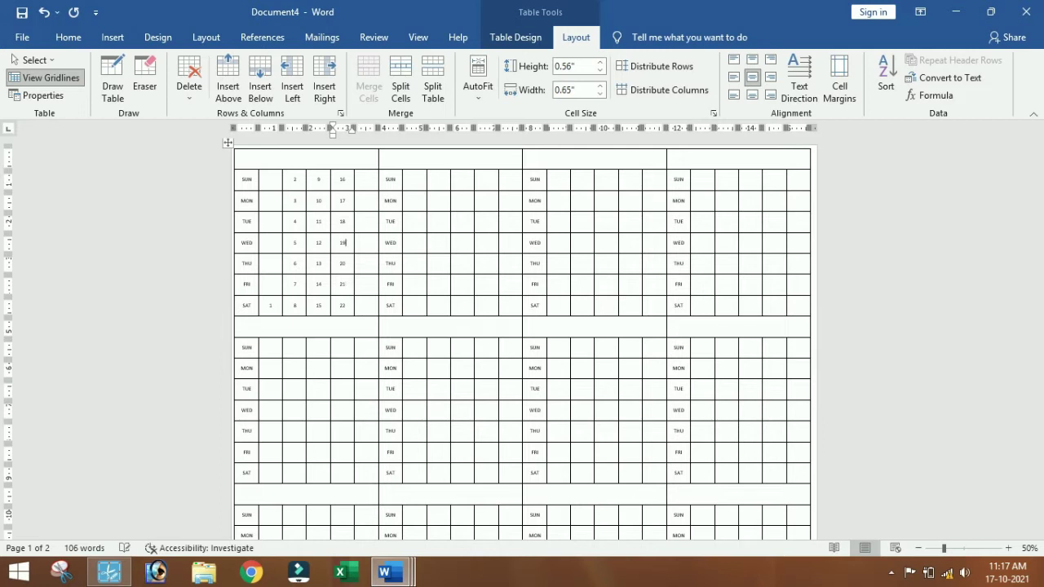
Enter 23 to 29 down the first block's last column, and 30 and 31 beside SUN and MON in its first date column.
left_click(367, 179)
key("Left")
key("Left")
key("Left")
key("Left")
key("Left")
key("Left")
key("Left")
key("Left")
key("Left")
key("Left")
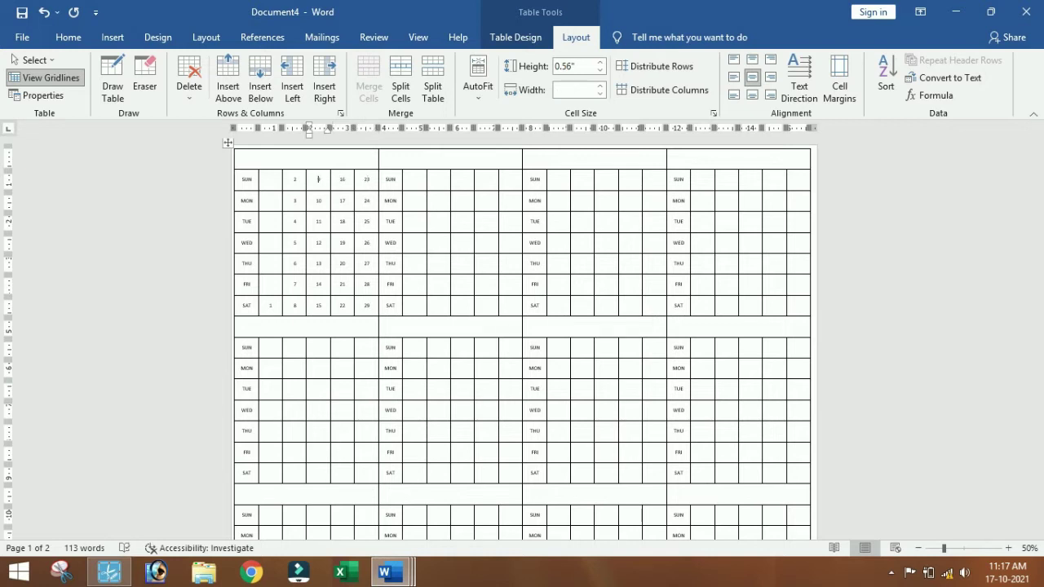
key("Right")
Enter 1 to 5 beside TUE to SAT in the first date column of the second block.
scroll(517, 315, "up", 4, "ctrl")
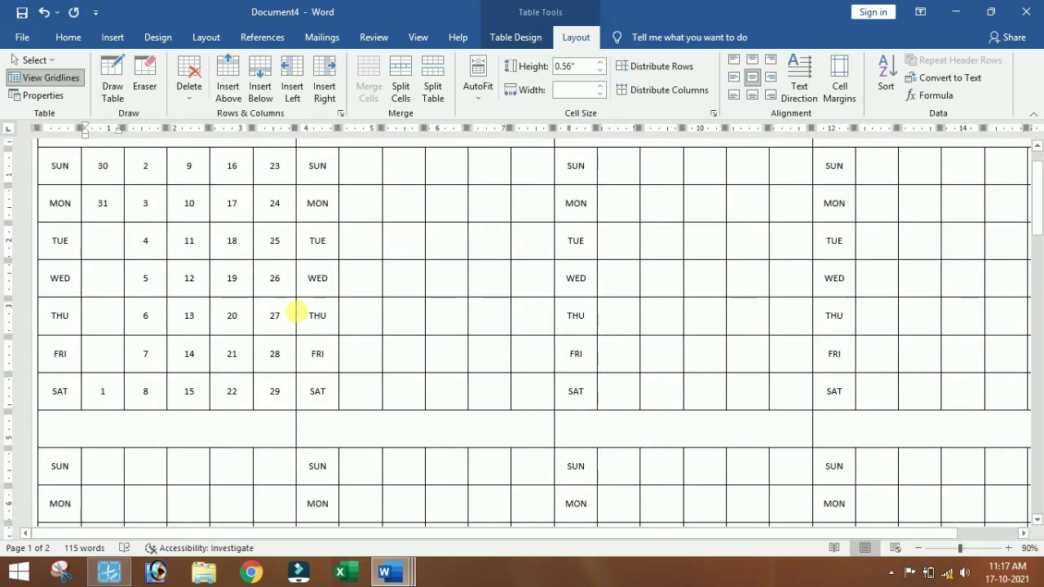
scroll(317, 300, "up", 1)
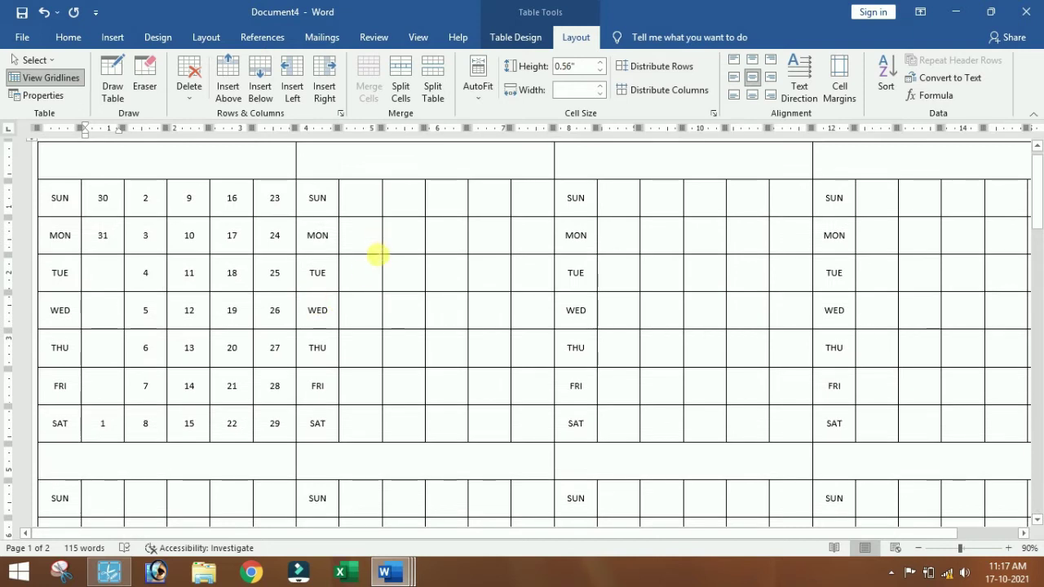
left_click(369, 276)
type("1")
key("Down")
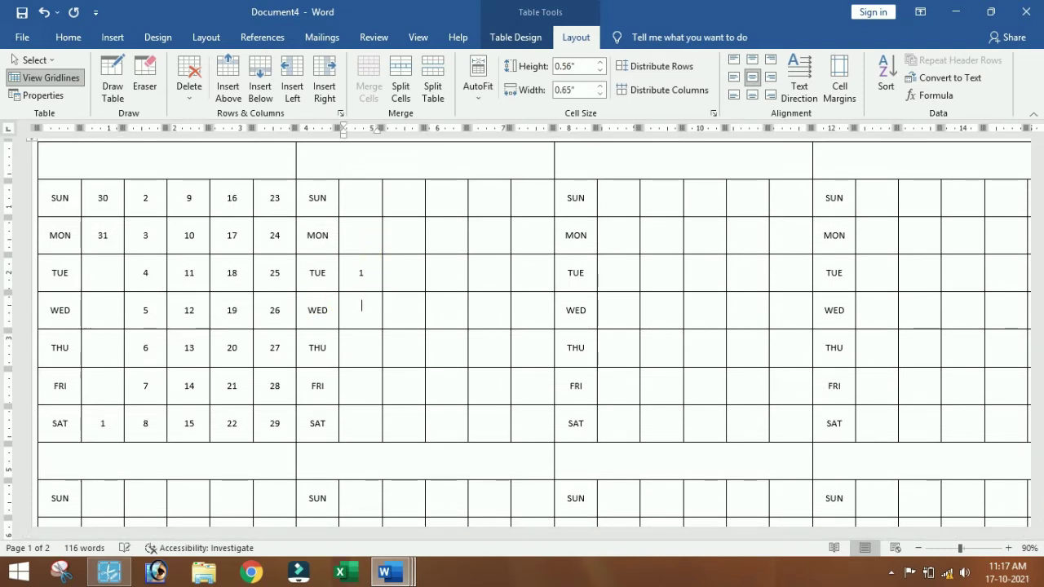
type("4")
key("Down")
type("5")
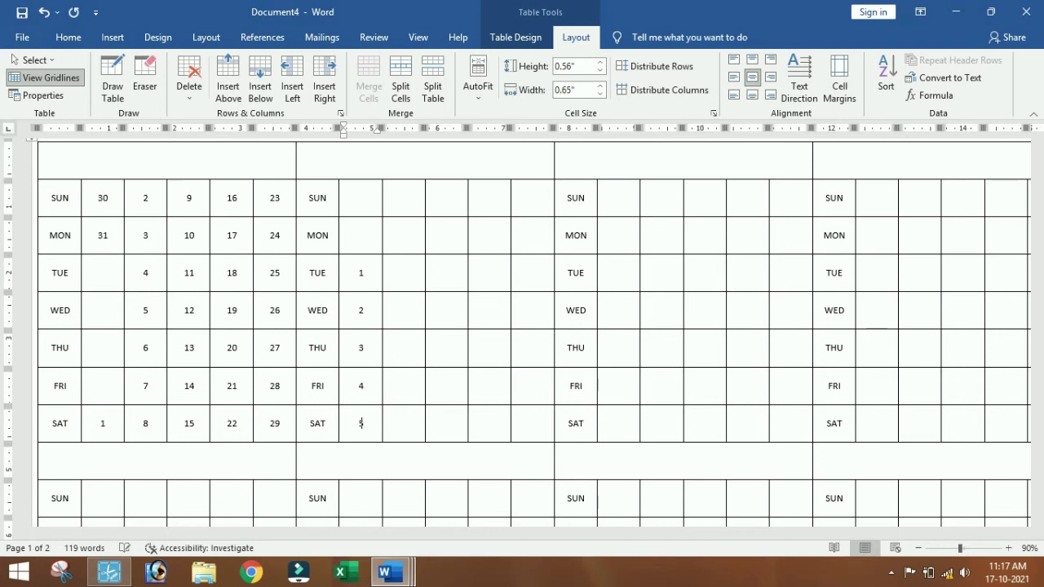
Enter 6 to 12 from SUN to SAT down the second block's second date column.
key("Right")
key("Down")
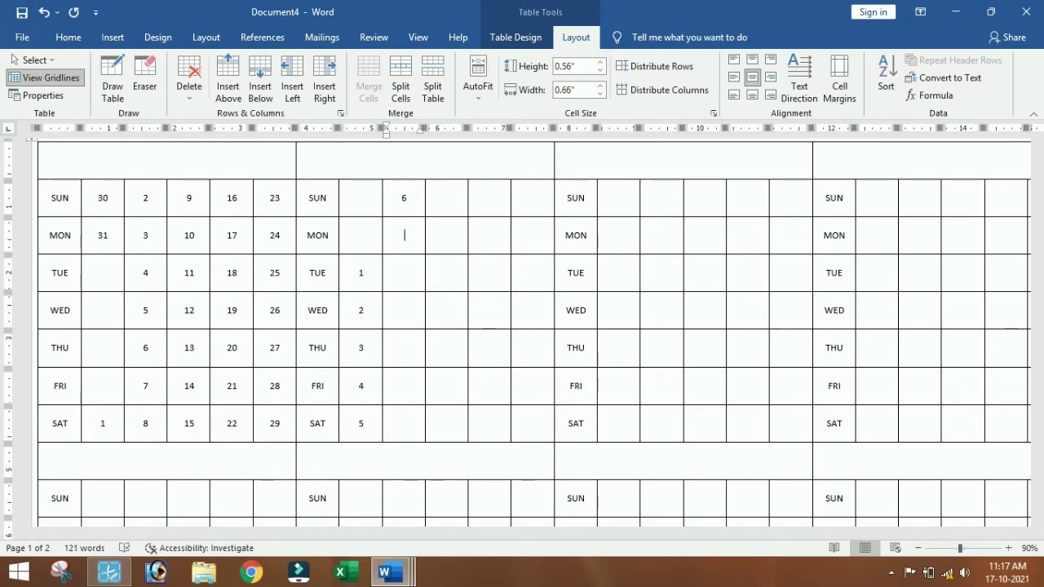
key("Up")
type("7")
key("Down")
type("8")
type("9")
key("Down")
type("10")
key("Down")
type("11")
key("Down")
type("12")
Enter 13 to 19 from SUN to SAT down the second block's third date column.
key("Up")
key("Up")
key("Right")
type("13")
key("Down")
type("14")
key("Down")
type("15")
key("Down")
type("16")
key("Down")
type("17")
key("Down")
type("18")
key("Down")
type("19")
Enter 20 to 26 from SUN to SAT down the second block's fourth date column.
key("Up")
key("Up")
key("Up")
key("Up")
key("Up")
key("Up")
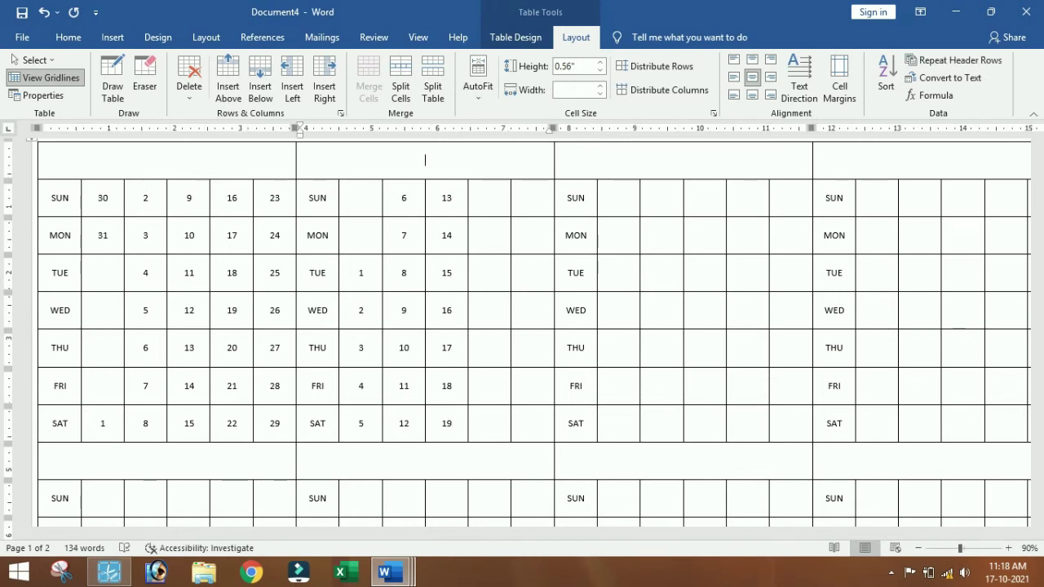
key("Right")
type("20")
key("Down")
type("21")
key("Down")
type("23")
key("Down")
type("24")
key("Down")
type("25")
key("Down")
type("26")
Enter 27 and 28 in the SUN and MON rows of the second block's last column.
key("Up")
key("Up")
key("Up")
key("Up")
key("Up")
key("Up")
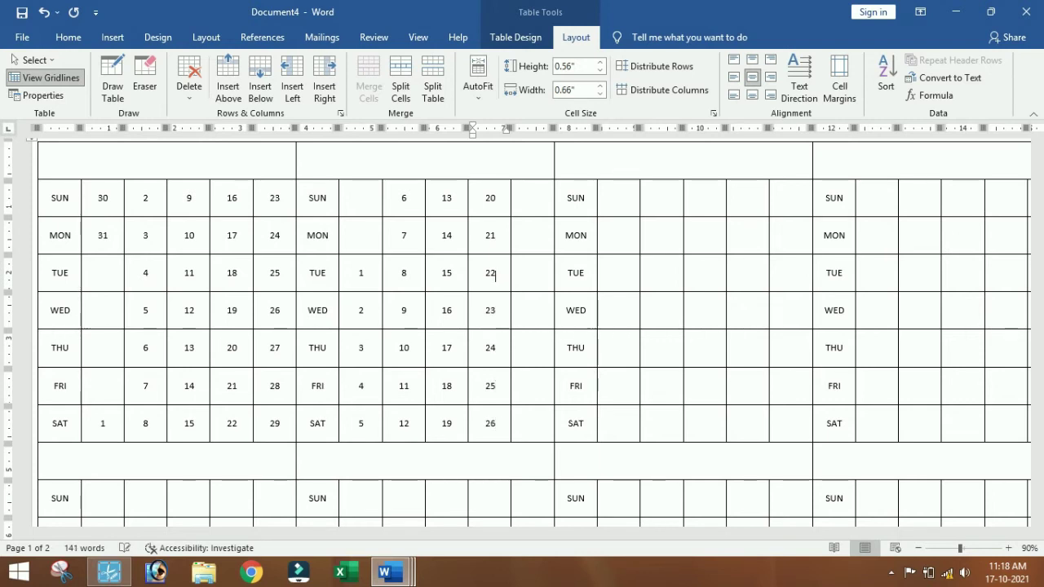
key("Right")
type("27")
key("Down")
type("28")
Check the start of March 2022 in the system calendar and enter 1 to 5 beside TUE to SAT in the third block.
left_click(992, 565)
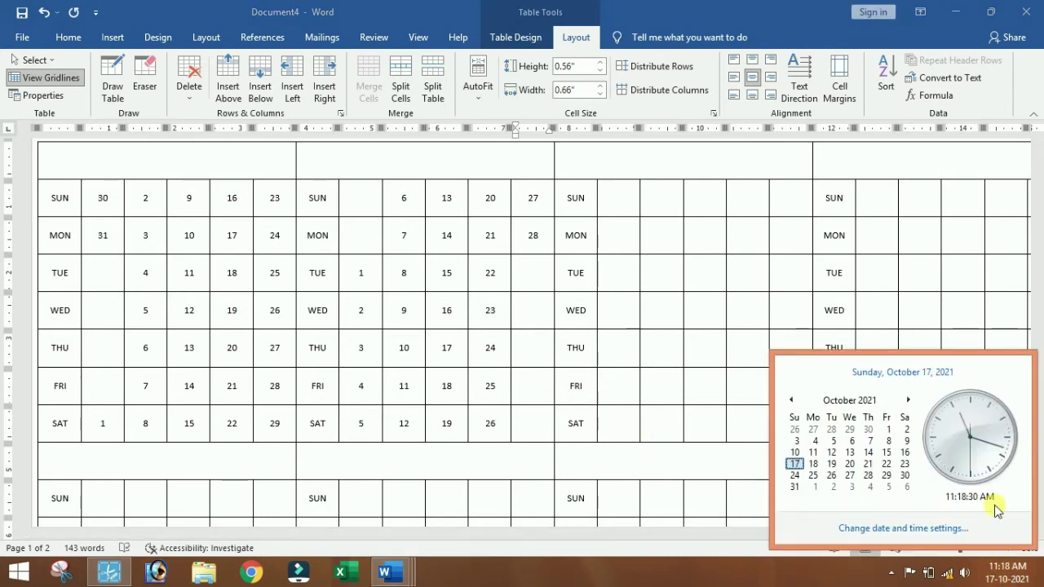
left_click(909, 400)
left_click(909, 399)
left_click(909, 400)
left_click(909, 399)
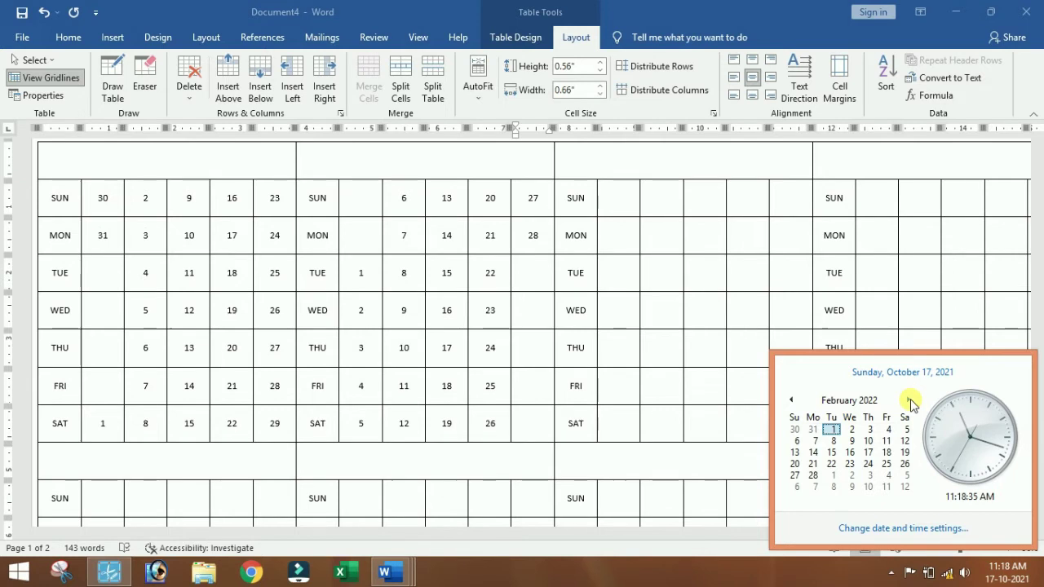
left_click(622, 279)
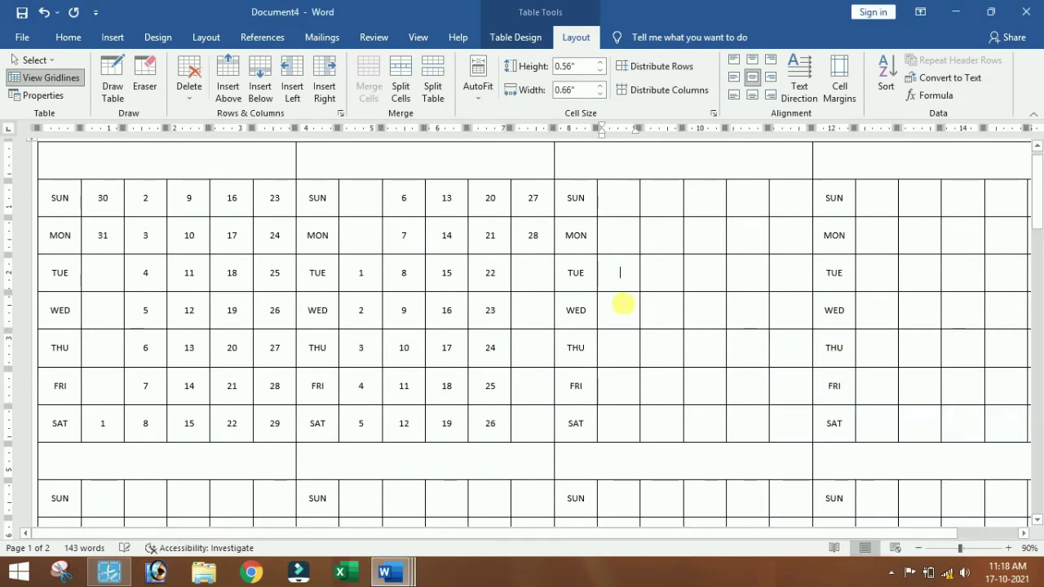
type("1")
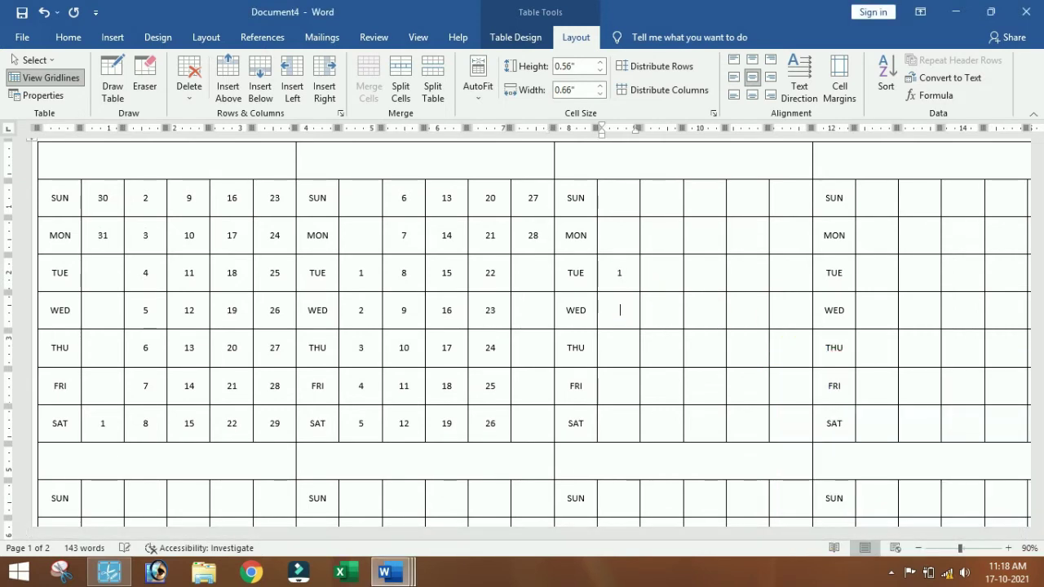
key("Down")
type("3")
key("Down")
type("4")
key("Down")
left_click(661, 197)
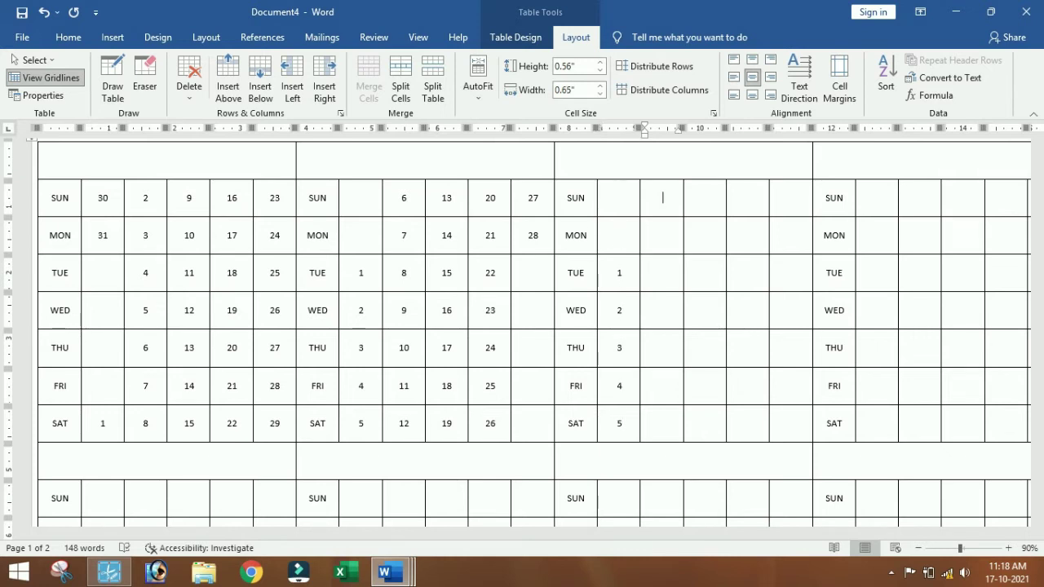
Enter 6 to 12 from SUN to SAT down the third block's second date column.
key("Down")
type("8")
key("Down")
type("9")
key("Down")
type("10")
key("Down")
type("1112")
key("Up")
Enter 13 to 19 from SUN to SAT down the third block's third date column.
left_click(706, 197)
type("13")
key("Down")
type("14")
key("Down")
type("15")
key("Down")
type("16")
key("Down")
type("17")
key("Down")
type("1819")
key("Up")
Enter 20 to 26 from SUN to SAT down the third block's fourth date column.
left_click(748, 197)
type("20")
key("Down")
type("21")
key("Down")
type("22")
key("Down")
type("23")
key("Down")
type("24")
key("Down")
type("25")
key("Down")
type("26")
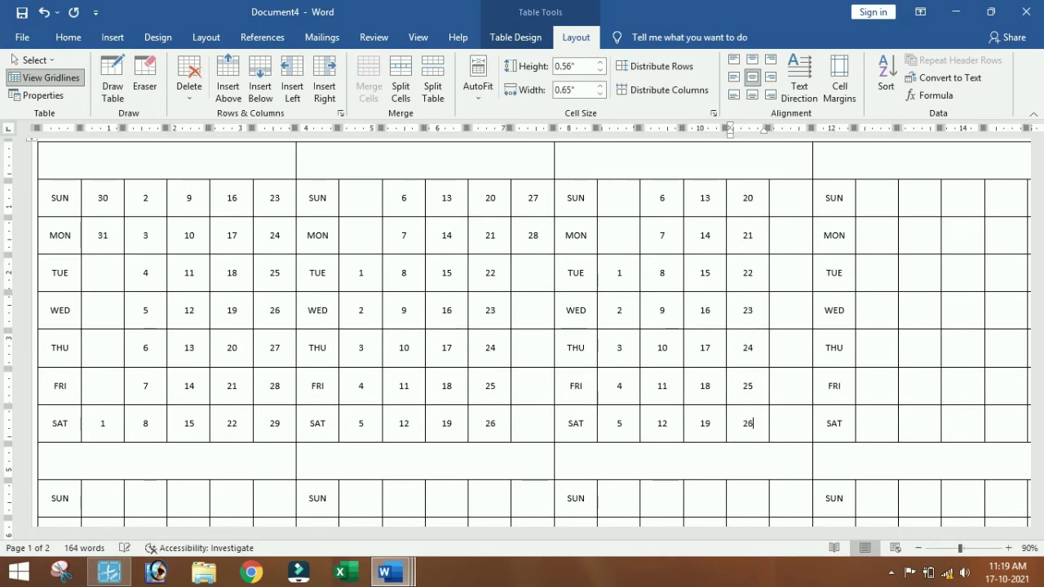
Enter 27 to 30 from SUN to WED down the third block's last date column.
left_click(790, 198)
type("27")
key("Down")
type("28")
key("Down")
type("29")
key("Down")
type("30")
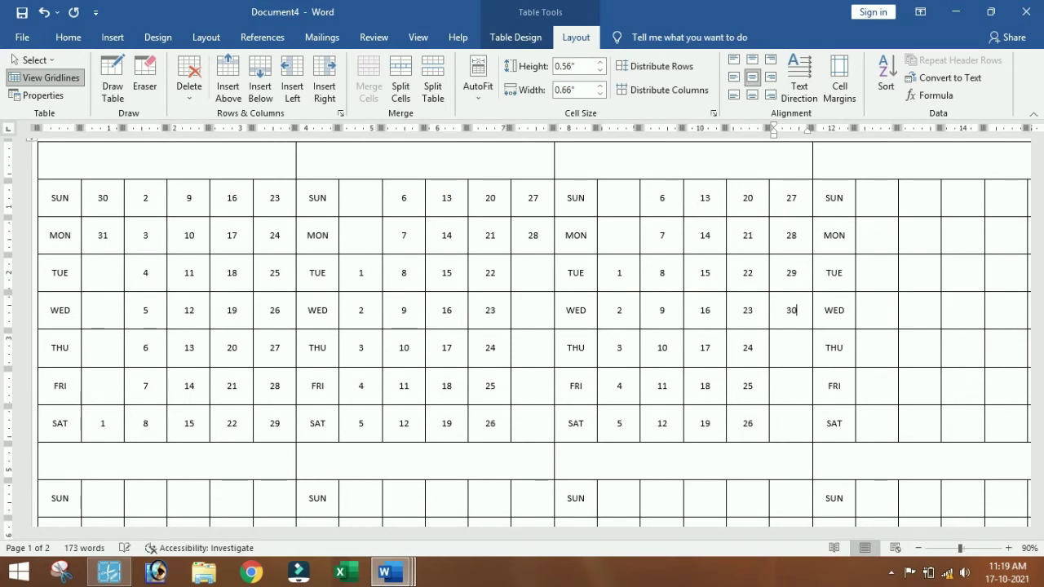
key("Down")
Check the end of March 2022 in the system calendar and enter 31 in the THU row of the third block's last column.
left_click(1008, 572)
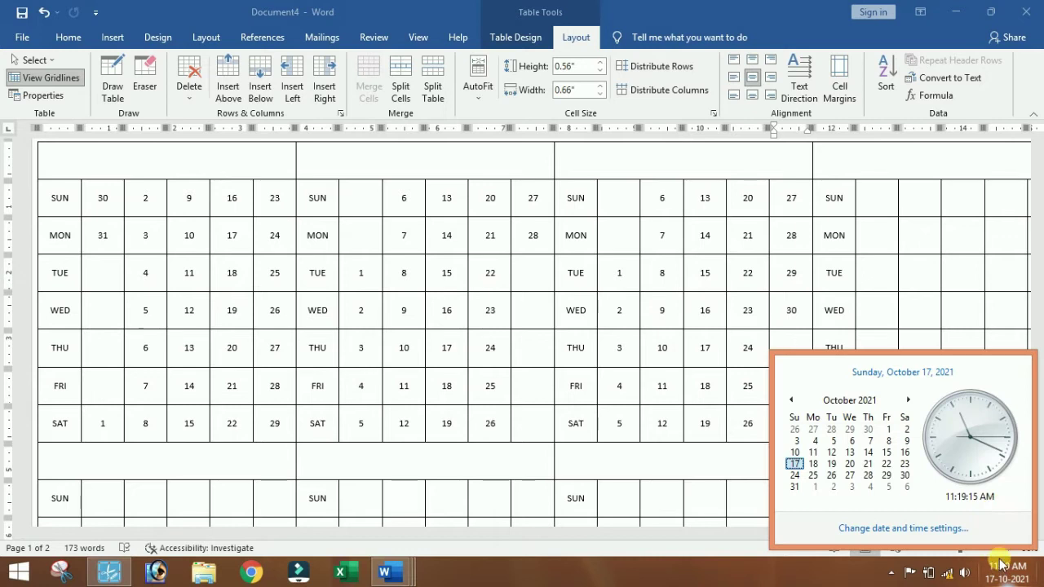
left_click(907, 400)
left_click(908, 400)
left_click(908, 400)
left_click(908, 399)
left_click(907, 400)
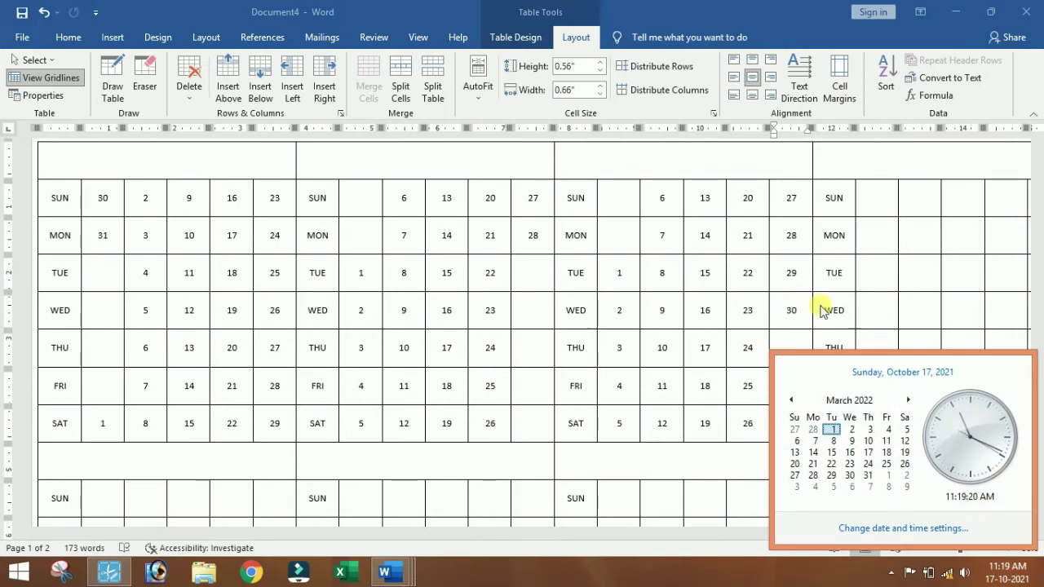
left_click(795, 278)
left_click(791, 351)
type("31")
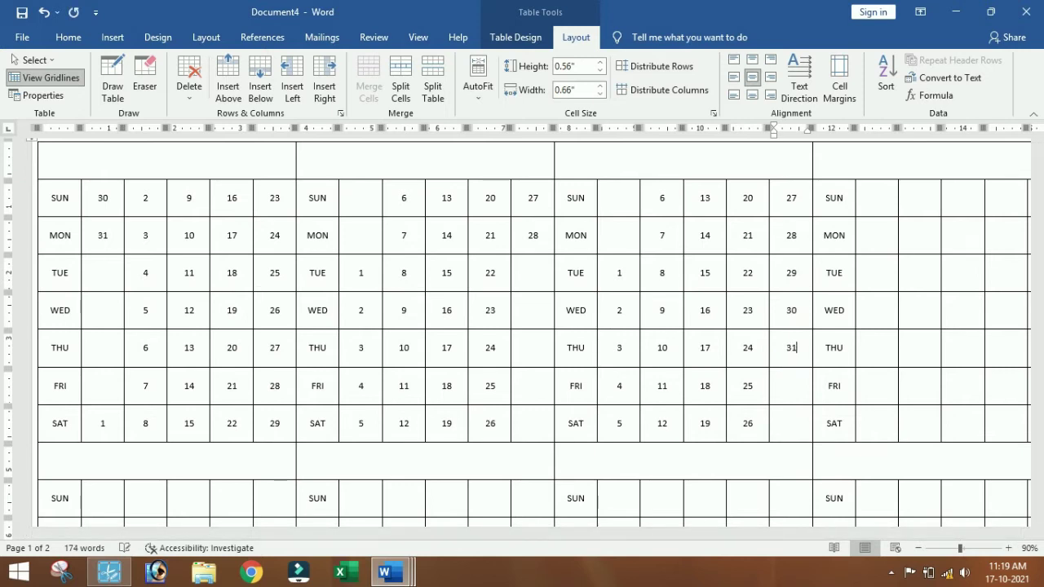
Enter 1 and 2 in the FRI and SAT rows of the fourth block's first date column.
left_click(831, 197)
left_click(878, 197)
left_click(878, 389)
type("1")
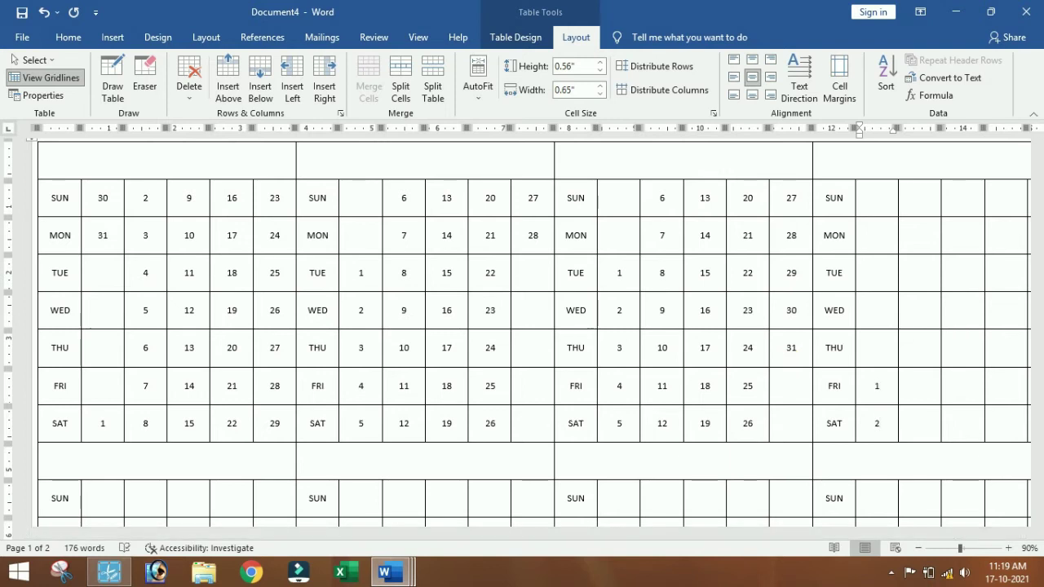
Enter 3 to 9 from SUN to SAT down the fourth block's second date column.
left_click(920, 197)
type("5")
key("Down")
type("6")
key("Down")
type("7")
key("Down")
type("8")
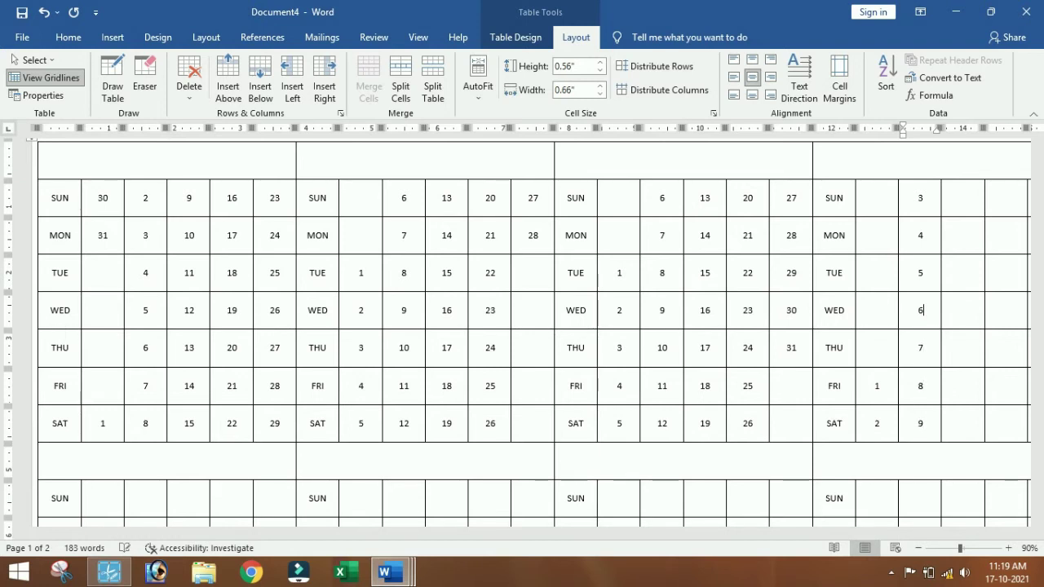
Enter 10 to 16 from SUN to SAT down the fourth block's third date column.
left_click(964, 197)
type("10")
key("Down")
type("11")
key("Down")
type("12")
key("Down")
type("13")
type("4")
key("Down")
type("15")
key("Down")
type("16")
key("Up")
key("Up")
key("Up")
key("Up")
key("Up")
Enter 17 to 23 from SUN to SAT down the fourth block's fourth date column.
left_click(1006, 197)
type("17")
key("Down")
type("18")
key("Down")
type("1910")
key("Down")
type("21")
key("Down")
type("22")
key("Down")
type("23")
key("Up")
key("Up")
key("Up")
key("Up")
key("Up")
key("Up")
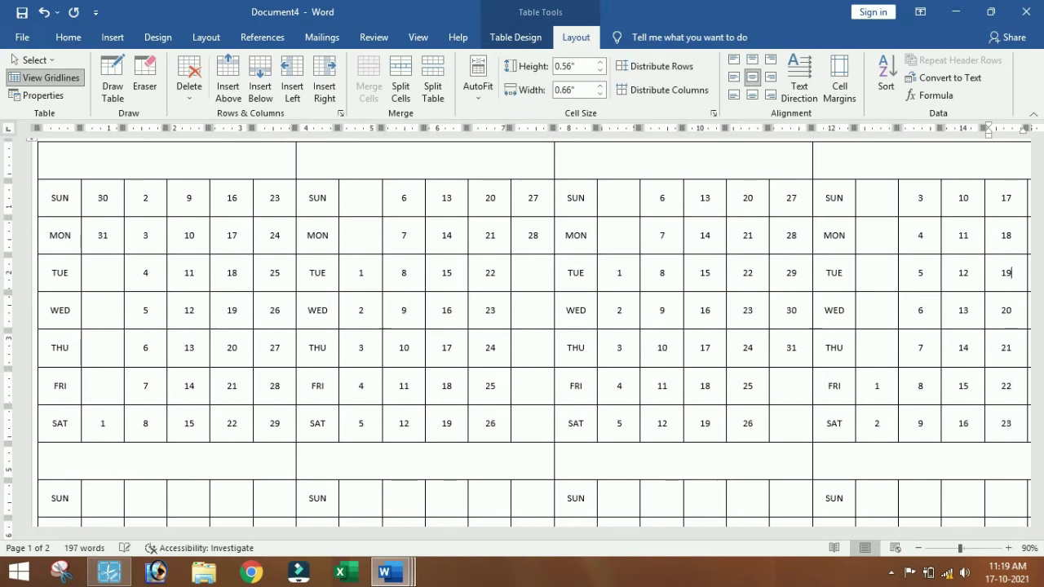
Enter 24 to 30 from SUN to SAT down the fourth block's last date column.
key("Right")
type("24")
key("Down")
type("25")
key("Down")
type("26")
type("27")
key("Down")
type("28")
type("29")
type("30")
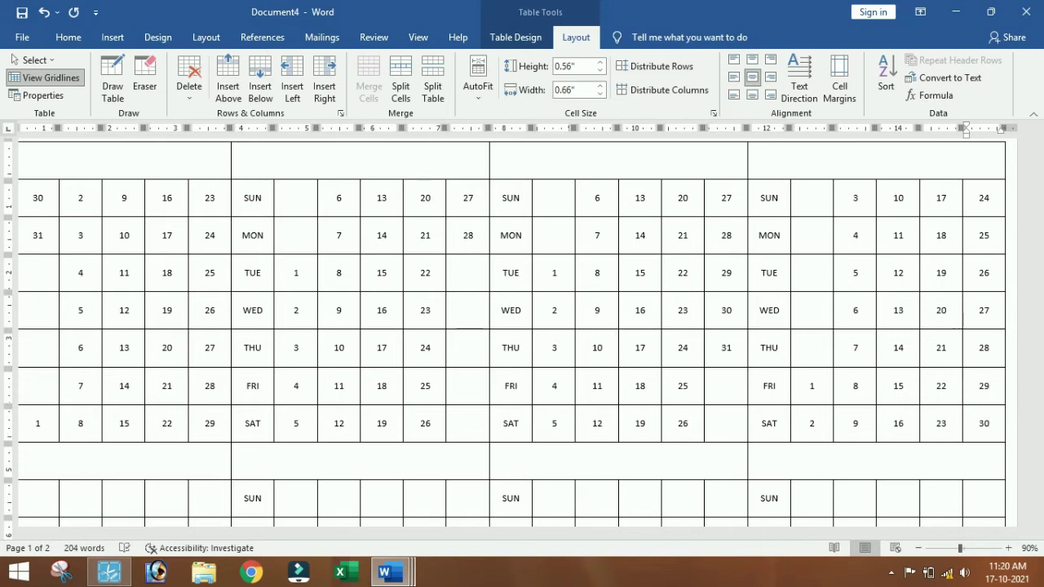
Check in the system calendar how April 2022 ends and on which weekday May starts.
scroll(849, 393, "down", 3)
scroll(849, 393, "up", 3)
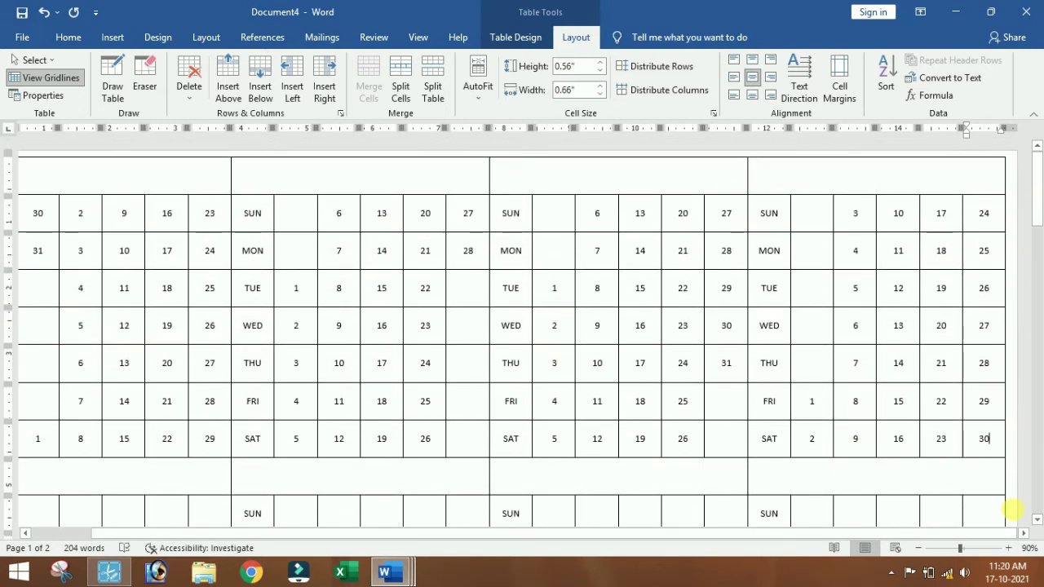
left_click(994, 572)
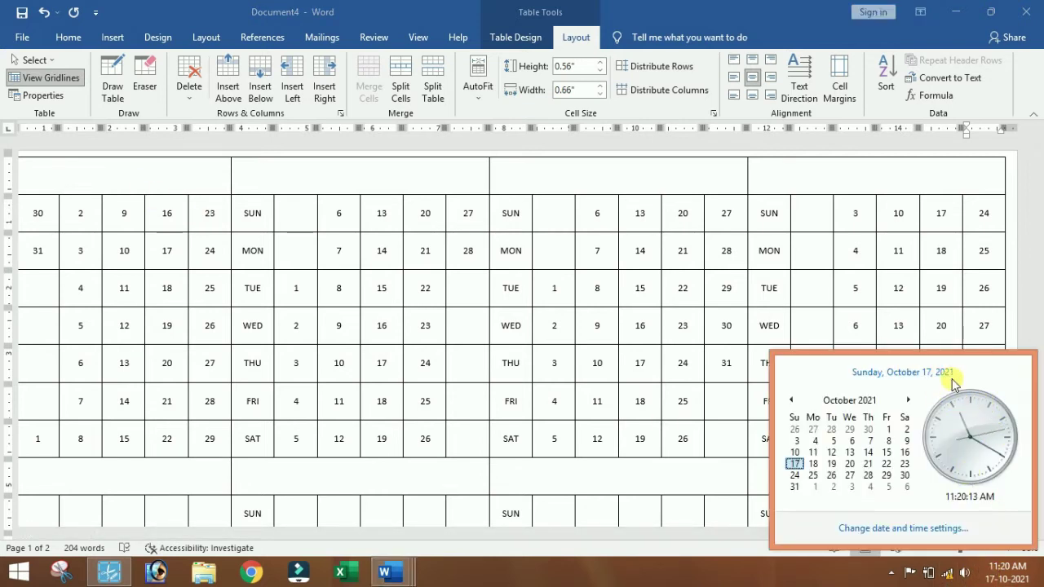
left_click(909, 400)
left_click(909, 400)
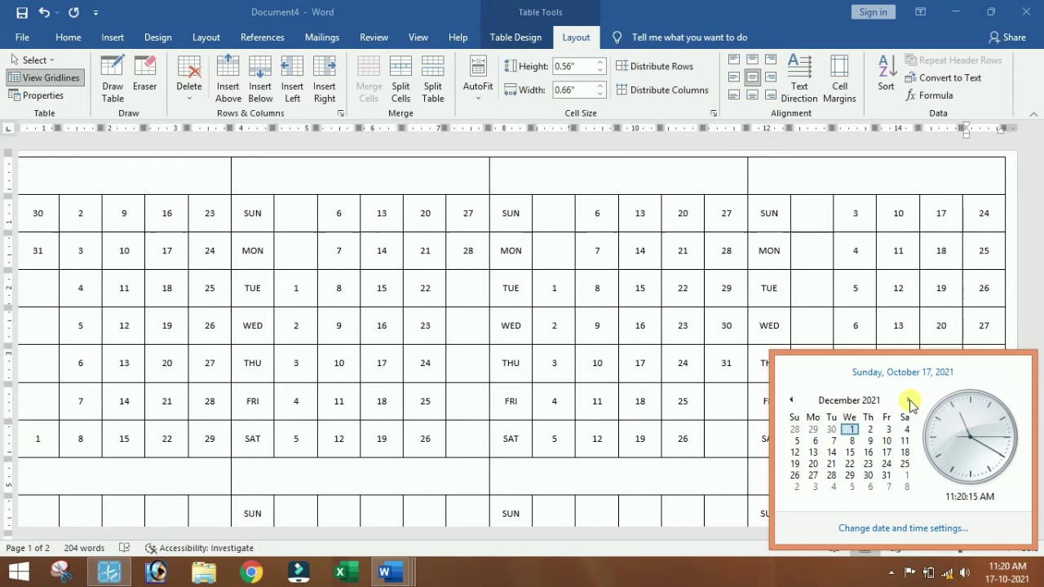
left_click(909, 401)
left_click(909, 400)
left_click(910, 401)
left_click(909, 400)
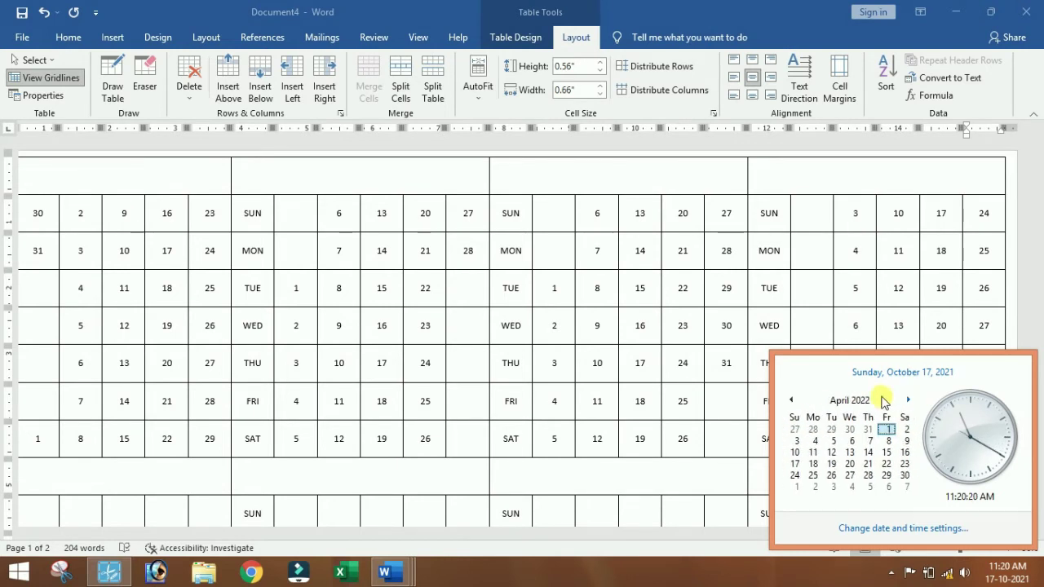
left_click(128, 470)
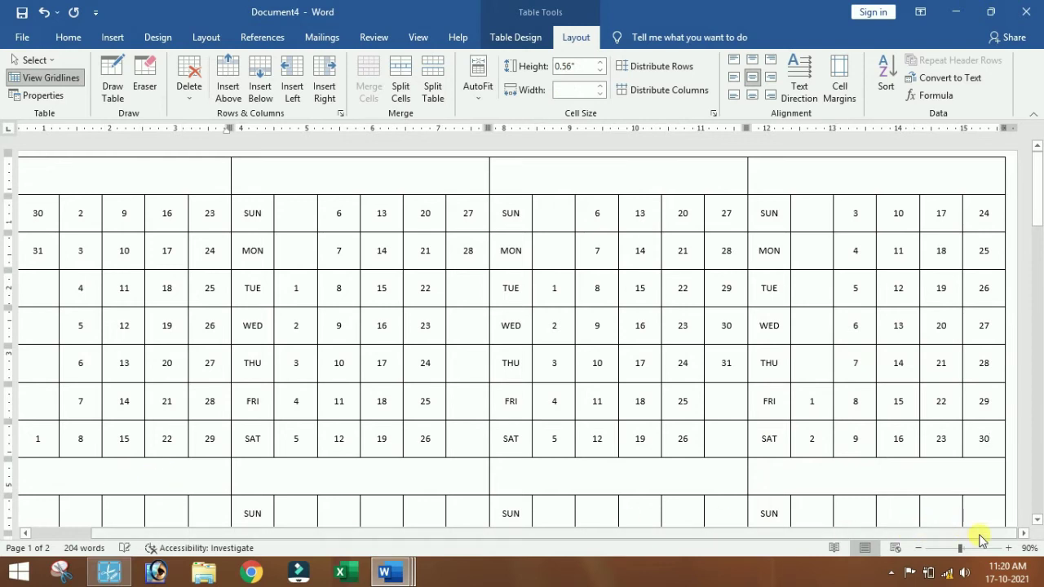
Enter 1 to 7 from SUN to SAT down the first date column of the first block in the second row of months.
left_click_drag(1036, 228, 1036, 273)
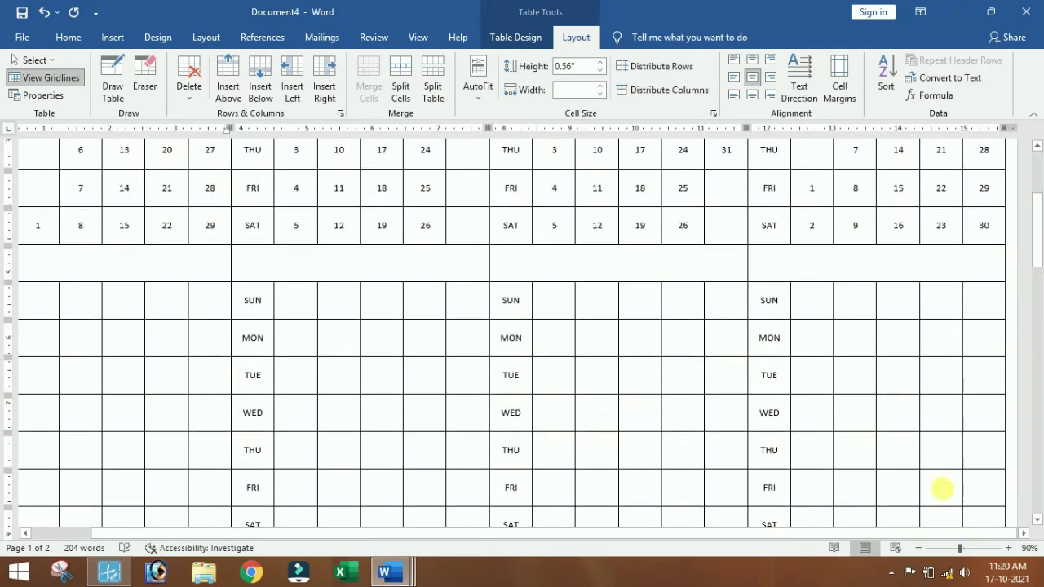
left_click_drag(703, 534, 531, 534)
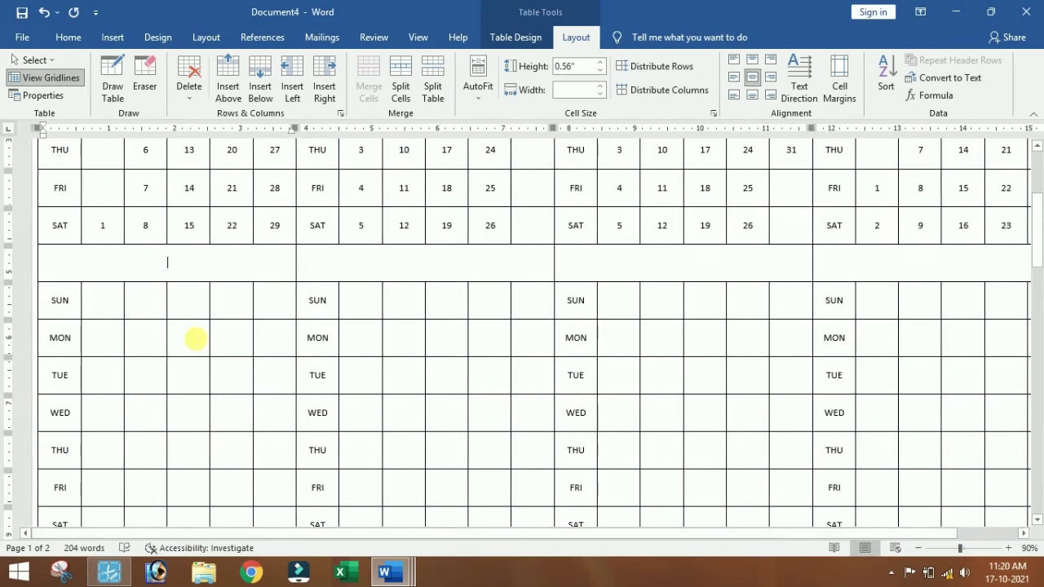
left_click_drag(939, 533, 811, 534)
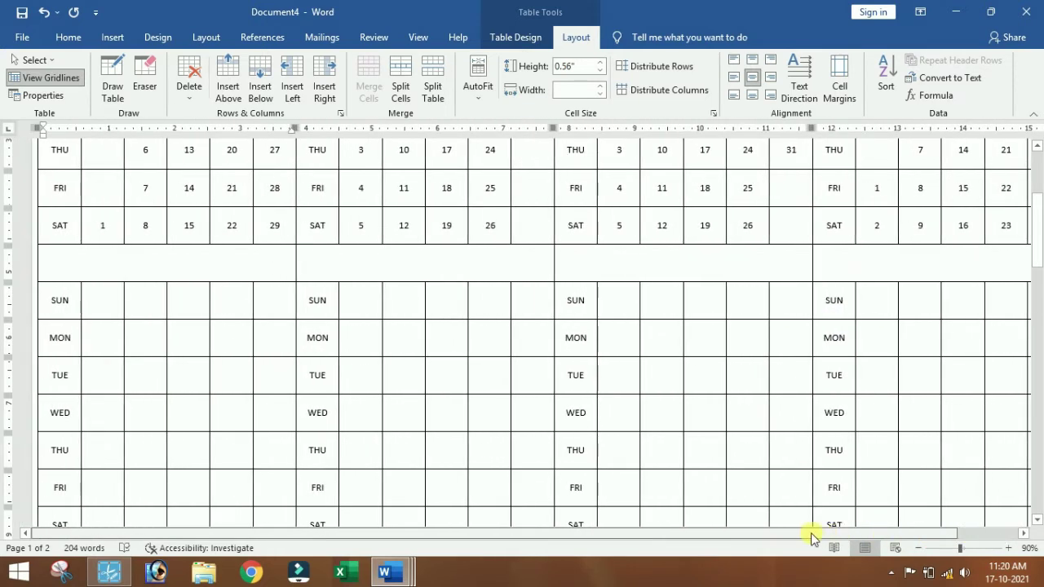
left_click(100, 302)
type("1")
key("Down")
type("2")
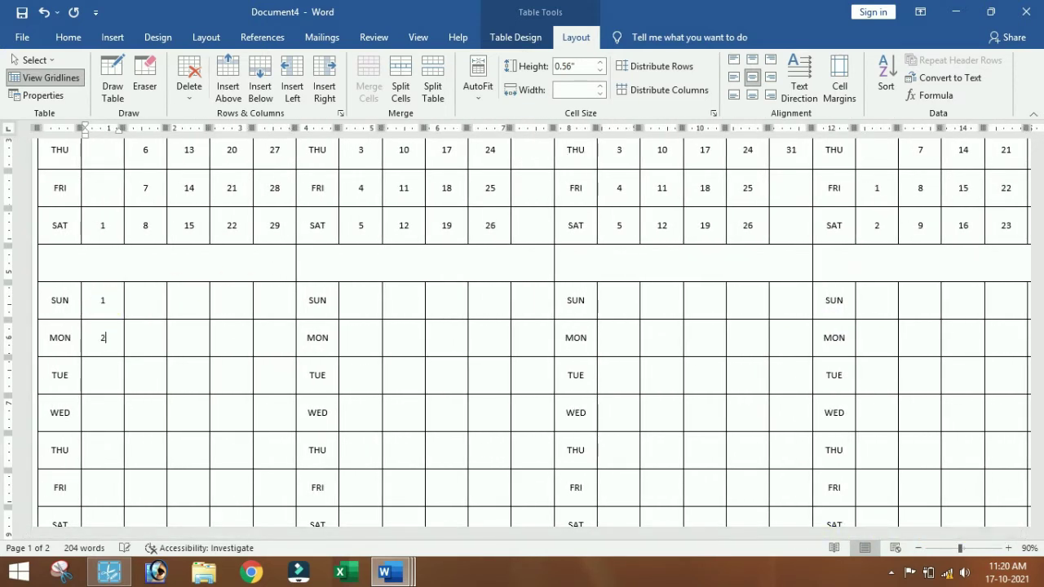
key("Down")
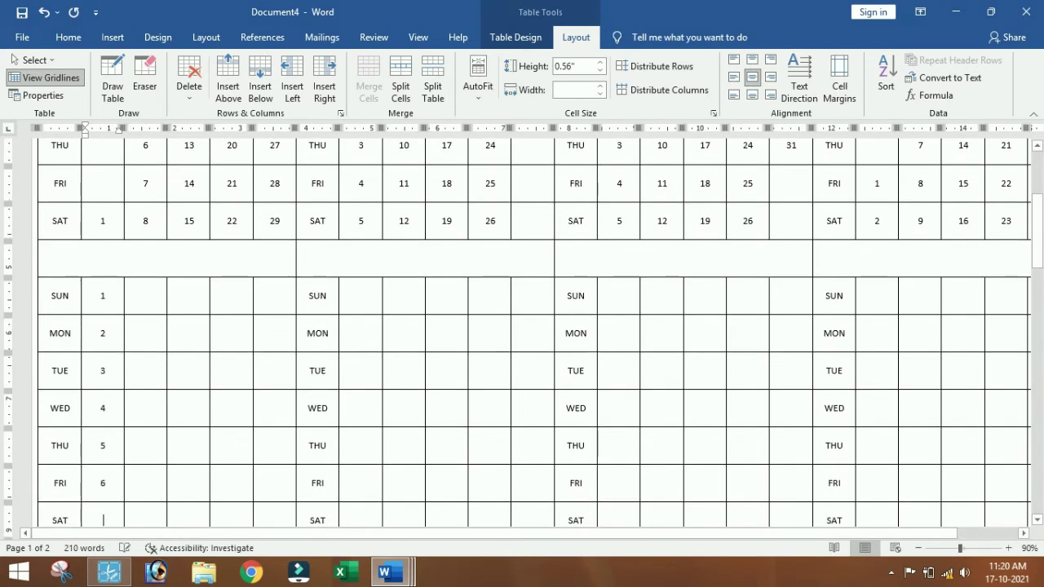
type("7")
key("Down")
type("8")
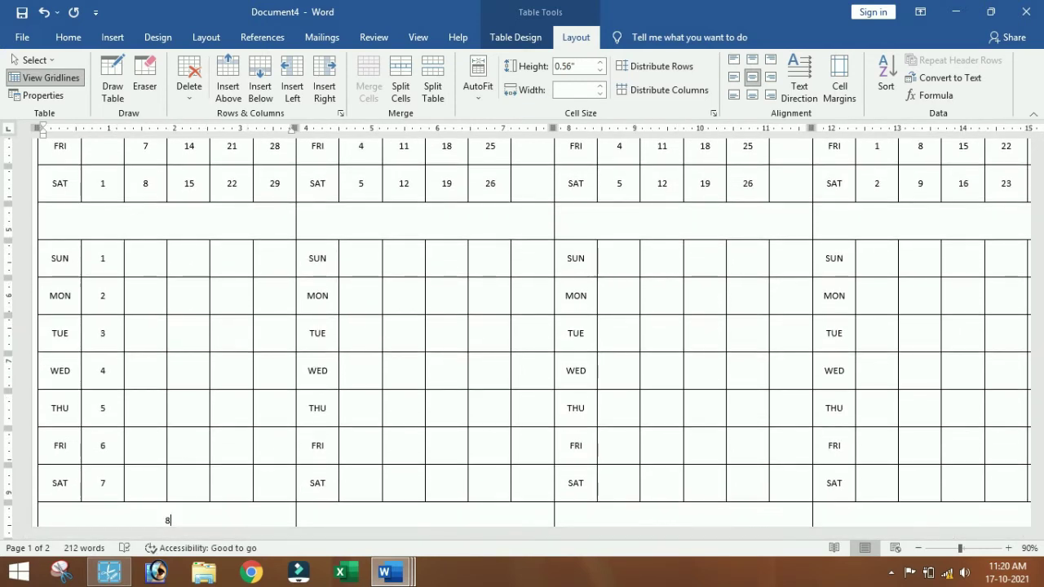
type("\\")
key("BackSpace")
key("BackSpace")
key("Up")
key("Left")
key("Down")
key("Down")
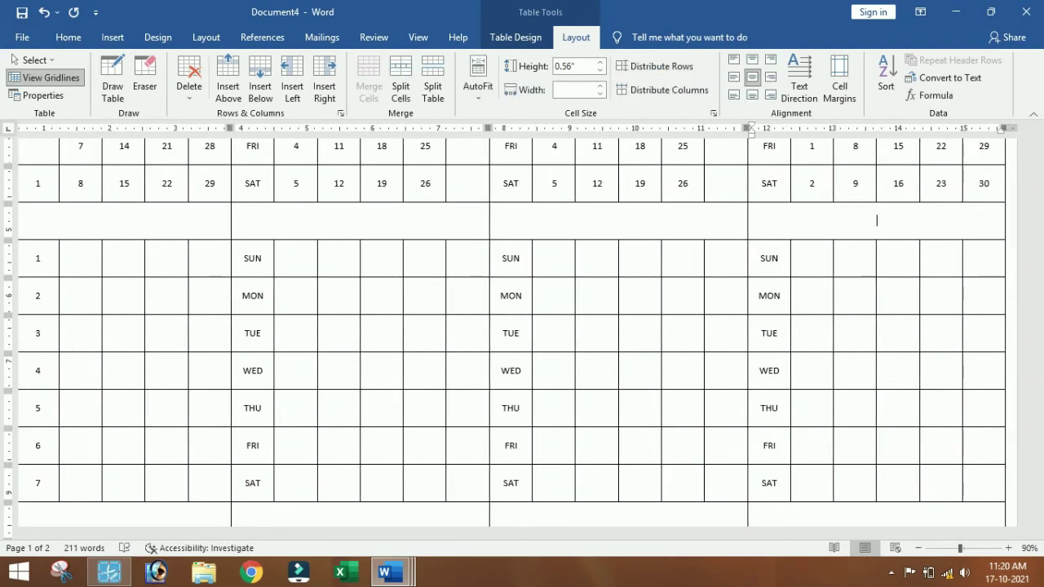
Enter 8 to 14 from SUN to SAT down the second date column of the second month row's first block.
left_click(93, 256)
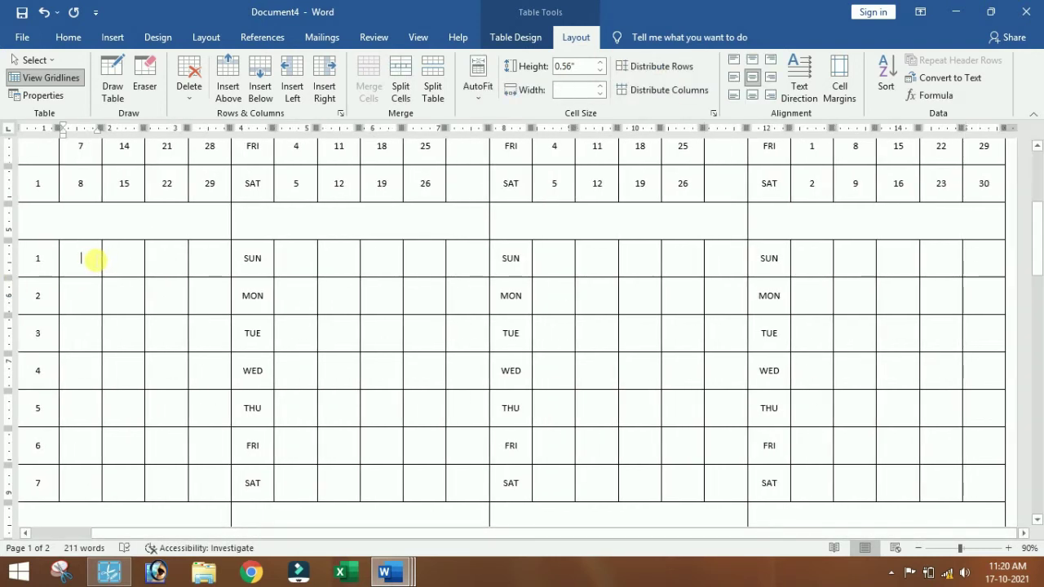
key("Down")
type("9")
key("Down")
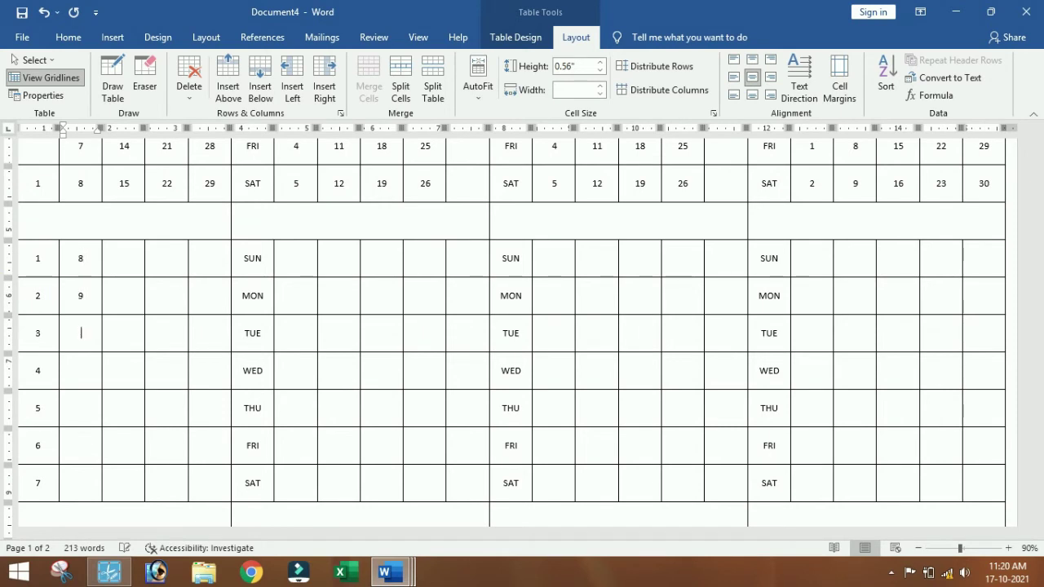
type("10")
key("Down")
type("11")
key("Down")
type("1213")
key("Down")
type("14")
Enter 15 to 21 from SUN to SAT down the third date column of the second month row's first block.
key("Up")
key("Up")
key("Right")
type("15")
key("Down")
type("16")
key("Down")
type("17")
key("Down")
type("18")
key("Down")
type("19")
key("Down")
type("20")
key("Down")
type("21")
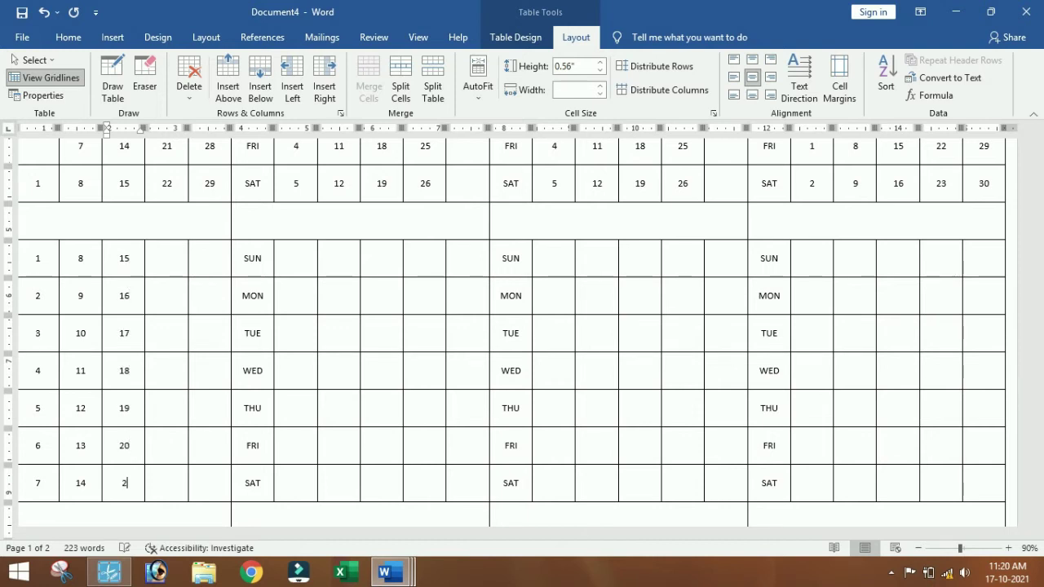
Enter 22 to 28 from SUN to SAT down the fourth date column of the second month row's first block.
left_click(168, 258)
type("22")
key("Down")
type("23")
key("Down")
type("24")
key("BackSpace")
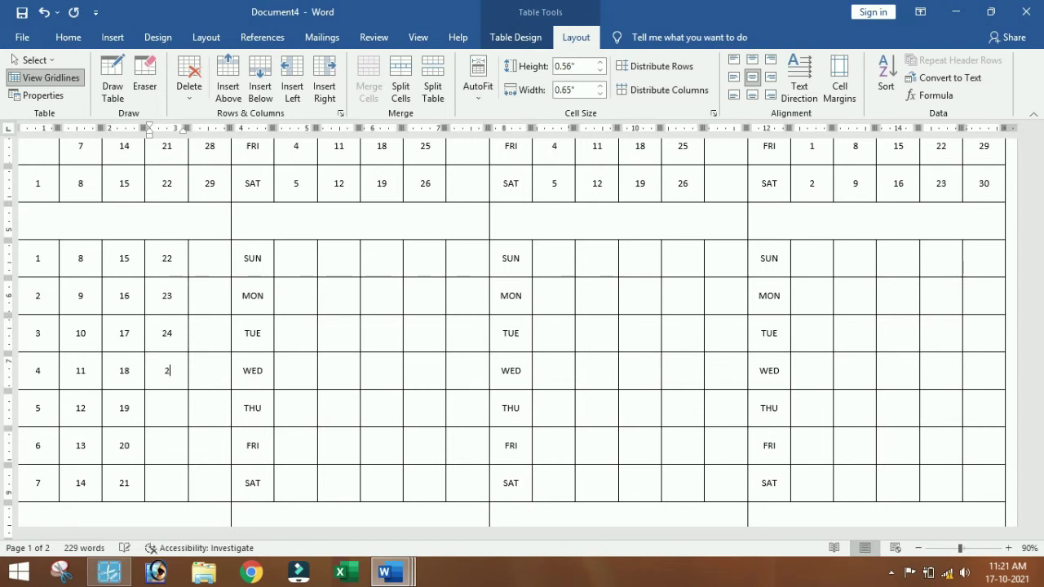
type("5")
key("Down")
type("27")
key("Down")
type("28")
Enter 29 to 31 from SUN to TUE in the last date column of the second month row's first block.
left_click(205, 257)
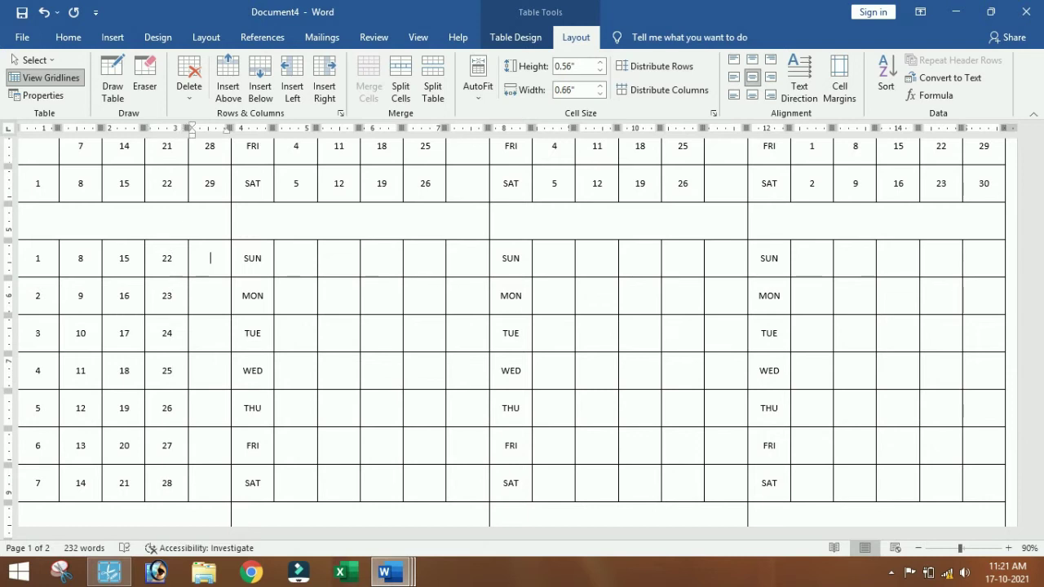
type("29")
key("Down")
type("30")
type("31")
Enter 1 to 4 from WED to SAT in the first date column of the second month row's second block.
left_click(298, 259)
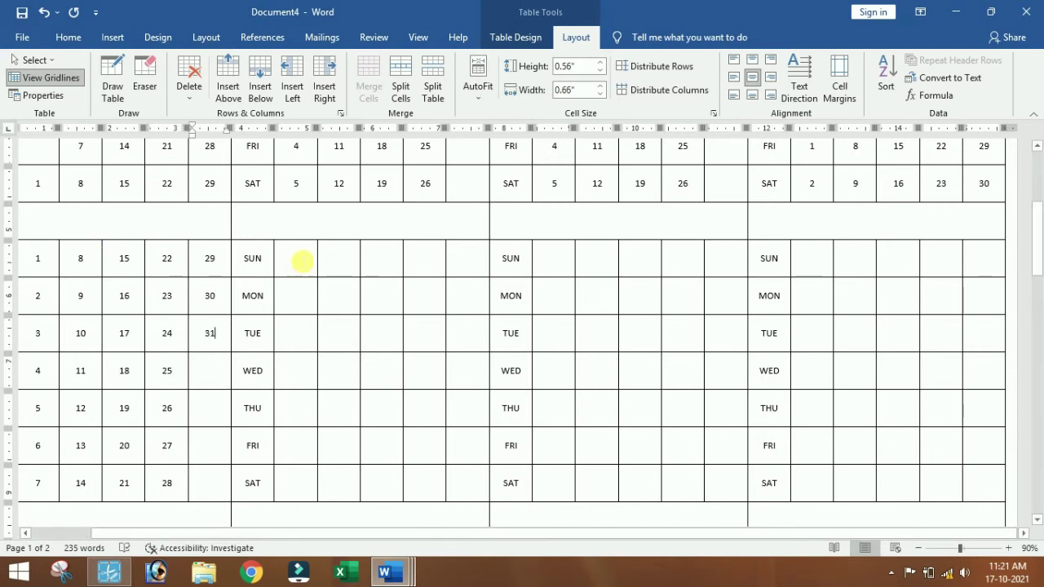
type("1")
key("Down")
type("2")
key("Down")
type("3")
key("Down")
type("4")
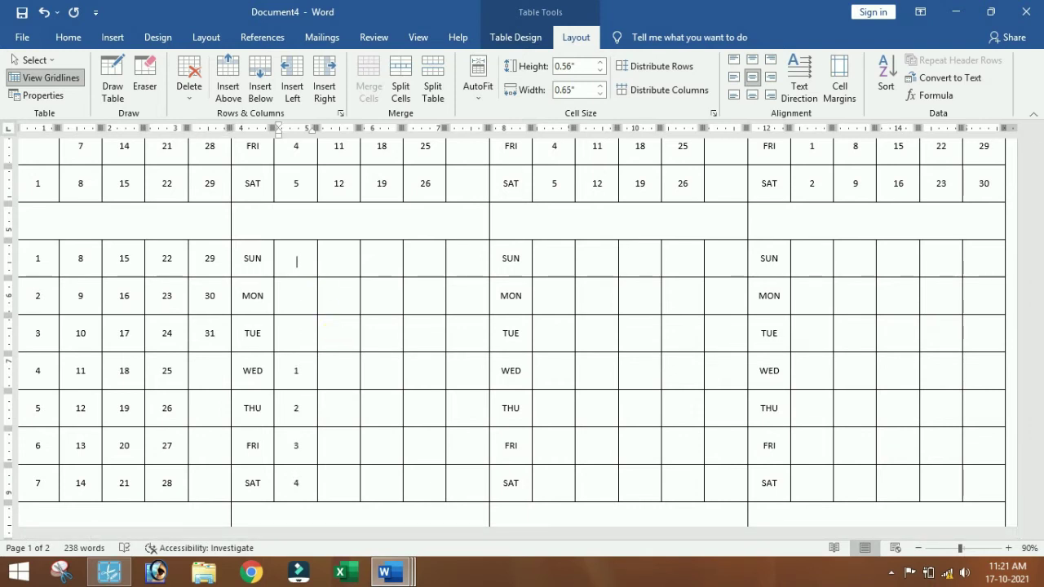
Enter 5 to 11 from SUN to SAT down the second date column of the second month row's second block.
left_click(338, 258)
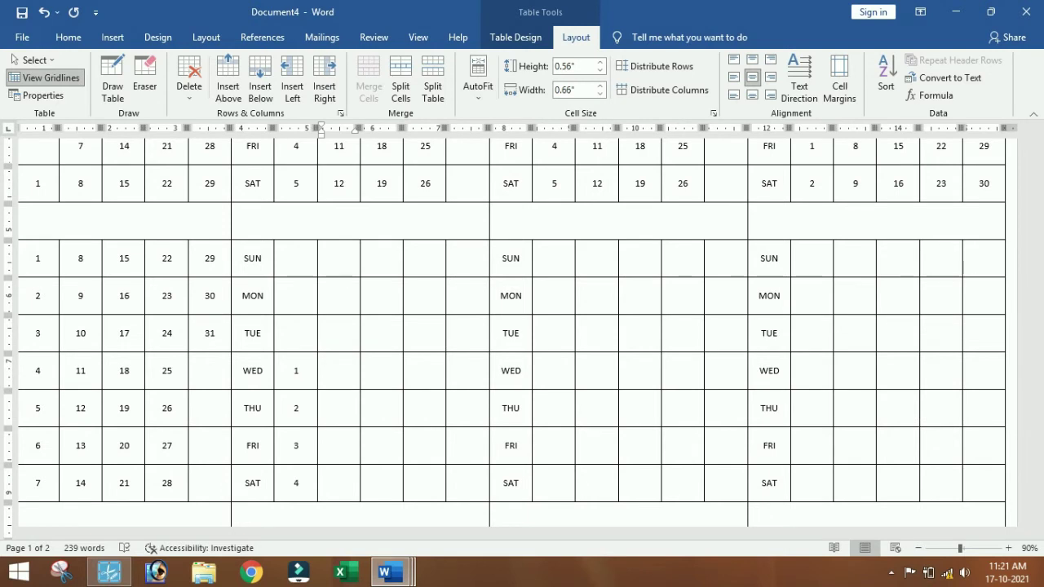
type("8")
key("Down")
type("9")
key("Down")
type("10")
key("Up")
type("11")
Enter 12 to 18 from SUN to SAT down the third date column of the second month row's second block.
key("Up")
key("Up")
key("Up")
key("Up")
key("Up")
key("Up")
key("Right")
type("12")
key("Down")
type("13")
key("Down")
type("14")
type("16")
key("Down")
type("118")
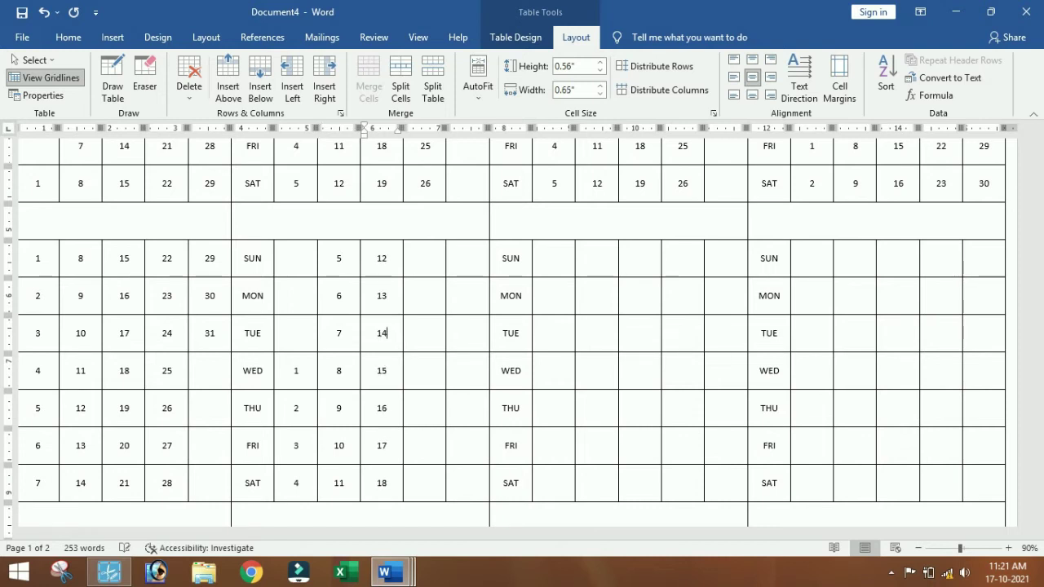
Enter 19 to 25 from SUN to SAT down the fourth date column of the second month row's second block.
left_click(598, 258)
left_click(424, 258)
type("19")
key("Down")
type("20")
key("Down")
type("21")
key("Down")
type("21")
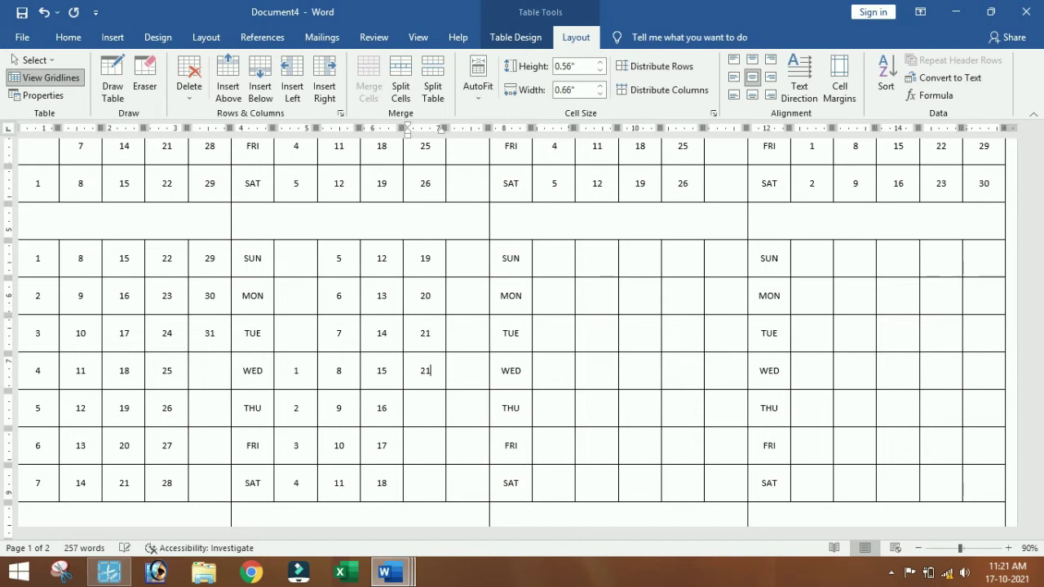
key("BackSpace")
type("2")
key("Down")
type("23")
key("Down")
type("24")
key("Down")
type("25")
Enter 26 to 30 from SUN to THU in the last date column of the second month row's second block.
key("Up")
key("Up")
key("Up")
key("Tab")
type("26")
key("Down")
type("27")
key("Down")
type("28")
key("Down")
type("29")
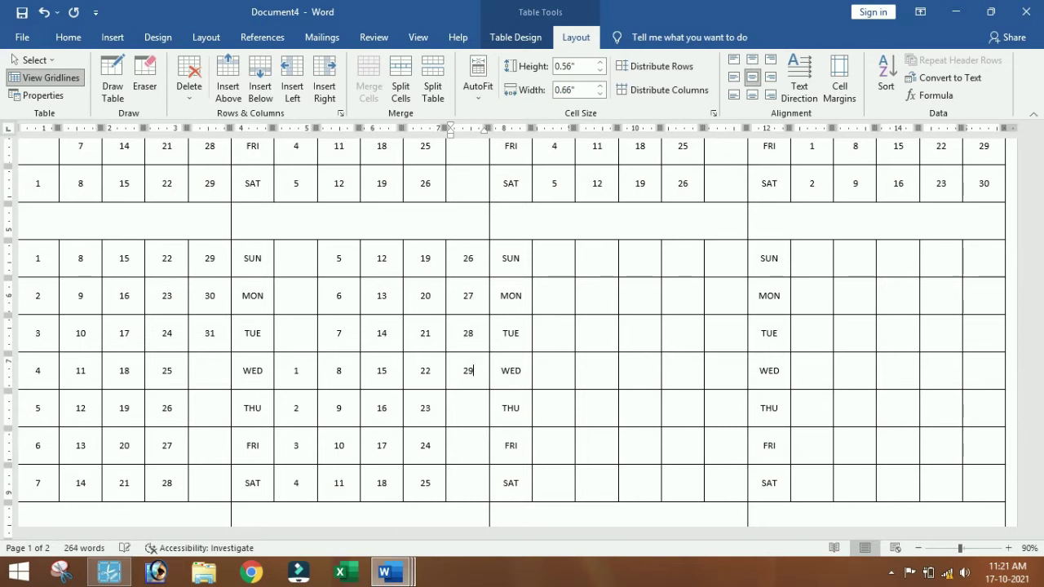
key("Down")
type("30")
key("Down")
type("31")
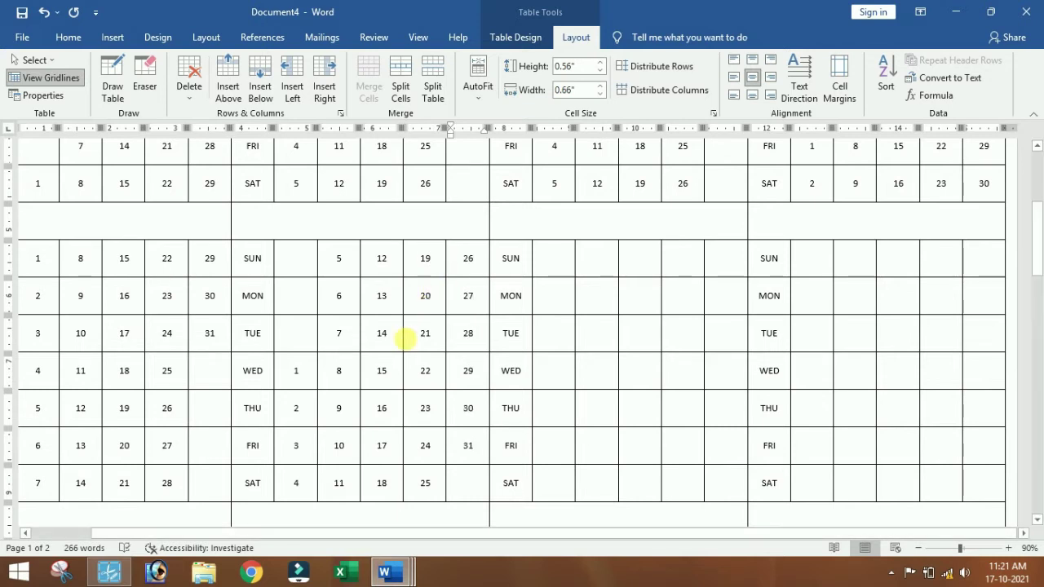
key("BackSpace")
key("BackSpace")
type("30")
key("BackSpace")
key("BackSpace")
Enter 1 for FRI and 2 for SAT in the first date column of the second month row's third block.
left_click(543, 272)
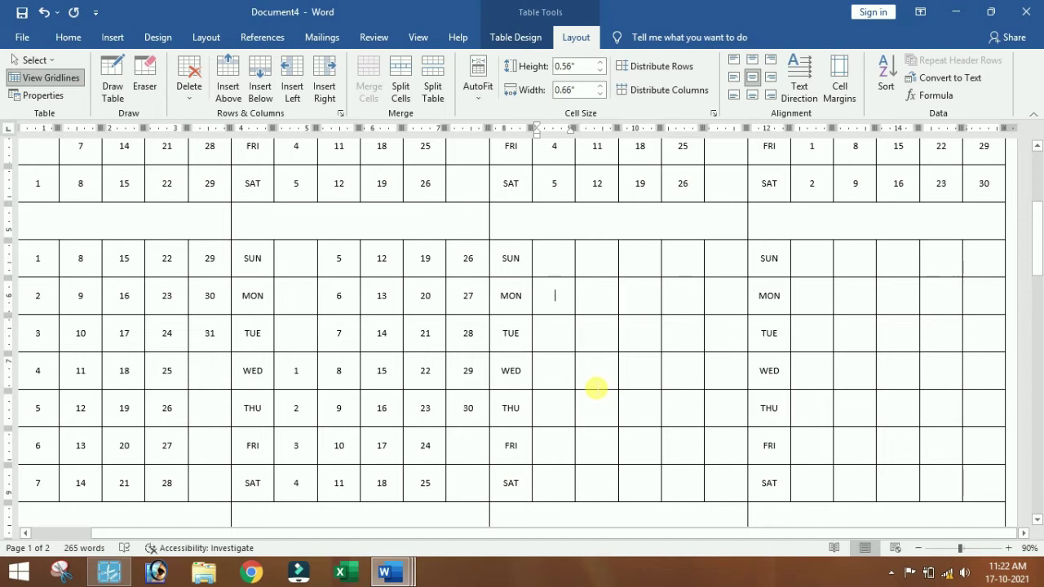
type("1")
key("Down")
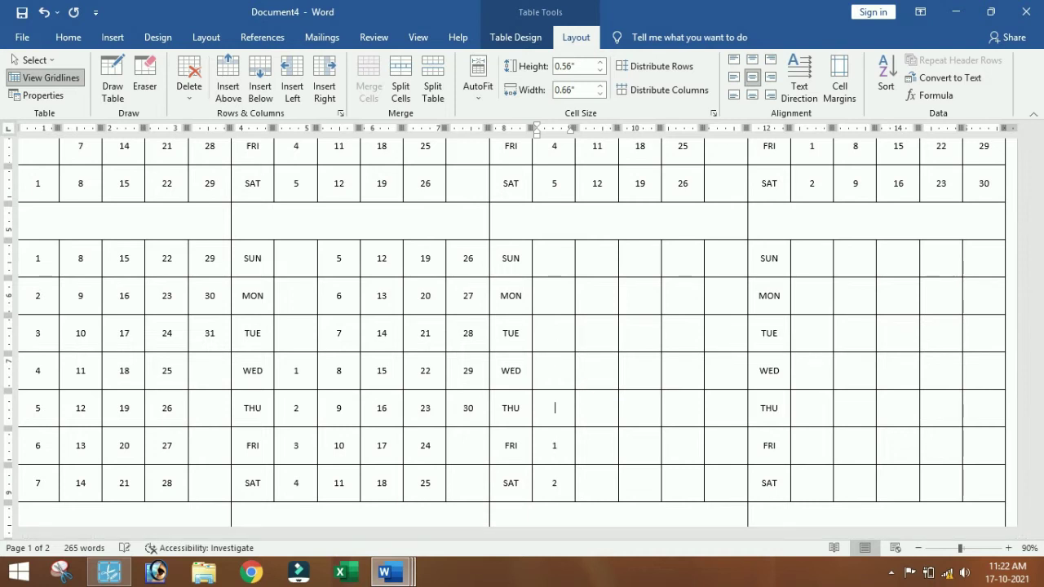
Enter 3 to 9 from SUN to SAT down the second date column of the second month row's third block.
left_click(598, 258)
type("5")
key("Down")
type("6")
key("Down")
type("7")
key("Down")
type("8")
key("Down")
type("9")
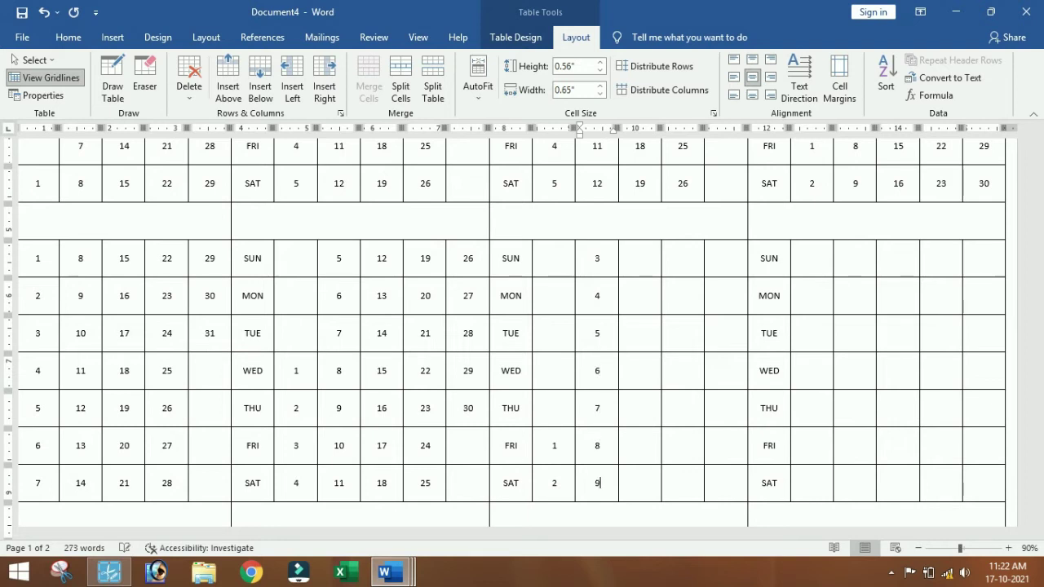
Enter 10 to 16 from SUN to SAT down the third date column of the second month row's third block.
key("Right")
key("Up")
type("11")
key("Down")
type("12")
key("Down")
type("13")
key("Down")
type("1")
key("Down")
key("BackSpace")
key("BackSpace")
type("15")
key("Down")
type("16")
Enter 17 to 23 from SUN to SAT down the fourth date column of the second month row's third block.
key("Up")
key("Up")
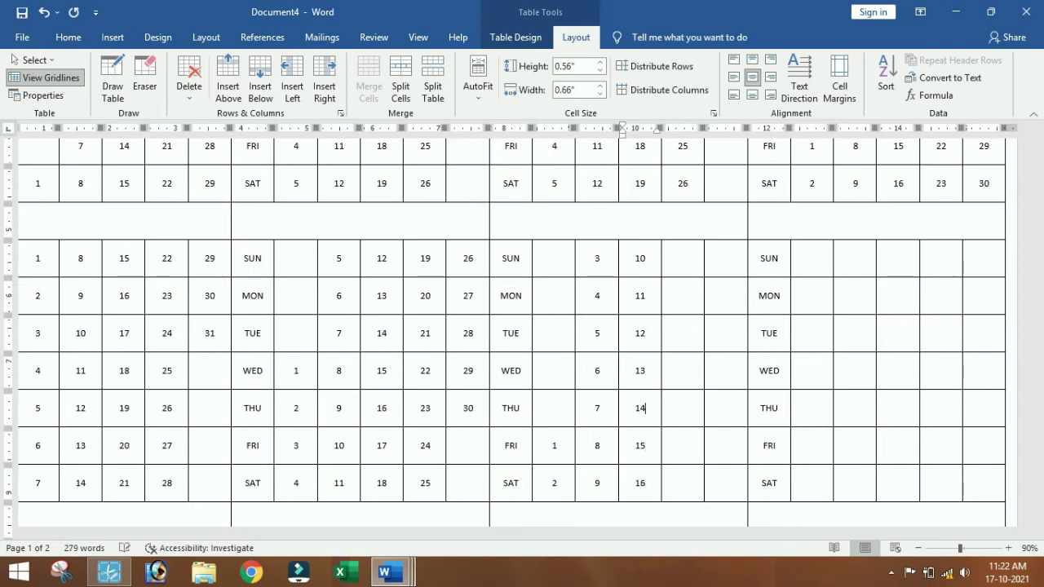
key("Right")
key("Up")
type("18")
key("Down")
type("19")
key("Down")
type("20")
key("Down")
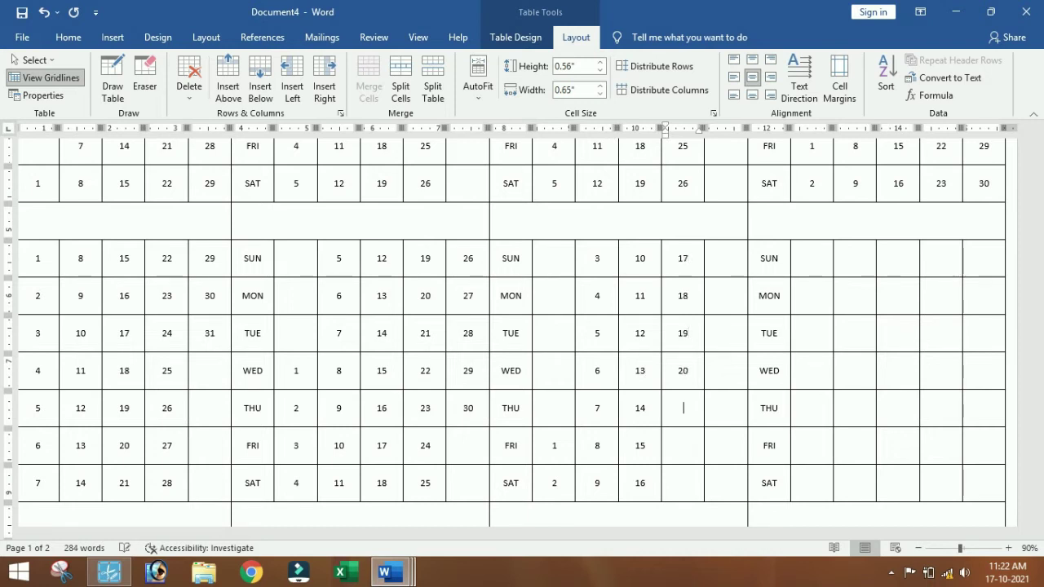
type("21")
key("Down")
type("22")
key("Down")
type("23")
Enter 24 to 30 down the fifth date column of the second month row's third block, and 31 for SUN in its first date column.
key("Up")
key("Up")
key("Up")
key("Right")
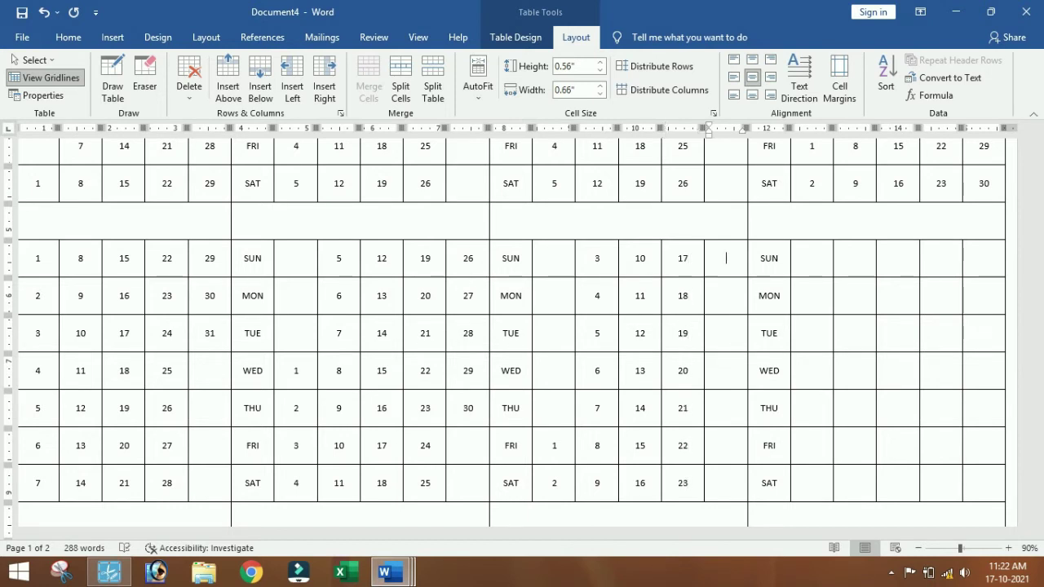
type("24")
key("Down")
type("25")
key("Down")
type("26")
key("Down")
type("29")
key("Down")
type("30")
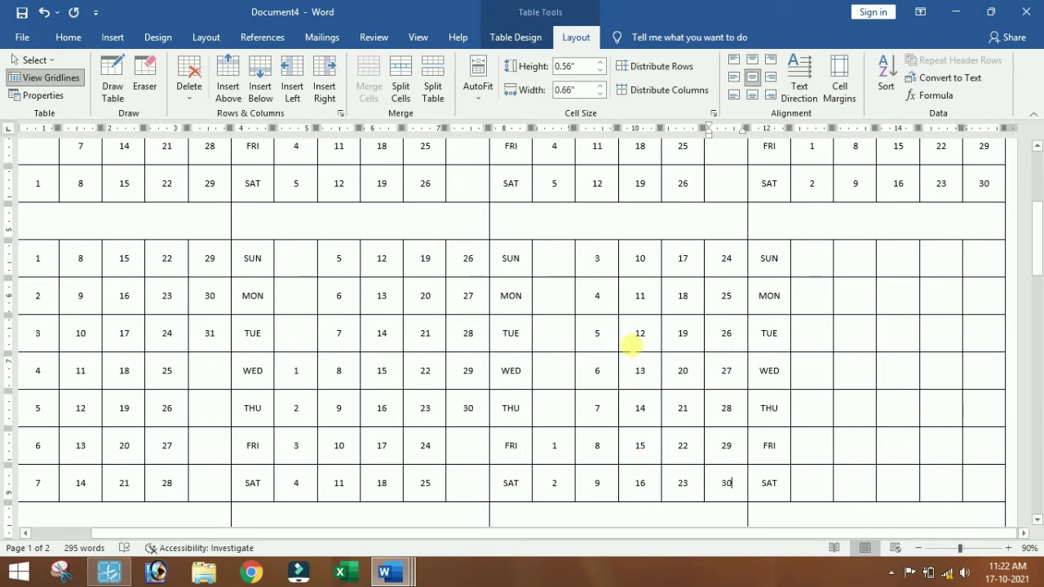
left_click(554, 259)
type("31")
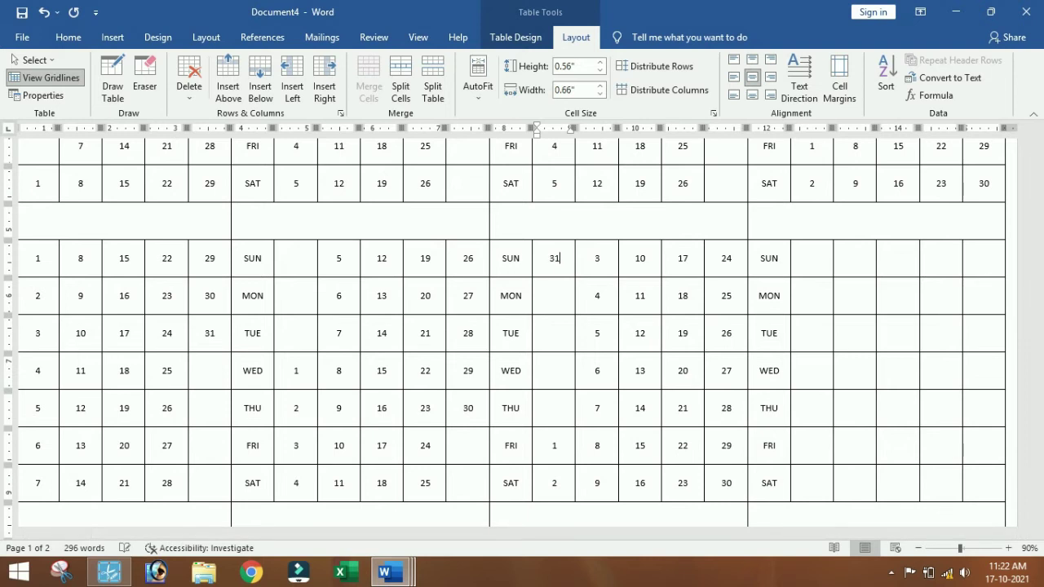
Enter 1 to 6 from MON to SAT down the first date column of the second month row's fourth block.
left_click(817, 300)
type("1")
key("Down")
type("2")
key("Down")
key("Down")
type("5")
key("Down")
type("6")
Enter 7 to 13 from SUN to SAT down the second date column of the second month row's fourth block.
key("Up")
key("Up")
key("Up")
key("Up")
key("Up")
key("Up")
key("Right")
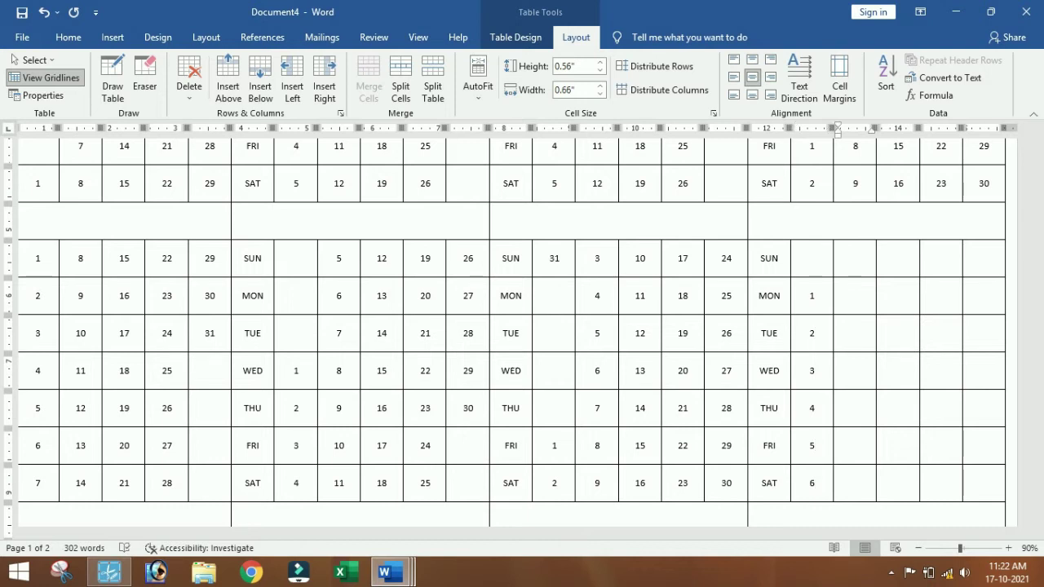
key("Down")
type("9")
key("Down")
type("1")
key("Down")
type("12")
key("Down")
type("13")
Enter 14 to 20 from SUN to SAT down the third date column of the second month row's fourth block.
key("Up")
key("Up")
key("Up")
key("Right")
type("16")
key("Down")
type("18")
key("Down")
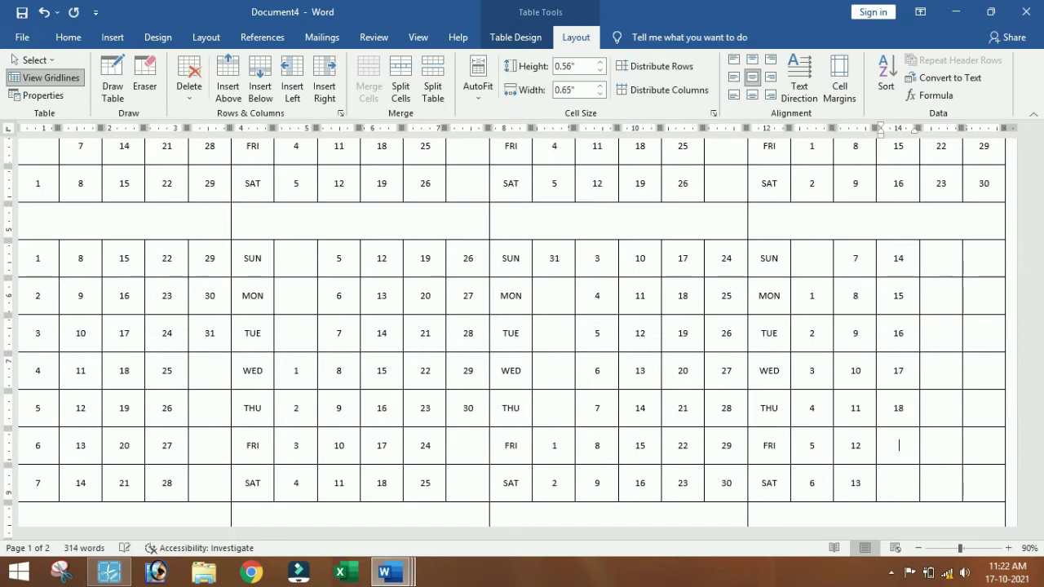
type("20")
Enter 21 to 27 from SUN to SAT down the fourth date column of the second month row's fourth block.
key("Up")
key("Up")
key("Up")
key("Up")
key("Up")
key("Tab")
type("21")
key("Down")
type("22")
key("Down")
type("23")
key("Down")
type("24")
key("Down")
type("25")
key("Down")
type("26")
key("Down")
type("27")
Enter 28 to 30 from SUN to TUE in the fifth date column of the second month row's fourth block, leaving WED empty.
key("Up")
key("Up")
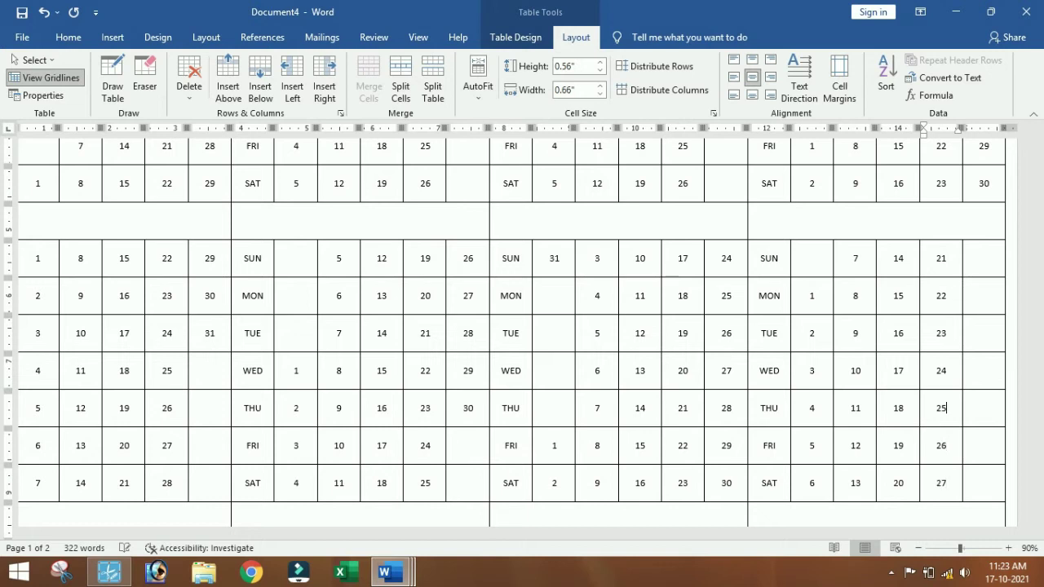
left_click(984, 259)
type("2829")
key("Down")
type("30")
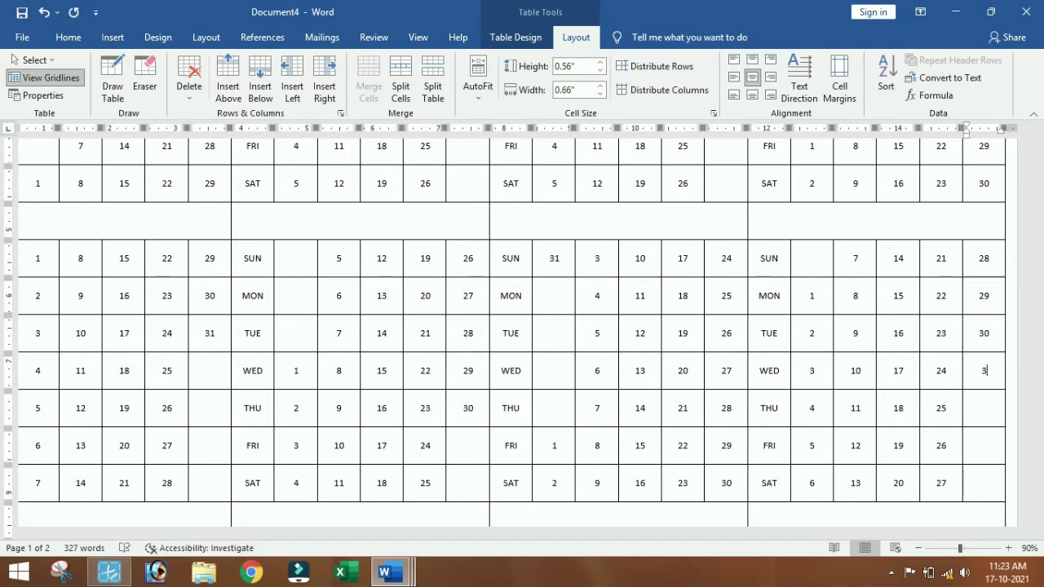
key("BackSpace")
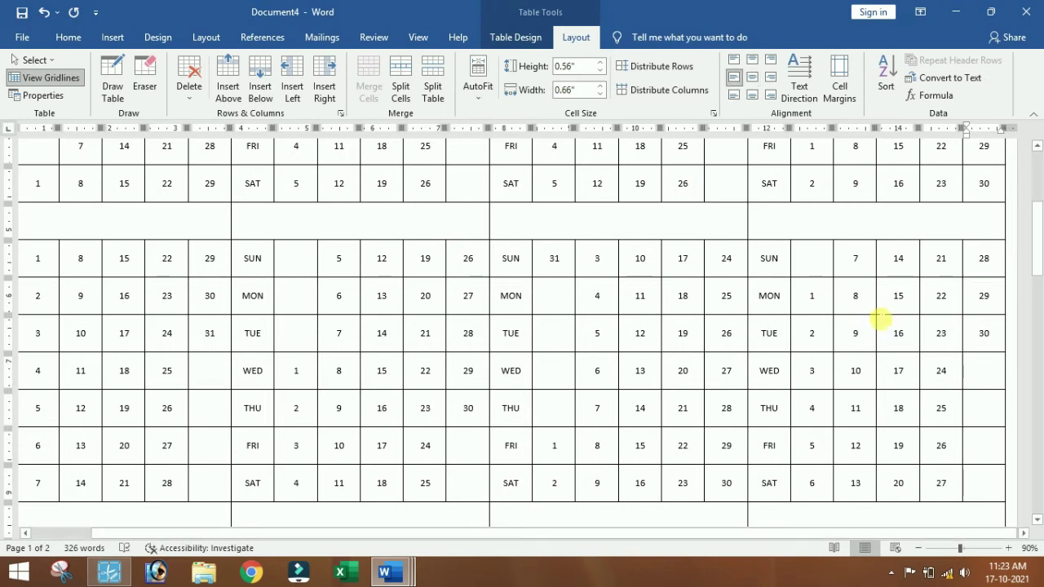
Enter 1 to 4 from WED to SAT down the first date column of the third month row's first block.
scroll(932, 395, "down", 1)
scroll(930, 391, "down", 3)
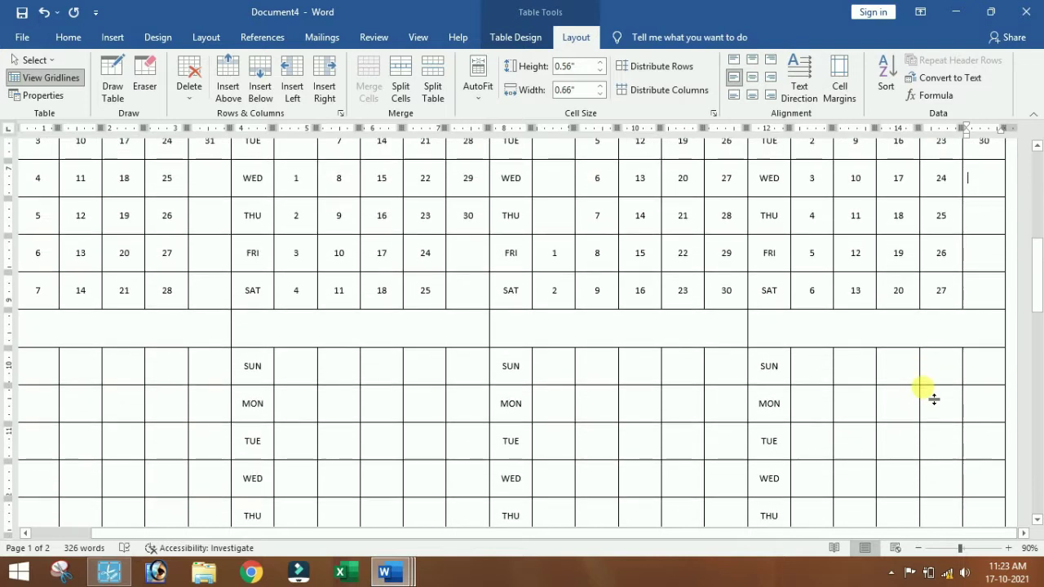
scroll(729, 456, "down", 1)
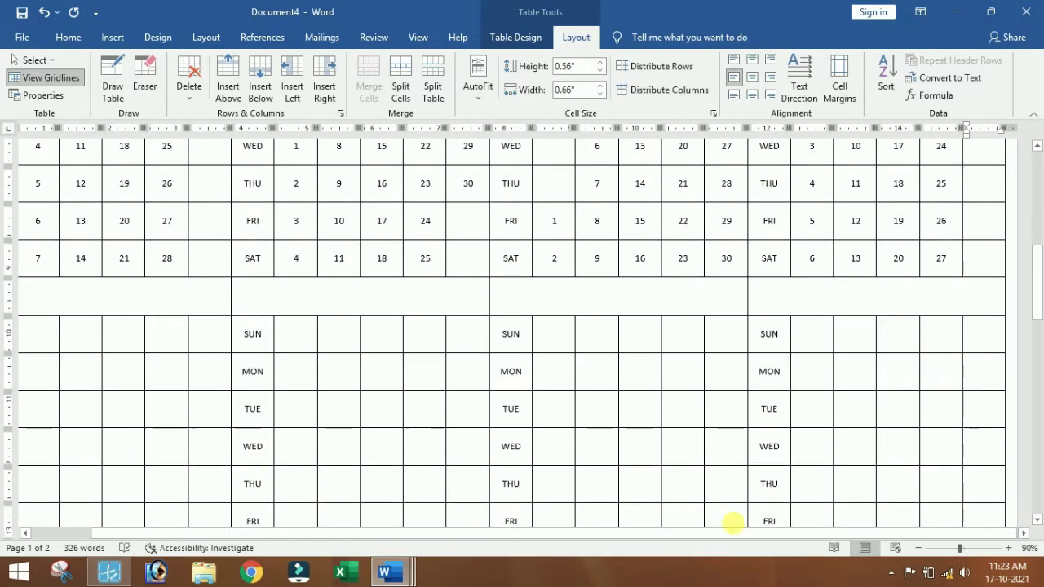
left_click_drag(608, 538, 400, 535)
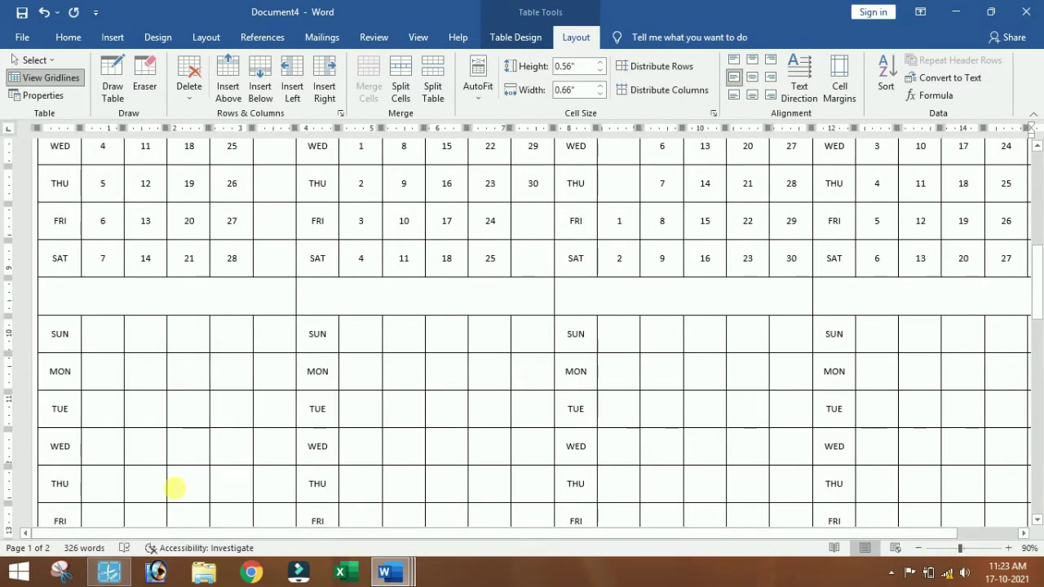
left_click(98, 456)
type("1")
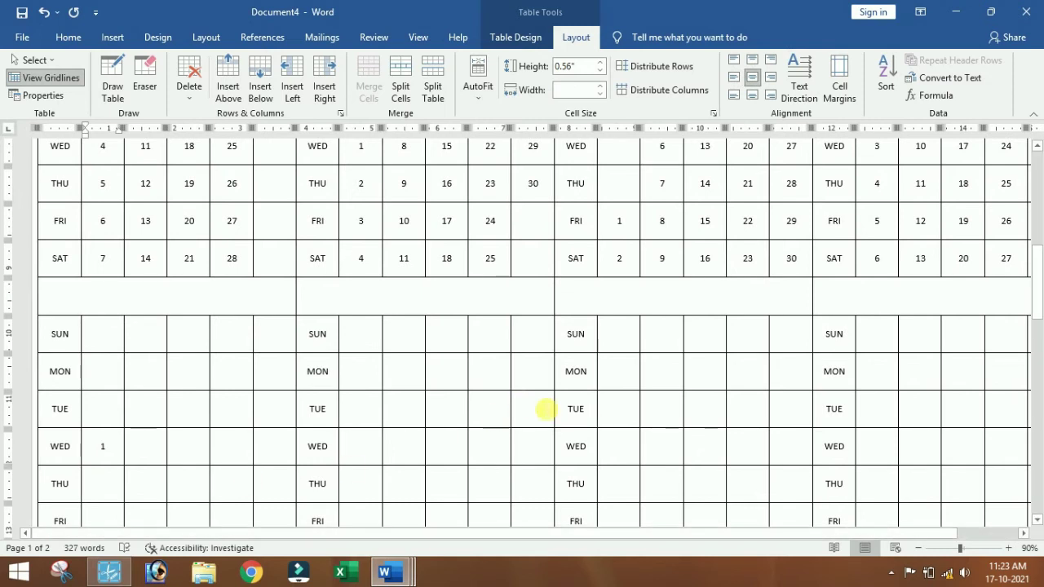
left_click_drag(774, 533, 857, 531)
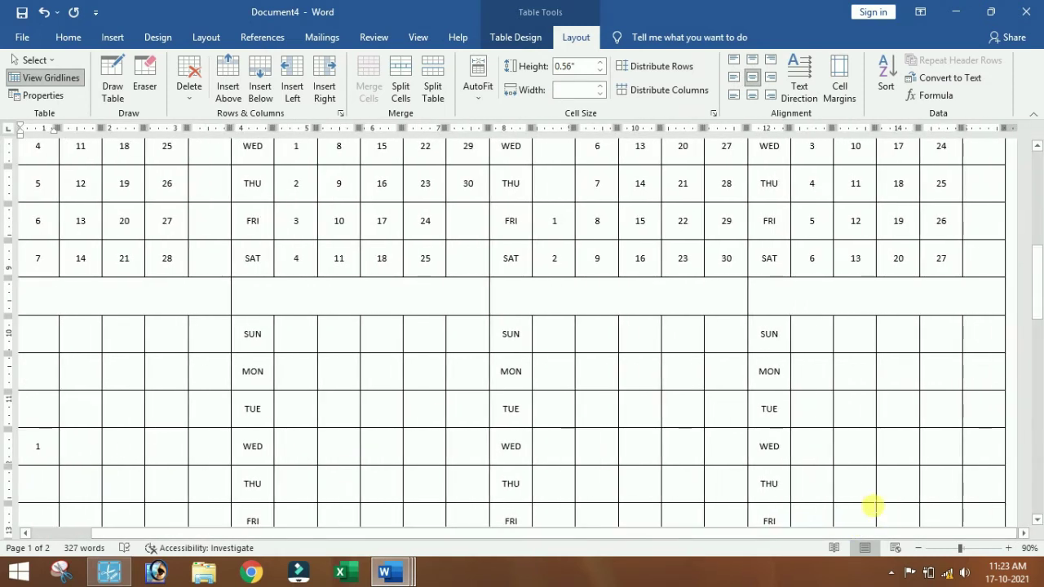
scroll(874, 506, "up", 1)
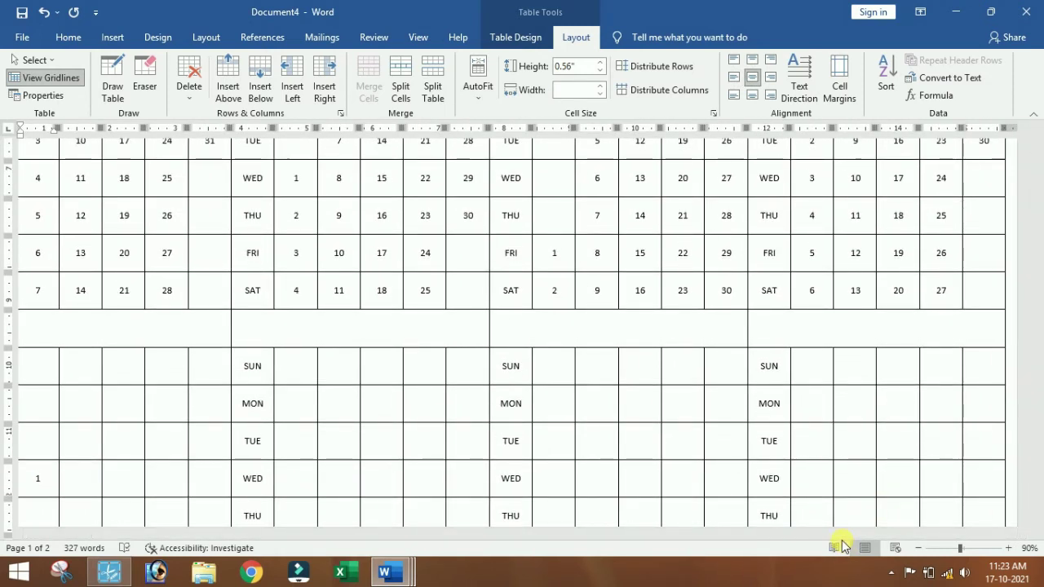
left_click_drag(835, 534, 580, 535)
scroll(163, 490, "down", 1)
left_click(105, 462)
type("2")
key("Down")
type("3")
key("Down")
type("4")
key("Down")
Enter 5 to 11 from SUN to SAT down the second date column of the third month row's first block.
key("Up")
key("Up")
key("Up")
key("Up")
key("Up")
key("Up")
key("Up")
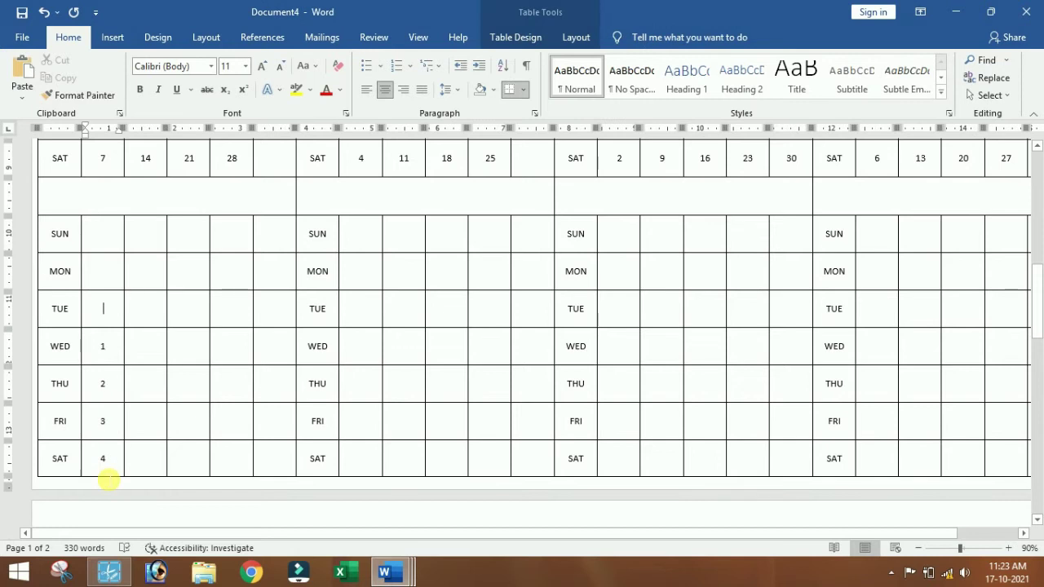
key("Right")
type("5")
key("Down")
type("6")
key("Down")
type("7")
key("Down")
type("8")
key("Down")
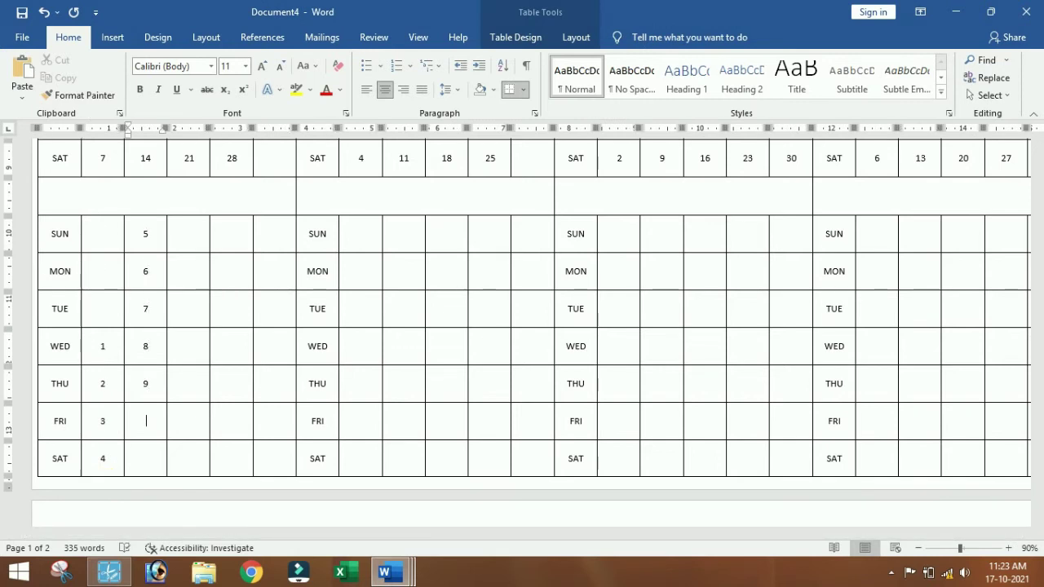
type("11")
Enter 12 to 18 from SUN to SAT down the third date column of the third month row's first block.
key("Up")
key("Up")
key("Up")
key("Up")
key("Up")
key("Up")
key("Right")
type("12")
key("Down")
type("13")
key("Down")
type("14")
key("Down")
type("15")
key("Down")
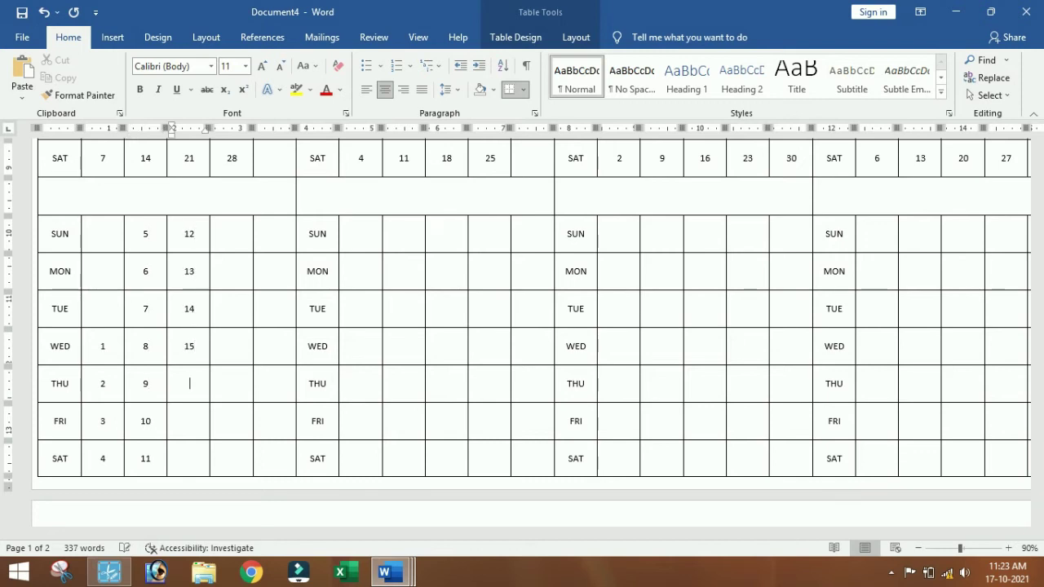
type("17")
key("Down")
type("18")
Enter 19 to 25 from SUN to SAT down the fourth date column of the third month row's first block.
key("Up")
key("Up")
key("Up")
key("Up")
key("Right")
type("19")
type("0")
key("Down")
type("21")
key("Down")
type("22")
key("Down")
type("23")
key("Down")
type("24")
key("Down")
Enter 26 to 31 from SUN to FRI down the fifth date column of the third month row's first block.
key("Up")
key("Up")
key("Right")
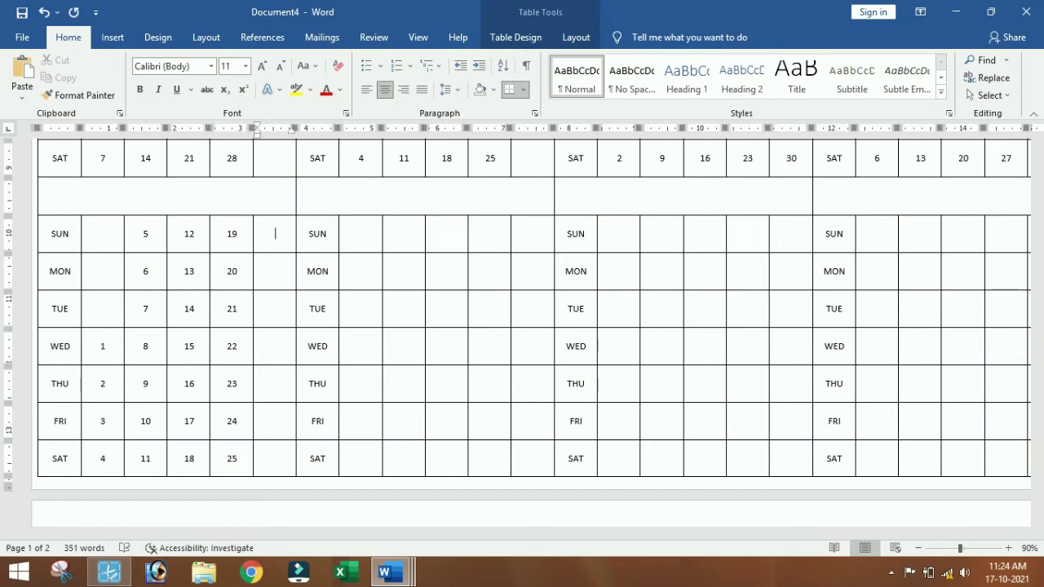
type("26")
type("27")
type("28")
key("Down")
type("29 ")
type("30")
key("Down")
type("31")
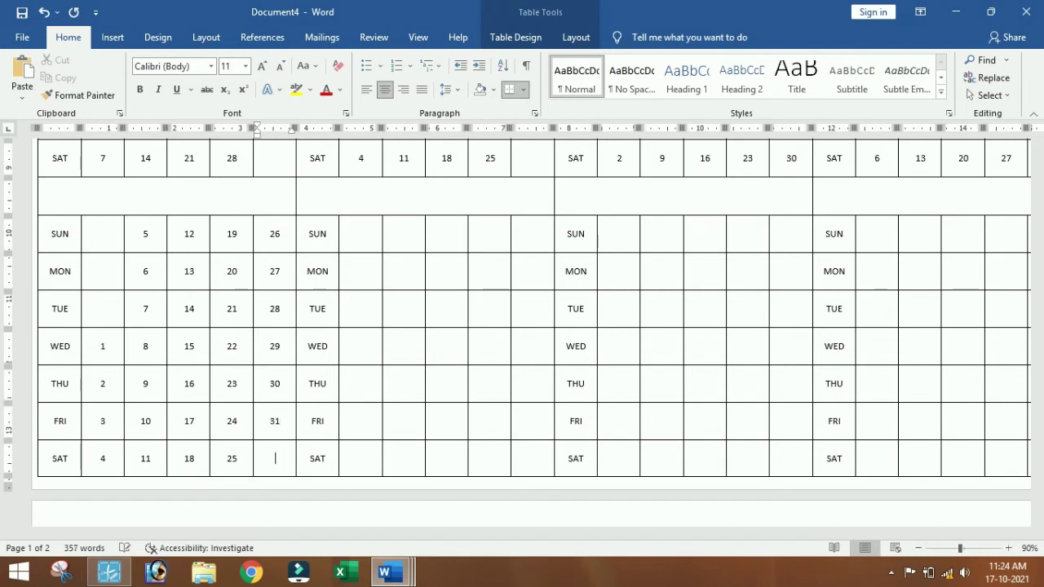
scroll(693, 367, "up", 3)
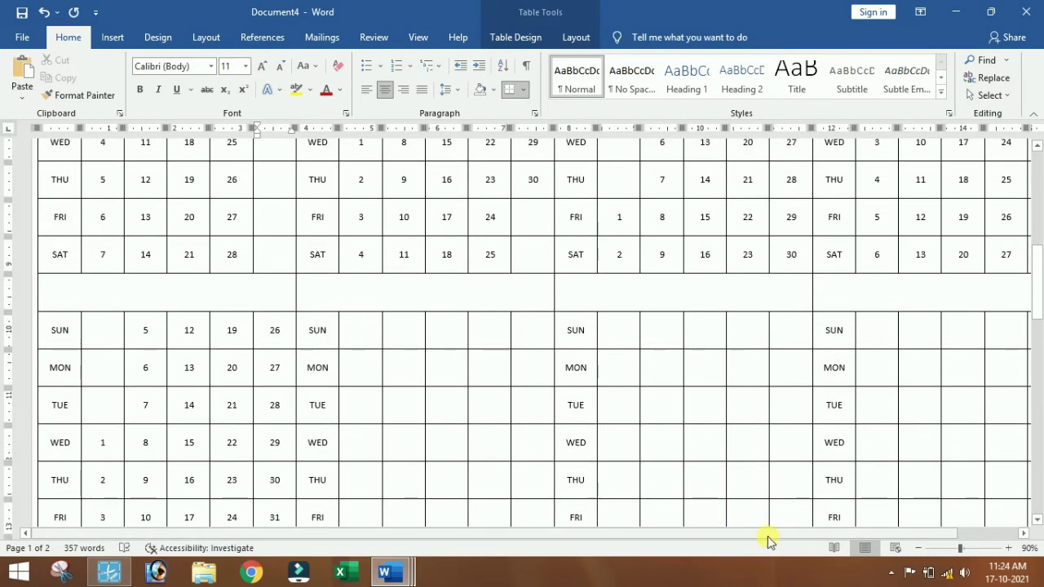
Enter 1 at SAT in the first date column of the third month row's second block.
scroll(918, 466, "right", 2)
scroll(918, 466, "up", 2)
scroll(916, 461, "down", 5)
left_click(299, 425)
type("1")
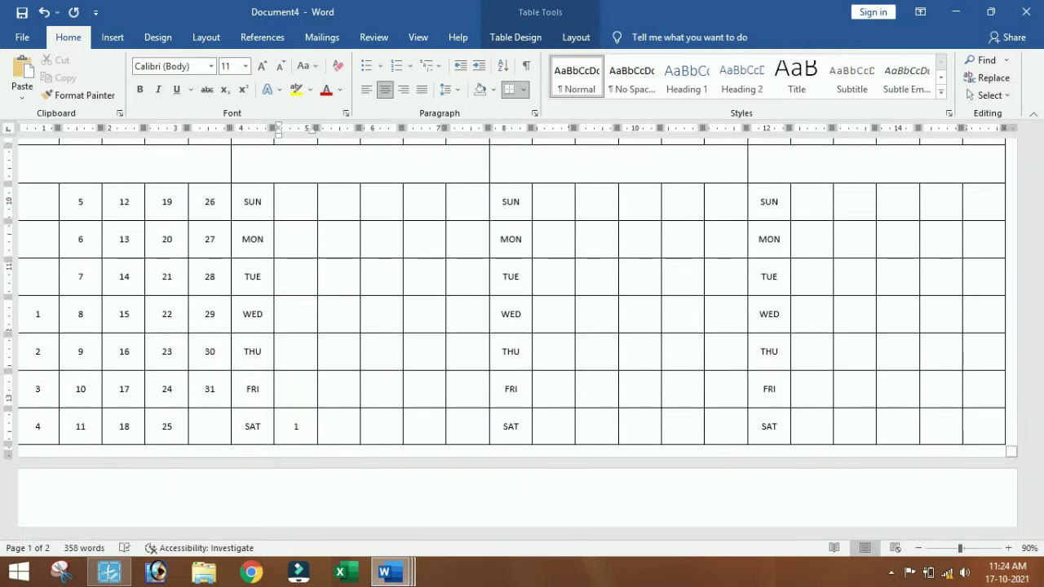
Enter 2 to 8 from SUN to SAT down the second date column of the third month row's second block.
left_click(339, 202)
type("2")
key("Down")
type("3")
key("Down")
type("4")
key("Down")
type("5")
key("Down")
type("7")
key("Down")
type("8")
key("Down")
Enter 9 to 15 from SUN to SAT down the third date column of the third month row's second block.
left_click(342, 210)
key("Tab")
type("9")
key("Down")
type("10")
type("11")
key("Down")
type("12")
key("Down")
type("13")
key("Up")
Enter 16 to 22 from SUN to SAT down the fourth date column of the third month row's second block.
key("Up")
key("Up")
key("Up")
key("Up")
key("Up")
key("Tab")
type("16")
key("Down")
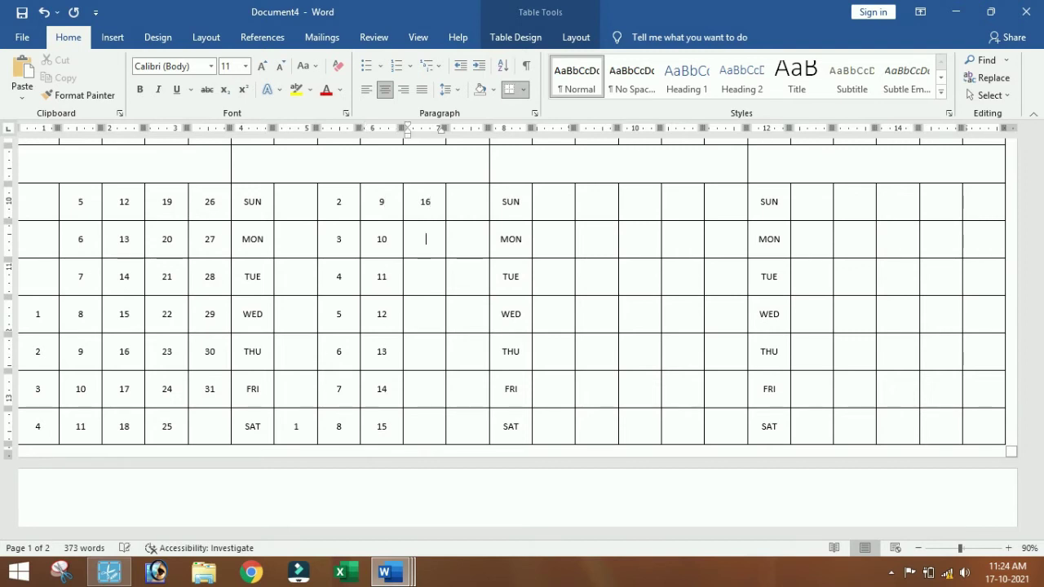
type("19")
key("Down")
type("20")
type("22")
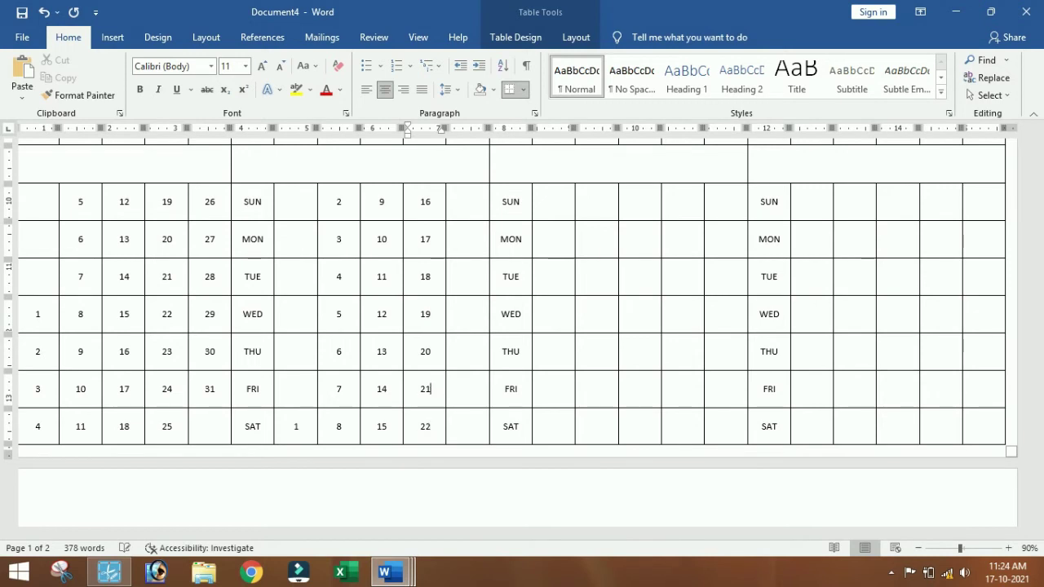
Enter 23 to 29 down the fifth date column of the third month row's second block and 30 at SUN in its first date column.
key("Up")
key("Up")
key("Tab")
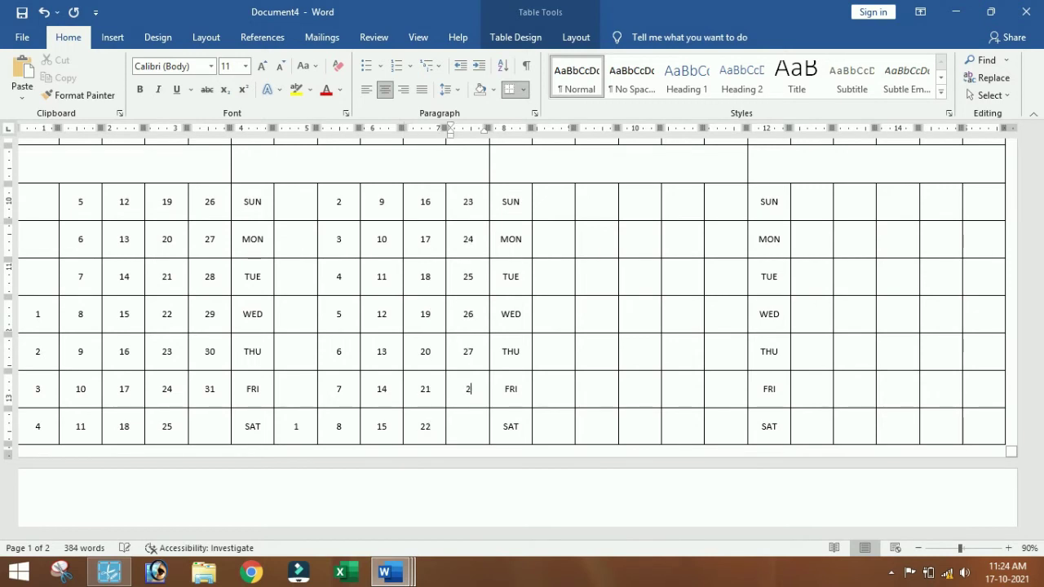
type("29")
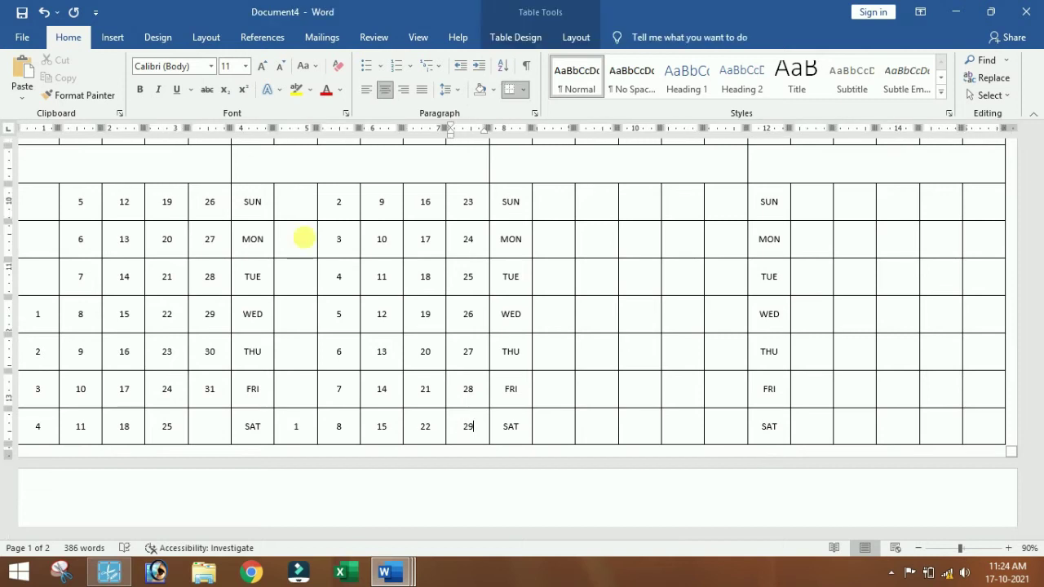
left_click(297, 203)
type("30")
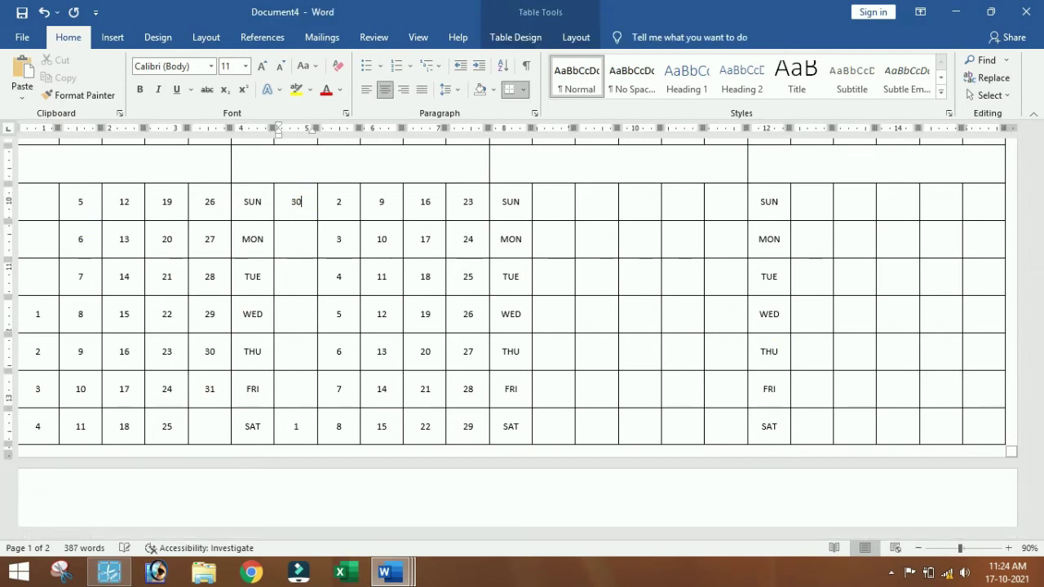
Enter 1 to 6 from MON to SAT down the first date column of the third month row's third block.
left_click(550, 246)
type("1")
key("Down")
type("2")
key("Down")
type("3")
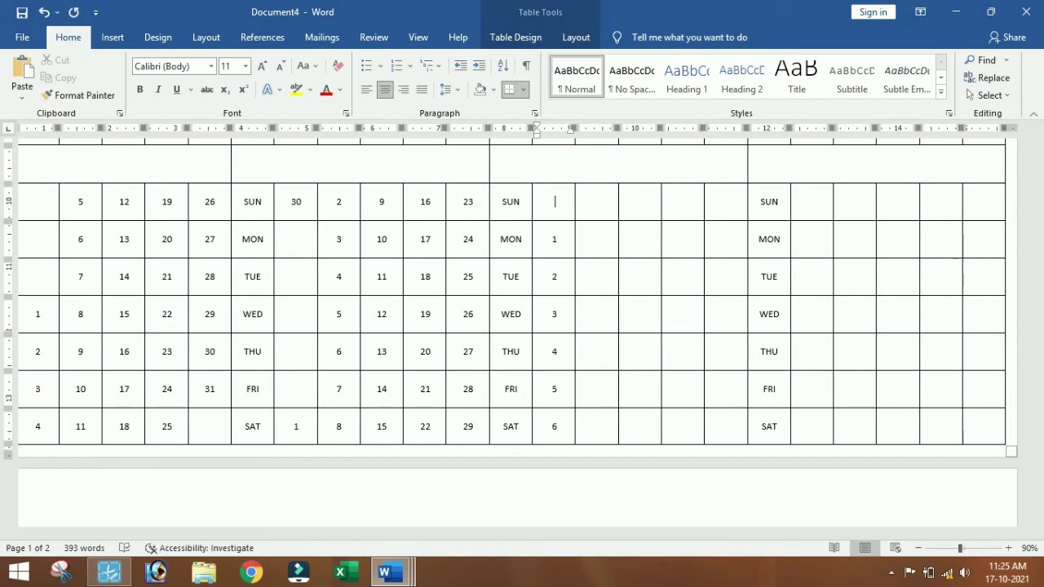
Enter 7 to 13 from SUN to SAT down the second date column of the third month row's third block.
left_click(601, 207)
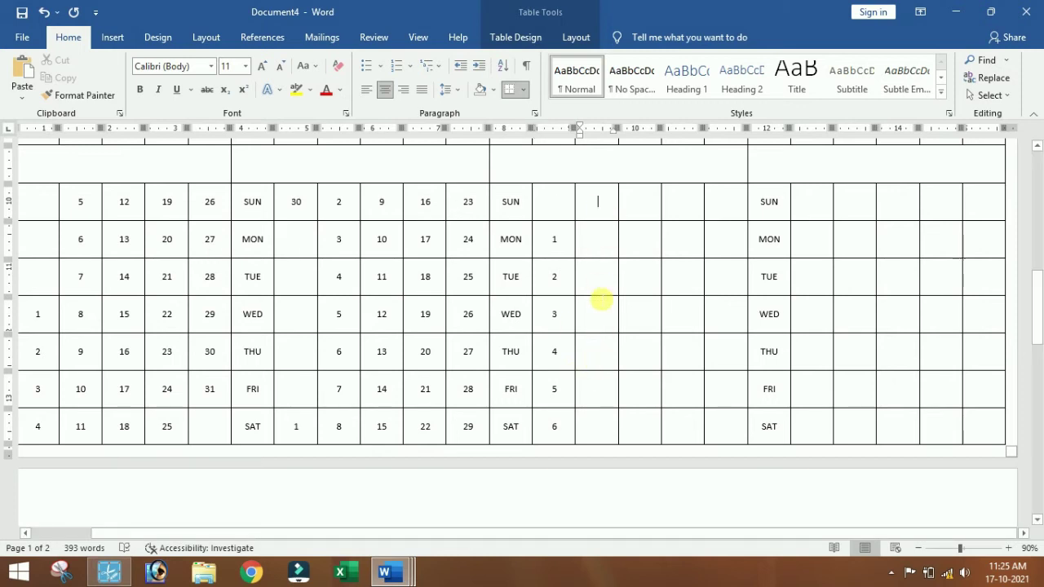
type("7")
key("Down")
type("8")
type("10")
key("Down")
type("13")
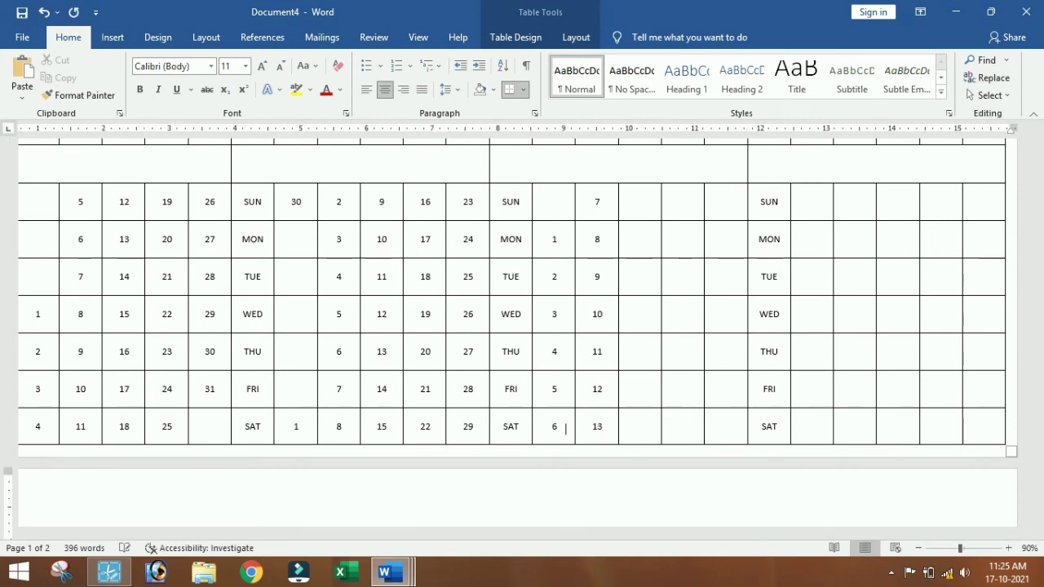
Enter 14 to 20 from SUN to SAT down the third date column of the third month row's third block.
left_click(640, 202)
type("15")
key("Down")
type("16")
key("Down")
type("1")
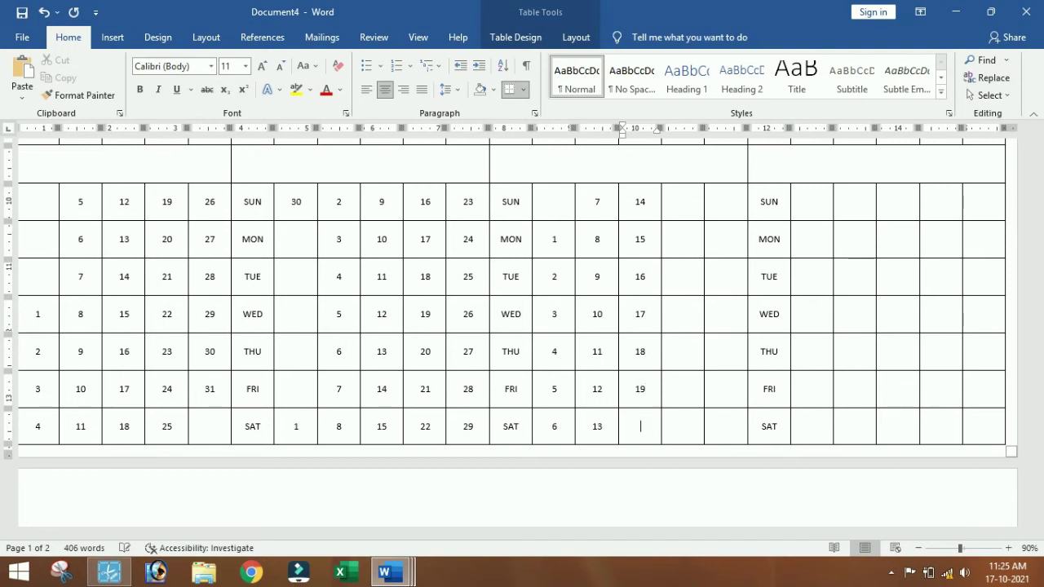
Enter 21 to 27 from SUN to SAT down the fourth date column of the third month row's third block.
left_click(644, 277)
key("Right")
type("22")
key("Down")
type("23")
key("Down")
type("26")
type("27")
Enter 28 to 31 from SUN to WED down the fifth date column of the third month row's third block.
key("Up")
key("Up")
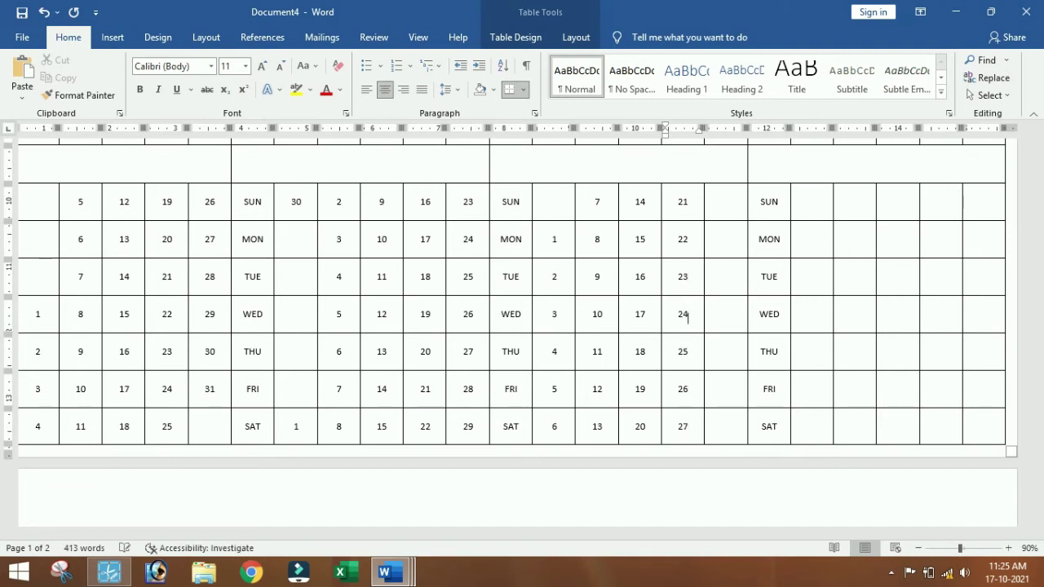
key("Tab")
type("28")
key("Down")
type("29")
key("Down")
type("30")
key("Down")
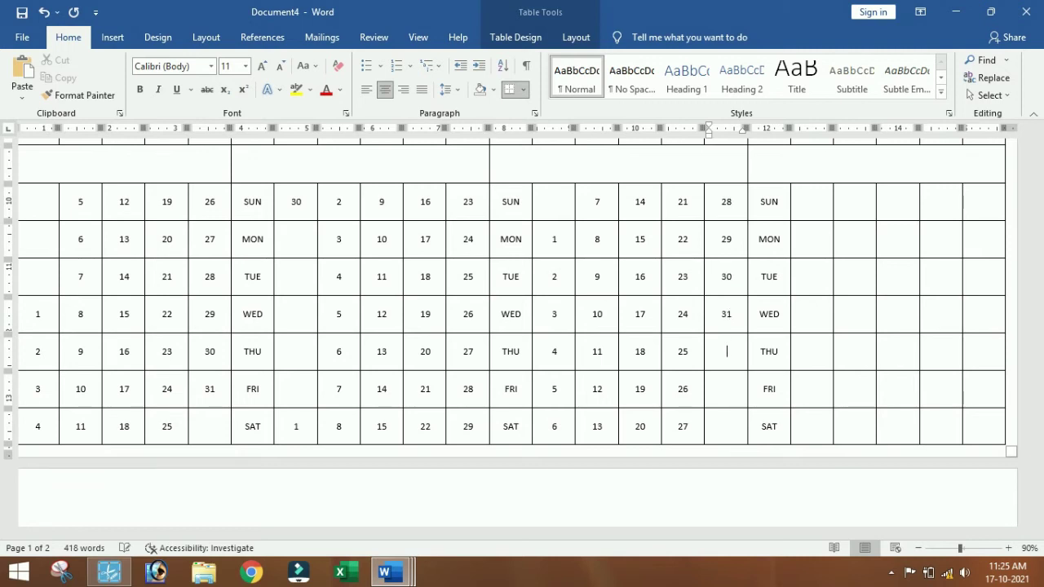
Enter 1 to 3 from THU to SAT down the first date column of the third month row's fourth block.
left_click(815, 206)
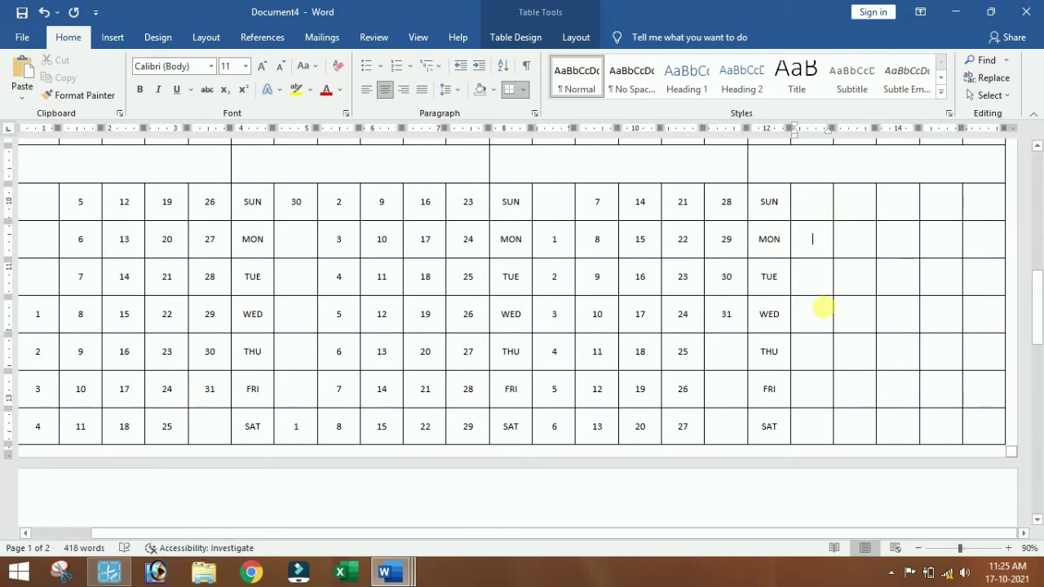
type("1")
key("Down")
type("2")
key("Down")
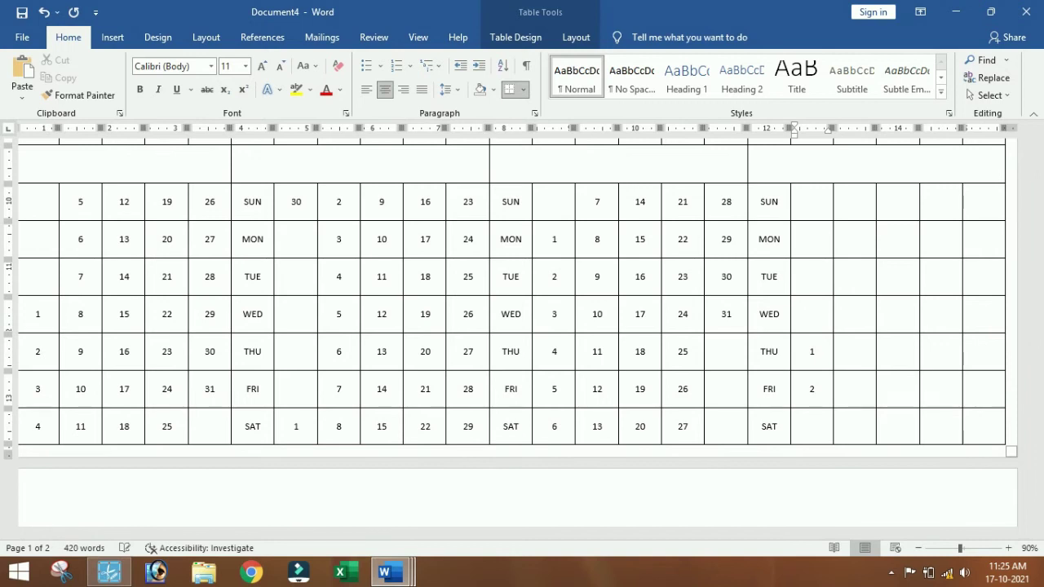
Enter 4 to 10 from SUN to SAT down the second date column of the third month row's fourth block.
left_click(855, 202)
type("7")
key("Down")
type("8")
key("Down")
key("Down")
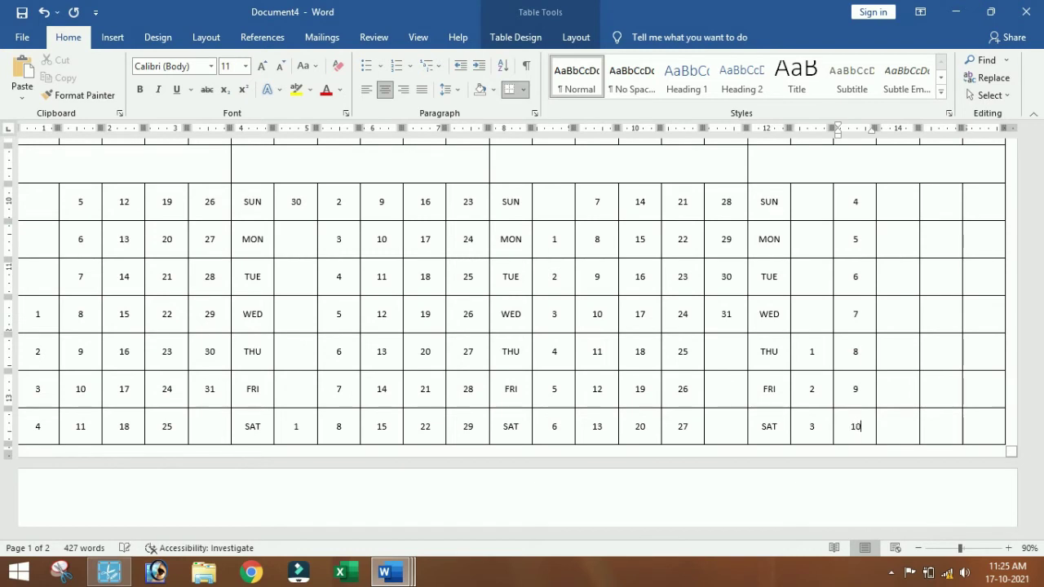
Enter 11 to 17 from SUN to SAT down the third date column of the third month row's fourth block.
left_click(899, 202)
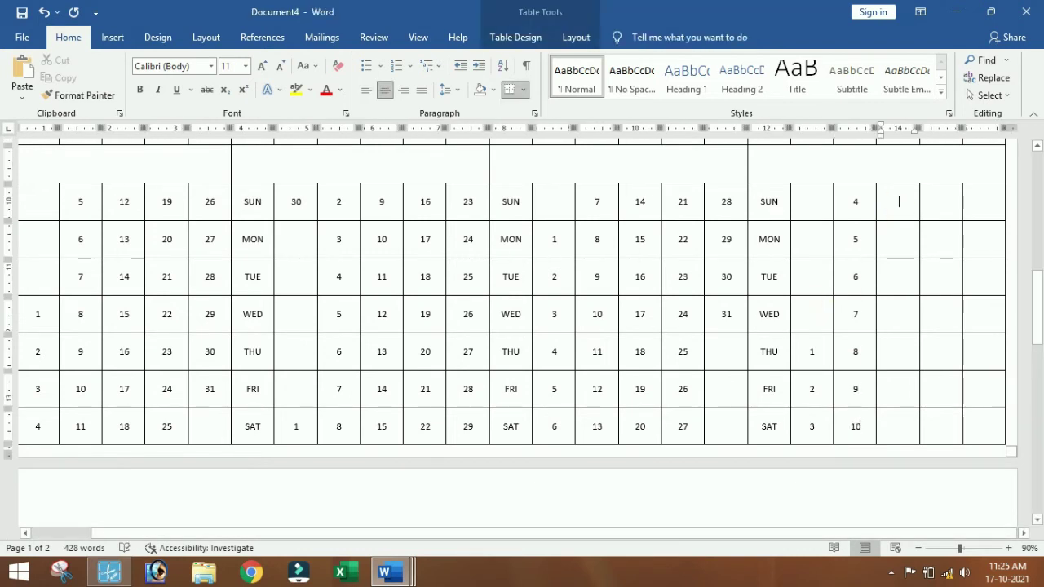
type("11")
type("13")
key("Down")
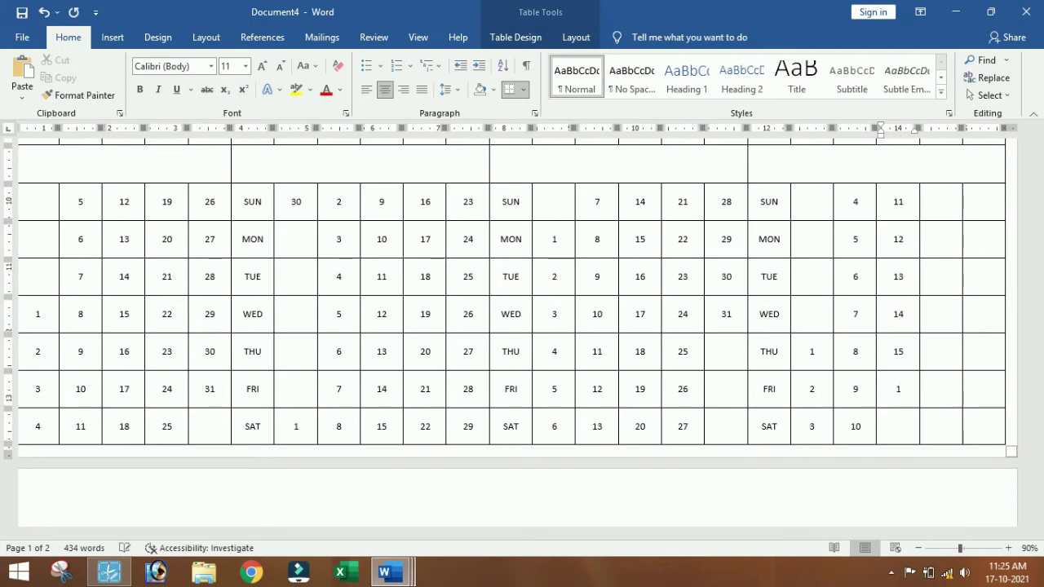
type("17")
key("Down")
type("1")
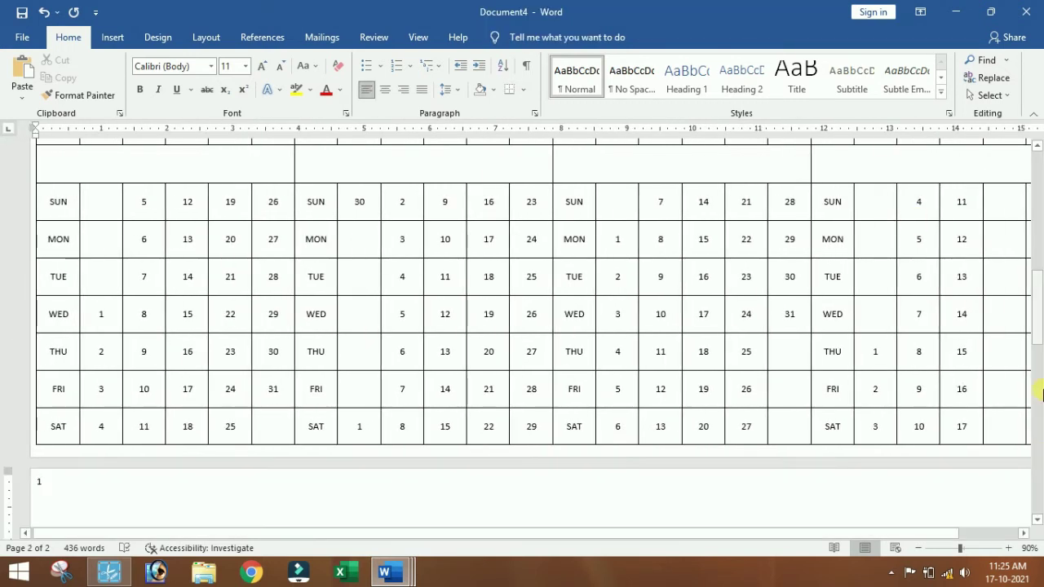
key("BackSpace")
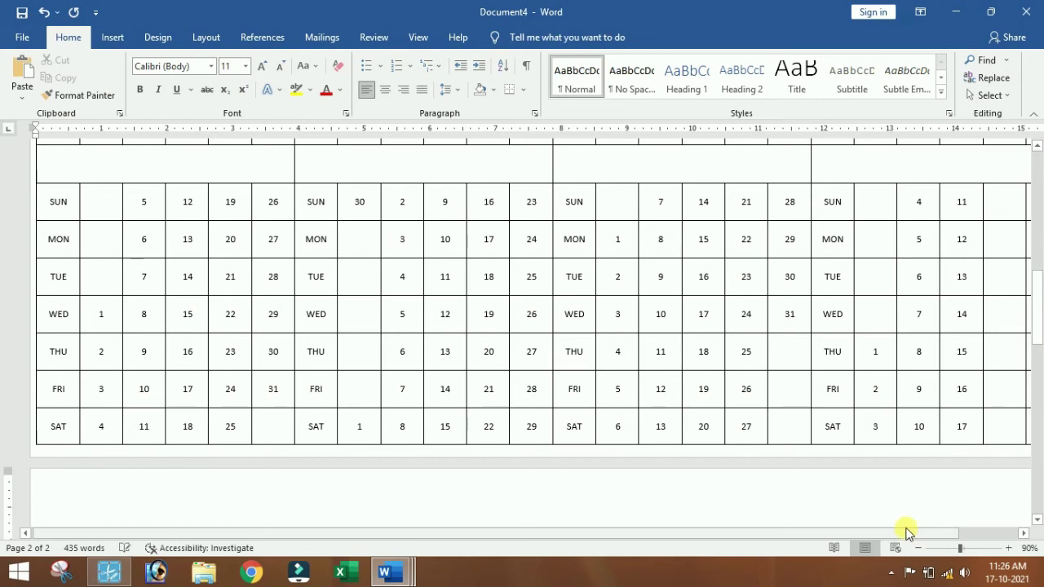
Enter 18 to 24 from SUN to SAT down the fourth date column of the third month row's fourth block.
left_click(974, 530)
left_click(944, 213)
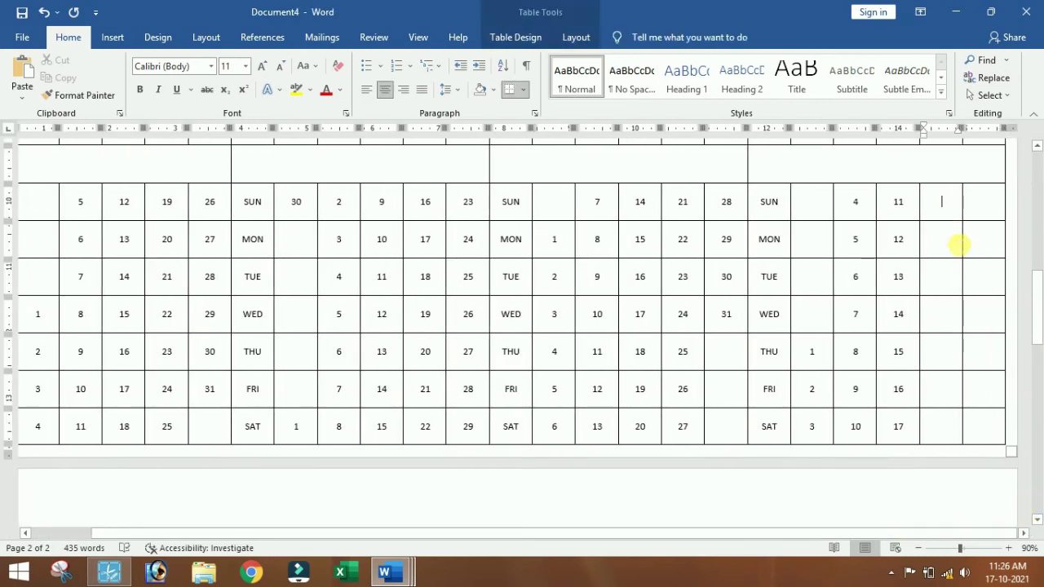
type("18")
key("Down")
type("21")
key("Down")
type("24")
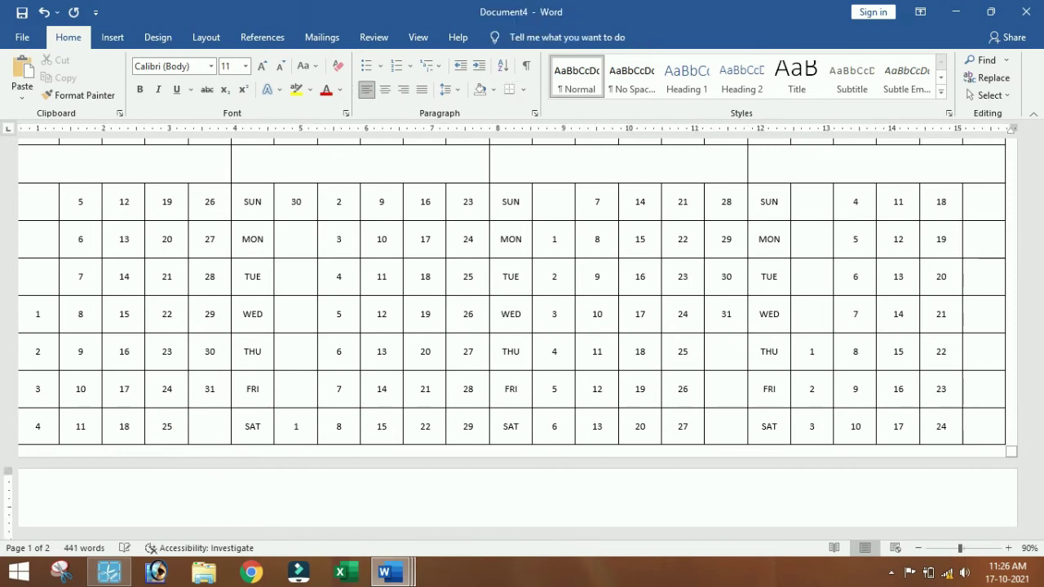
Enter 25 to 30 from SUN to FRI down the fifth date column of the third month row's fourth block.
left_click(989, 210)
type("25")
key("Down")
type("2")
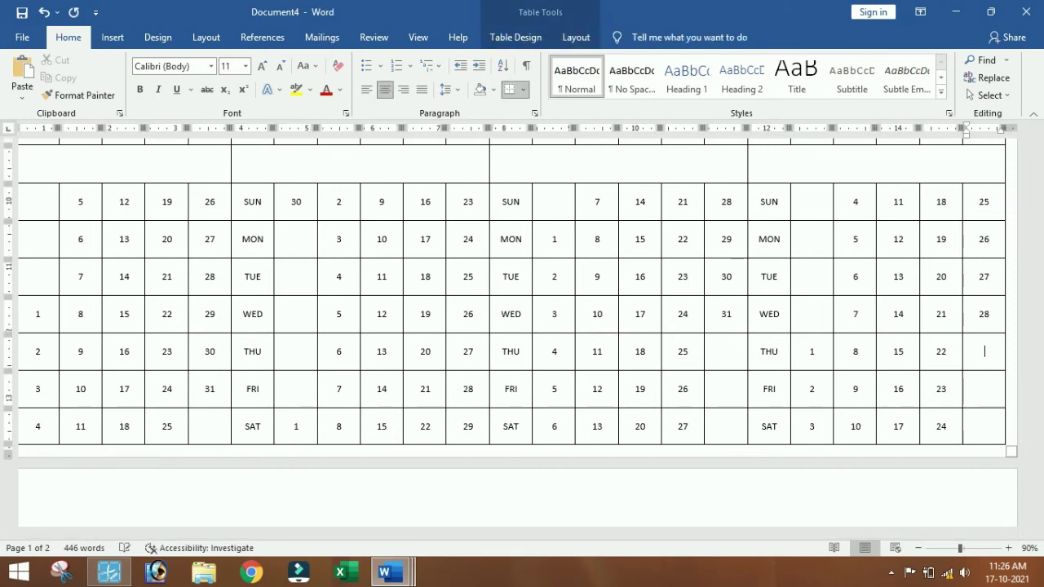
type("29")
key("Down")
key("BackSpace")
Enter the heading JANUARY 2022 in the merged cell above the first month block.
scroll(663, 387, "up", 1)
scroll(662, 387, "up", 10)
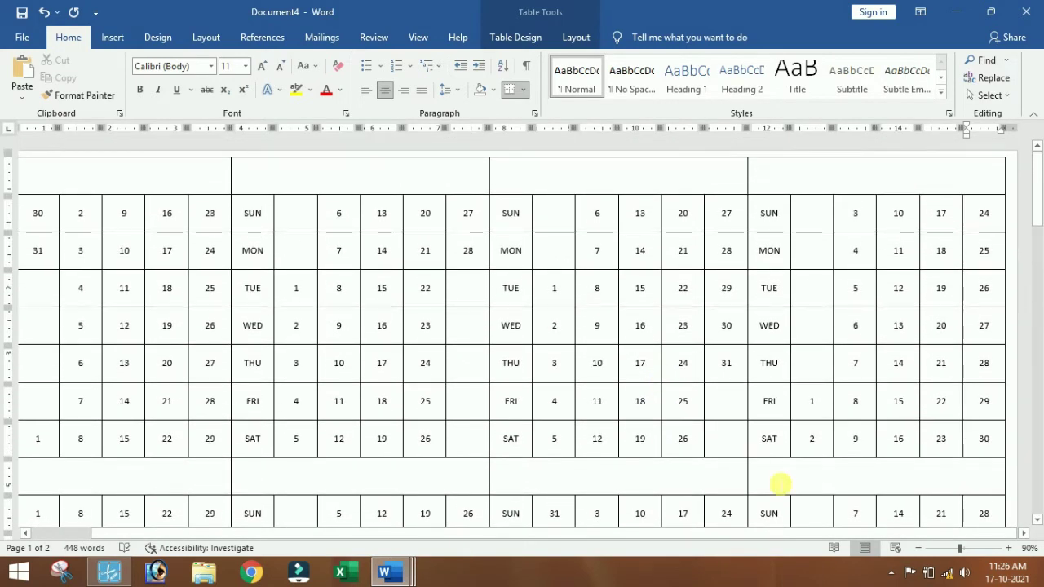
left_click_drag(731, 533, 670, 534)
left_click(144, 177)
type("JA")
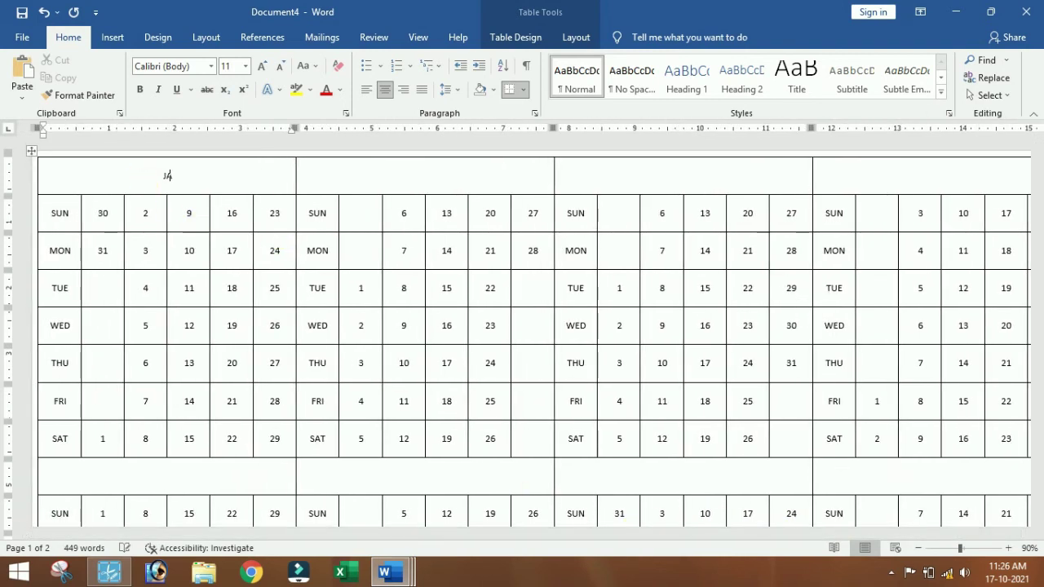
type("NUARY 2022")
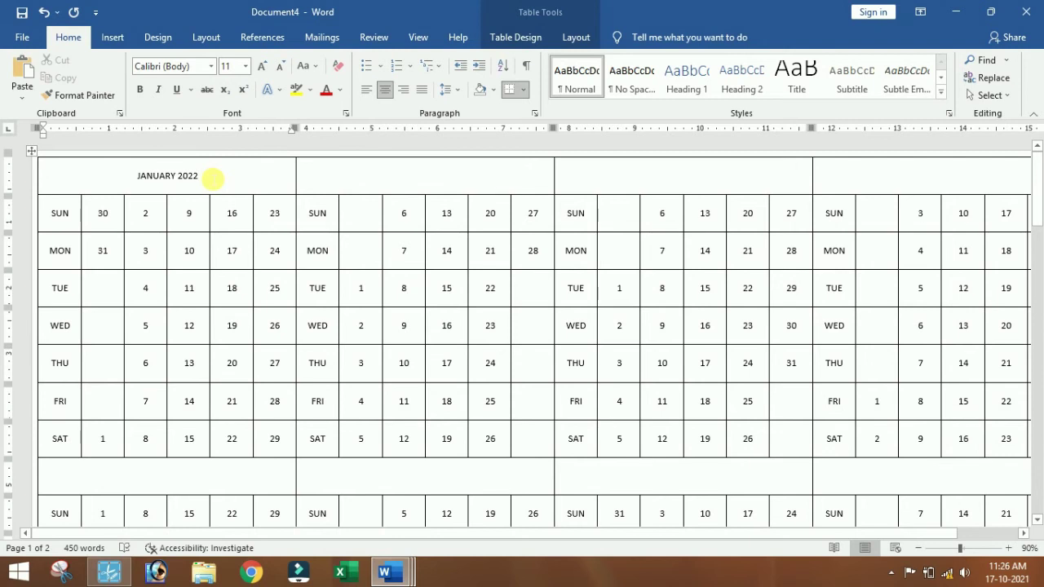
Clear the JANUARY 2022 heading and set the gold text effect for the empty heading cell.
left_click_drag(211, 178, 130, 175)
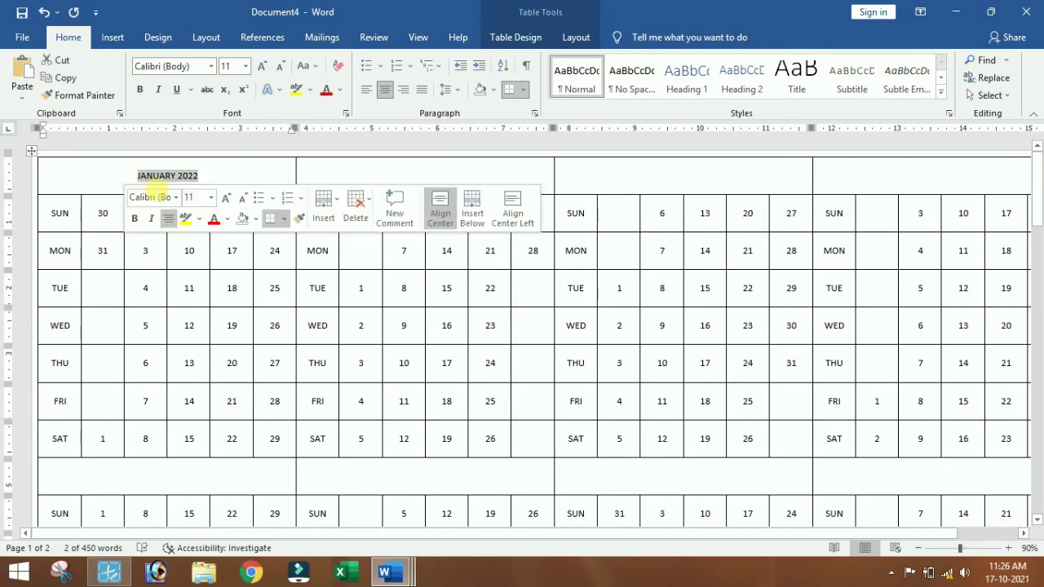
key("Delete")
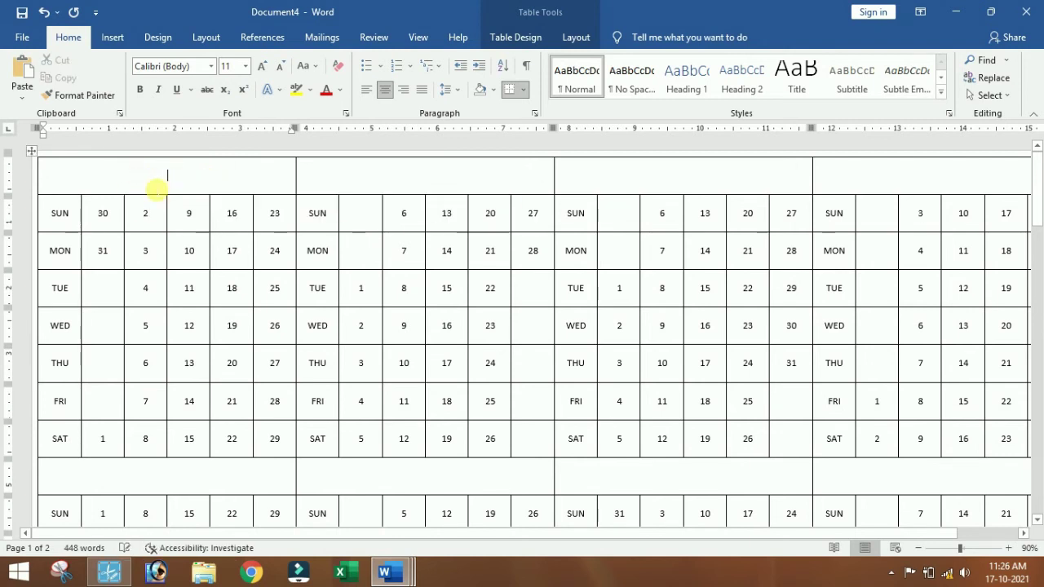
left_click(272, 94)
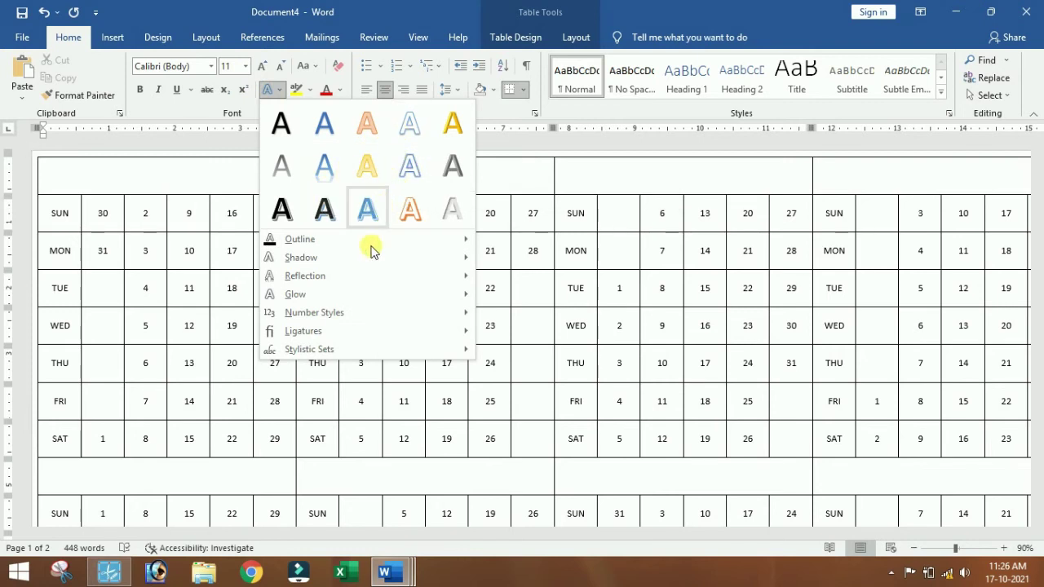
left_click(359, 167)
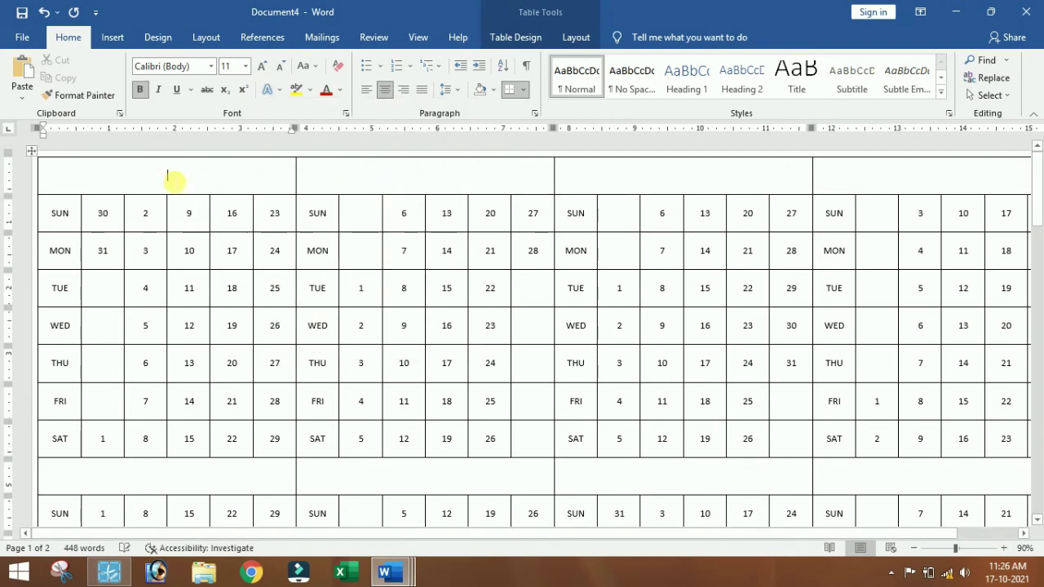
left_click(180, 184)
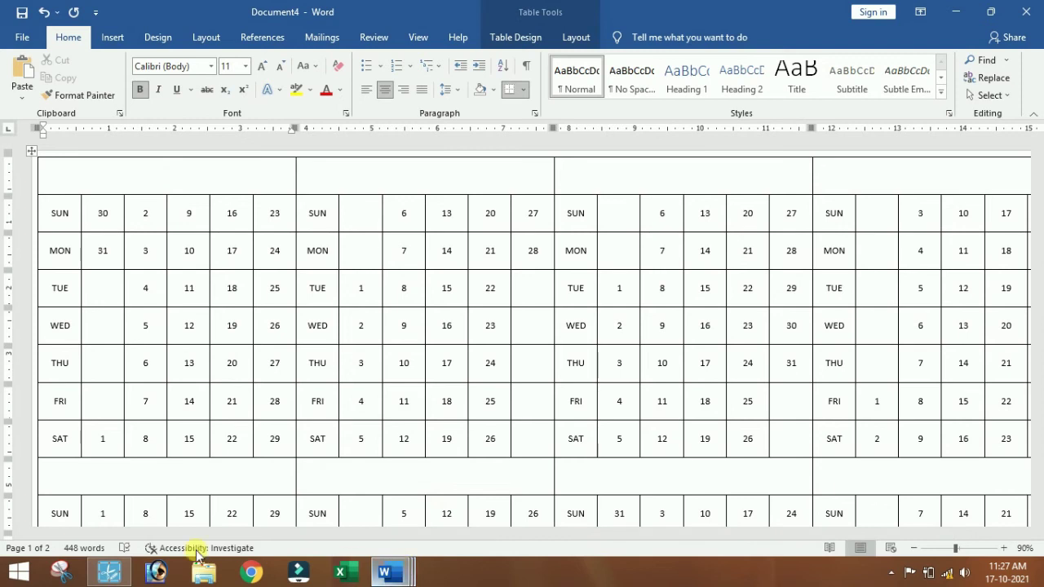
left_click(109, 571)
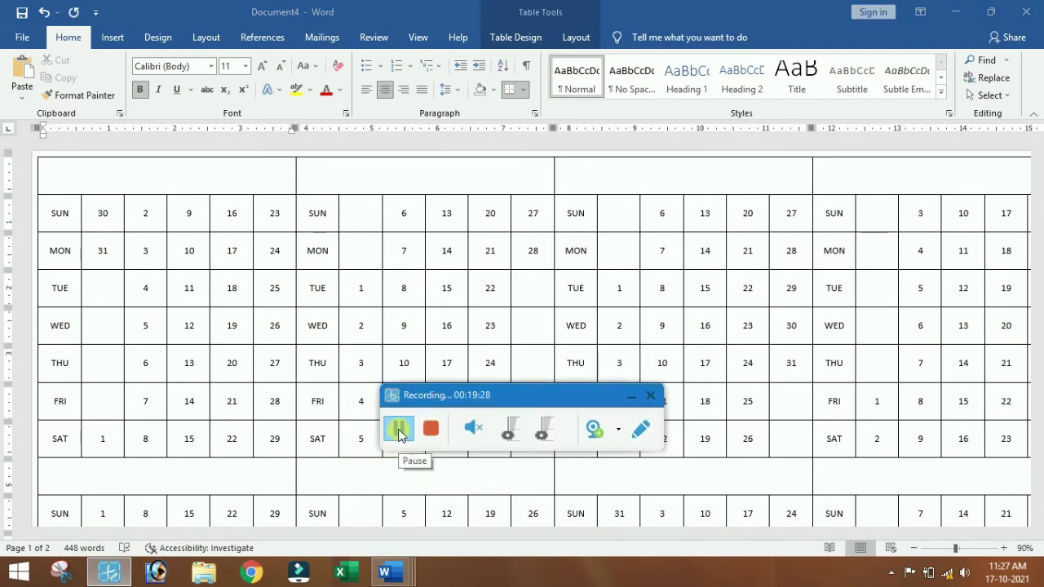
left_click(398, 429)
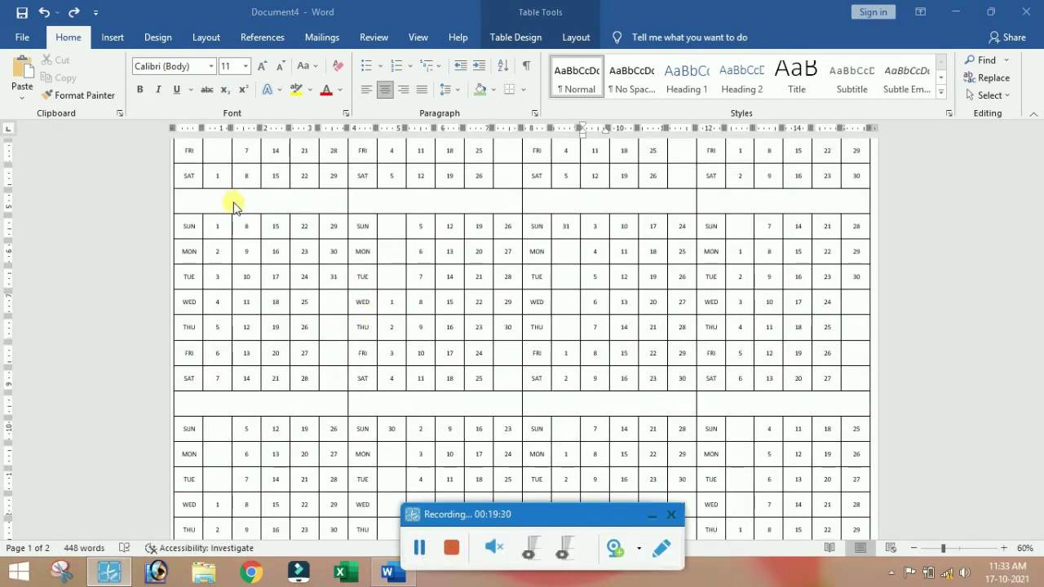
scroll(233, 204, "up", 3)
scroll(235, 204, "up", 1)
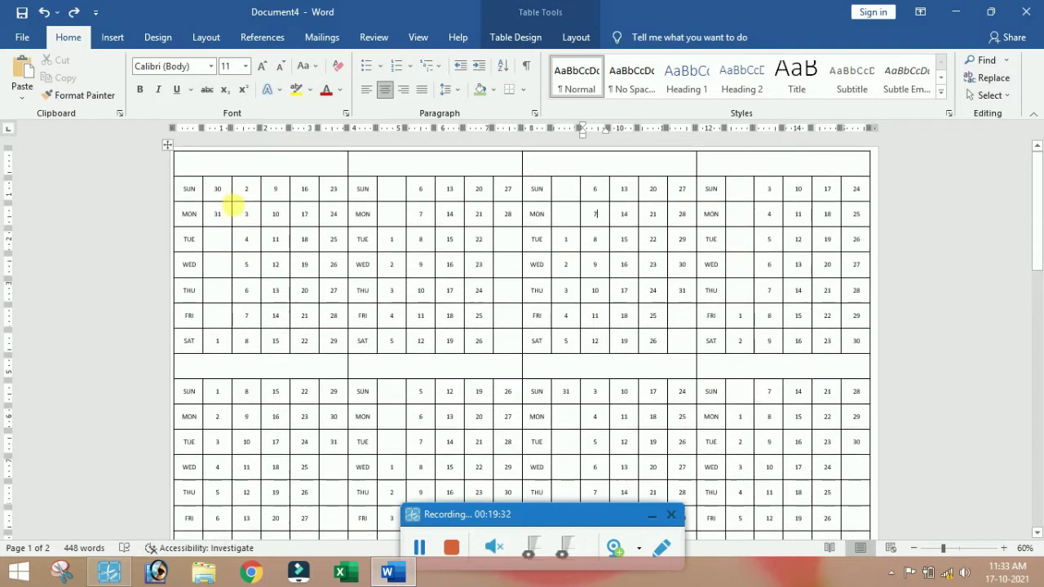
left_click(652, 515)
Enter the heading JANUARY 2022 in the empty merged cell above the first month block.
left_click(210, 172)
scroll(268, 236, "up", 5)
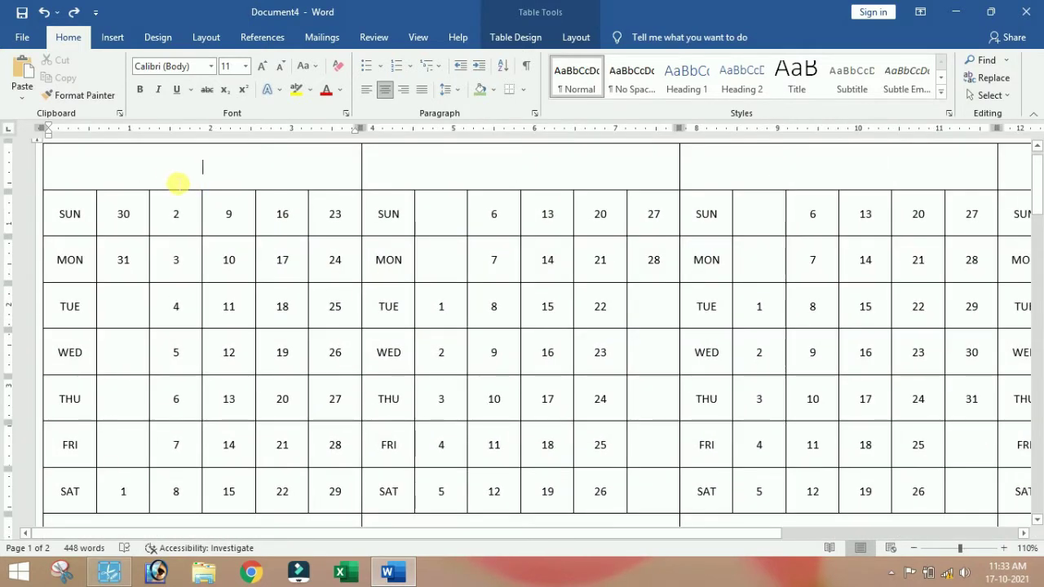
type("JA")
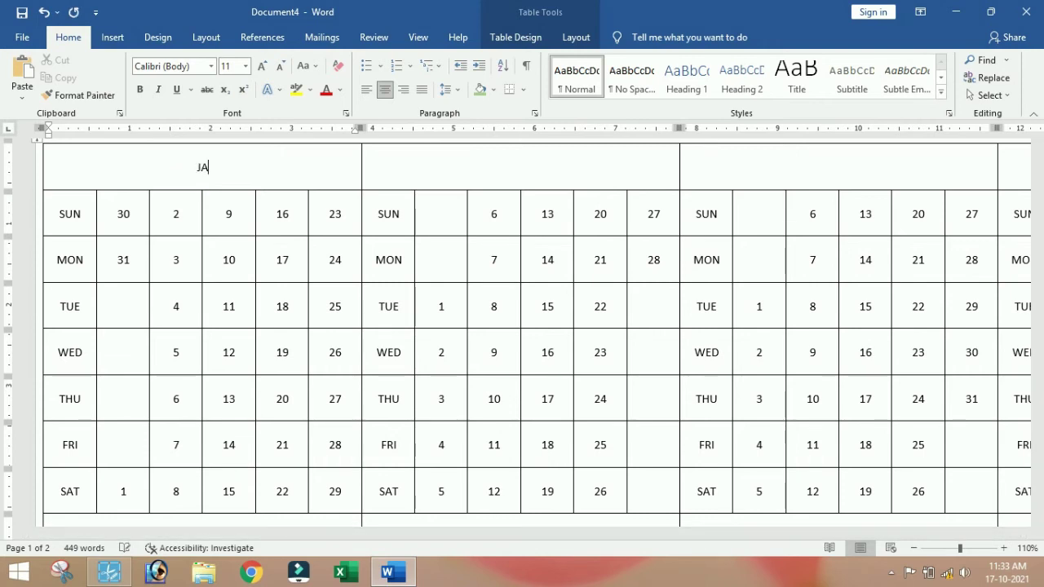
type("NU")
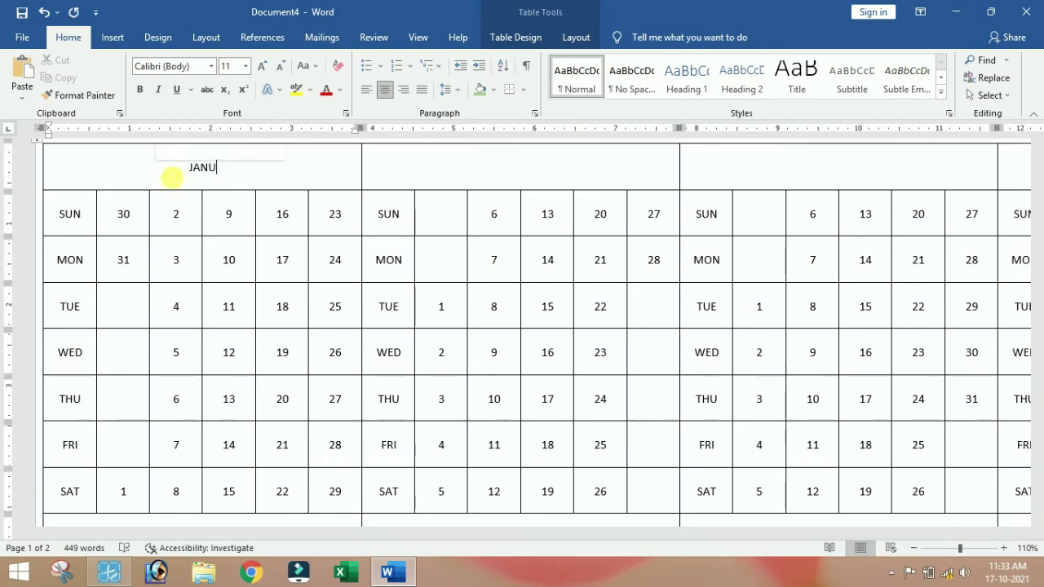
type("ARY 2022")
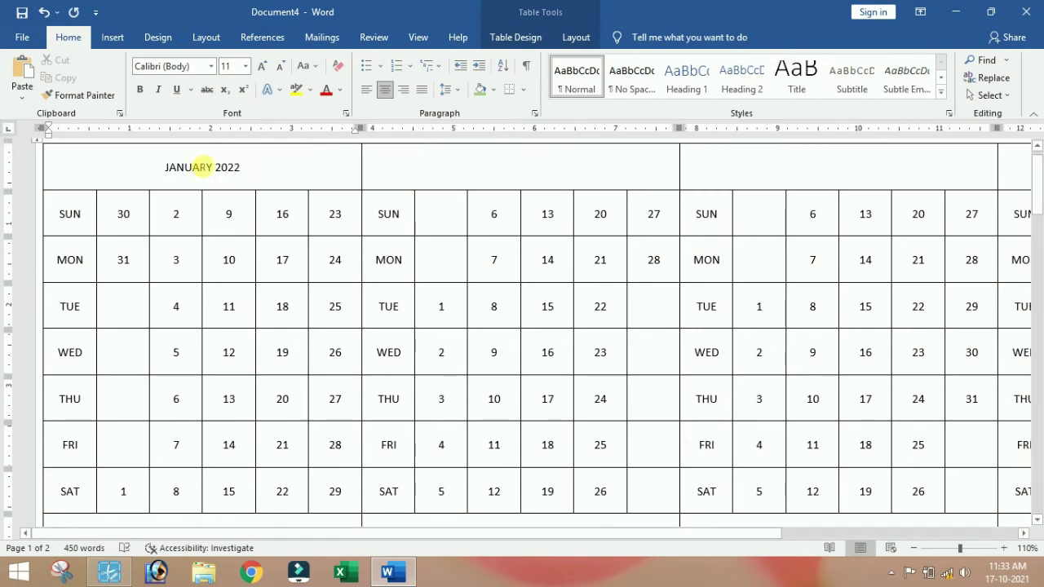
Enter the headings FEBRUARY 2022 and MARCH 2022 above the second and third blocks of the first month row.
left_click(453, 178)
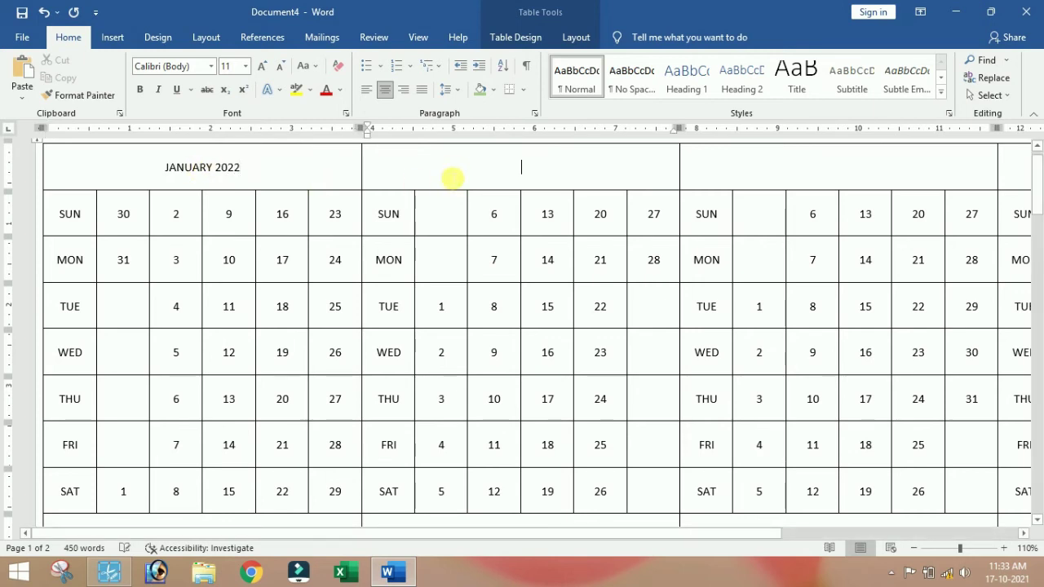
type("FEBRUARY ")
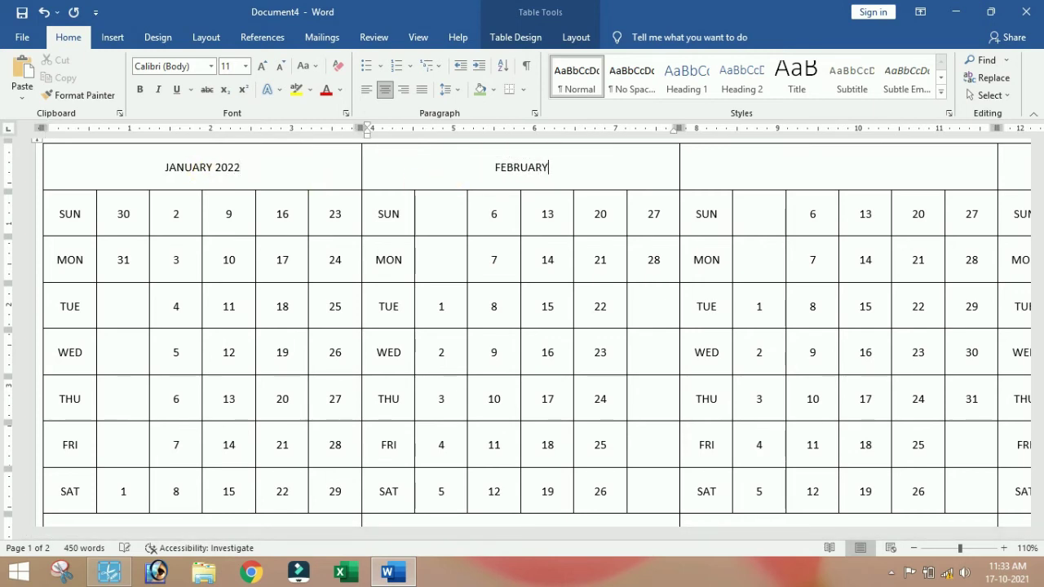
type("2022")
left_click(839, 167)
type("MAR")
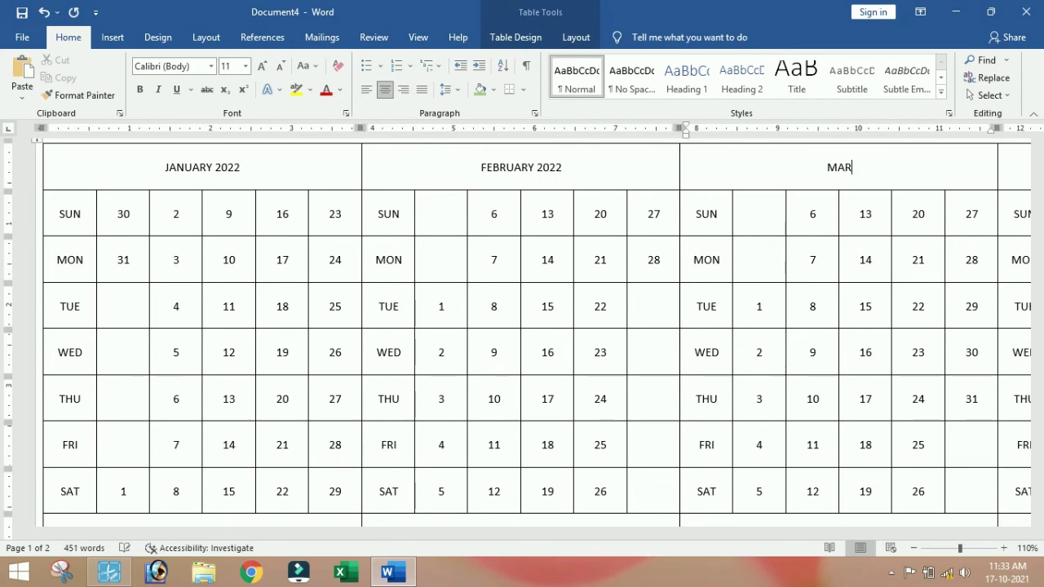
type("CH 2022")
Enter the heading APRIL 2022 above the fourth block of the first month row.
key("Tab")
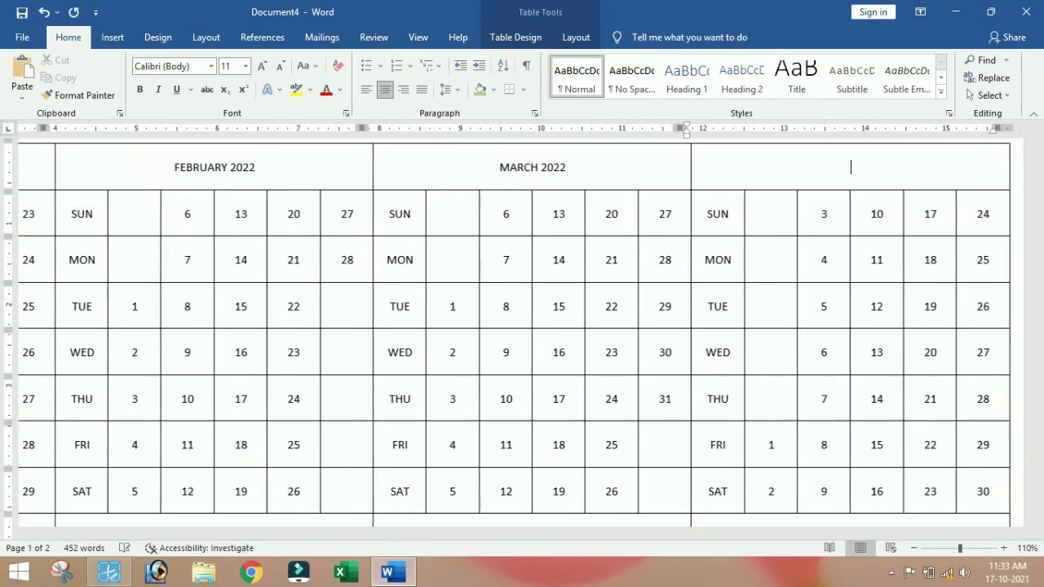
type("APRIL ")
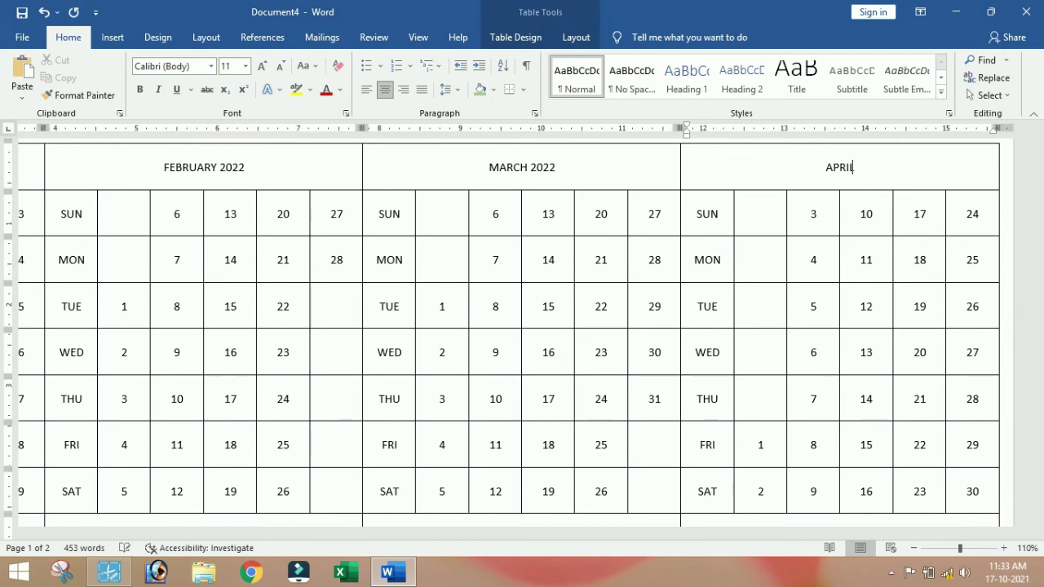
type("2022")
key("Tab")
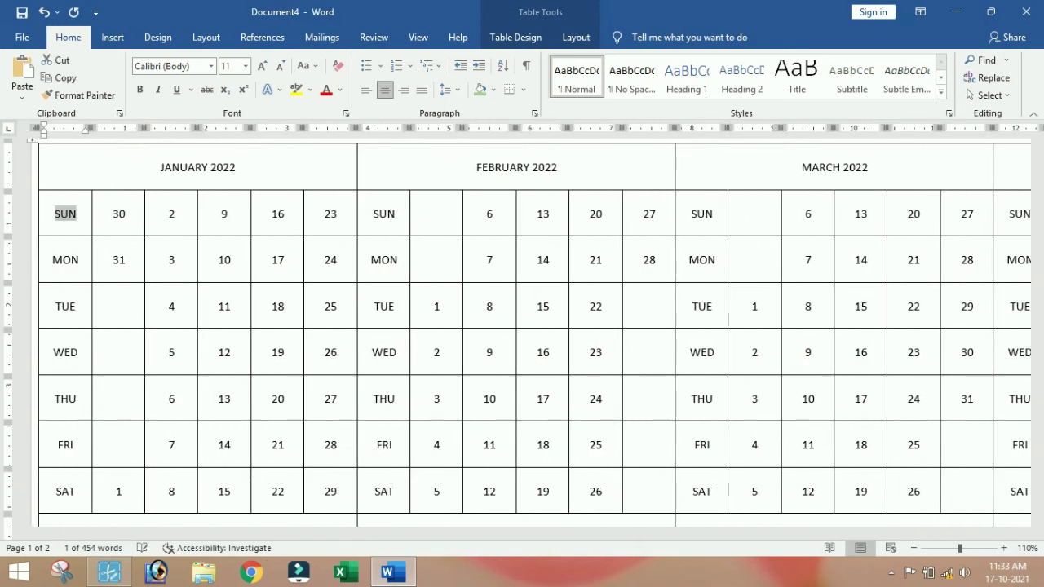
Enter the headings MAY 2022 and JUNE 2022 above the first two blocks of the second month row.
scroll(367, 269, "down", 1)
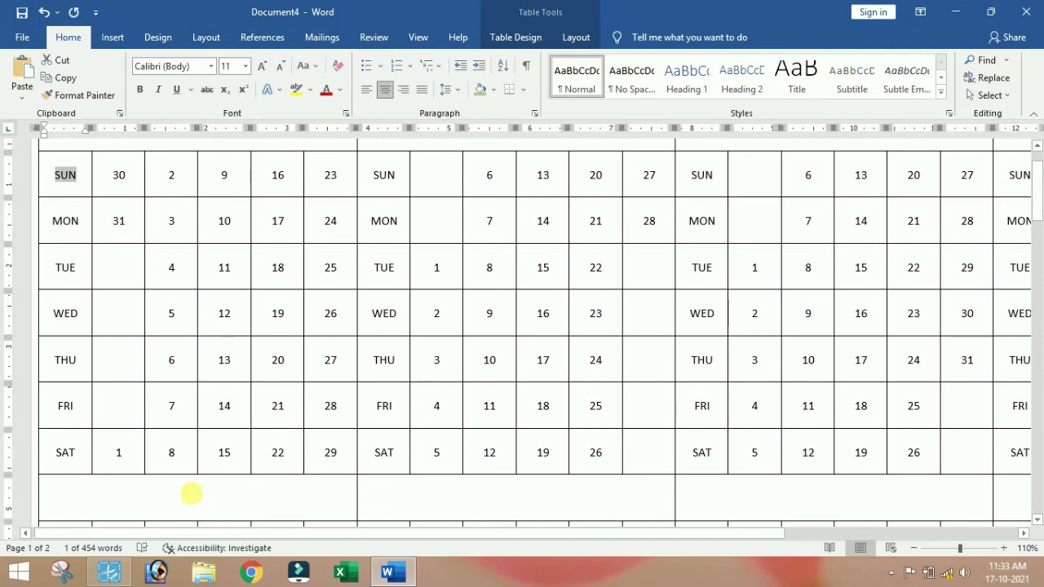
left_click(190, 494)
type("MAY 2022")
key("Tab")
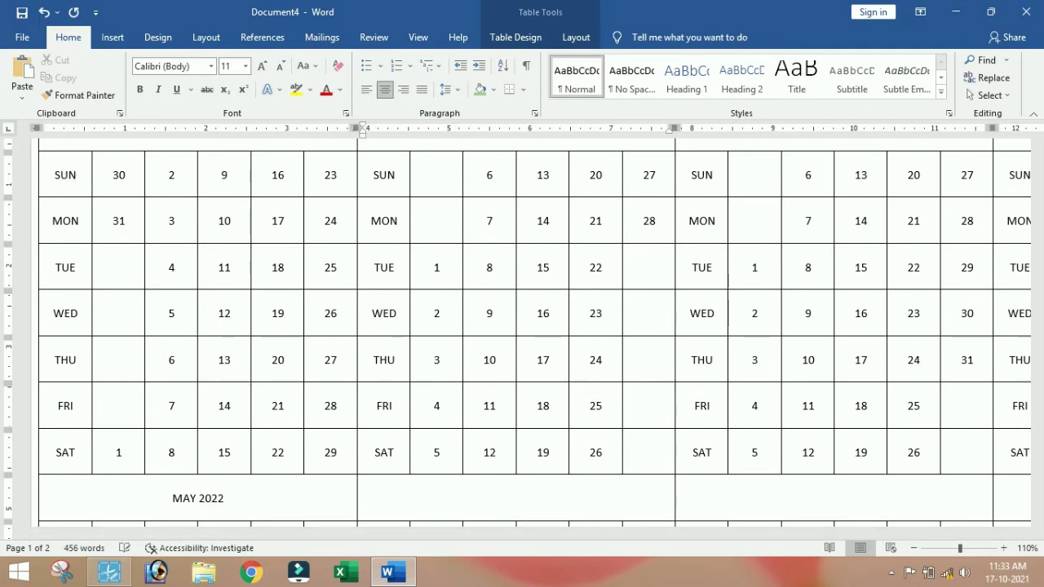
type("JUNE 2022")
Enter the headings JULY 2022 and AUGUST 2022 above the last two blocks of the second month row.
key("Tab")
type("JUL")
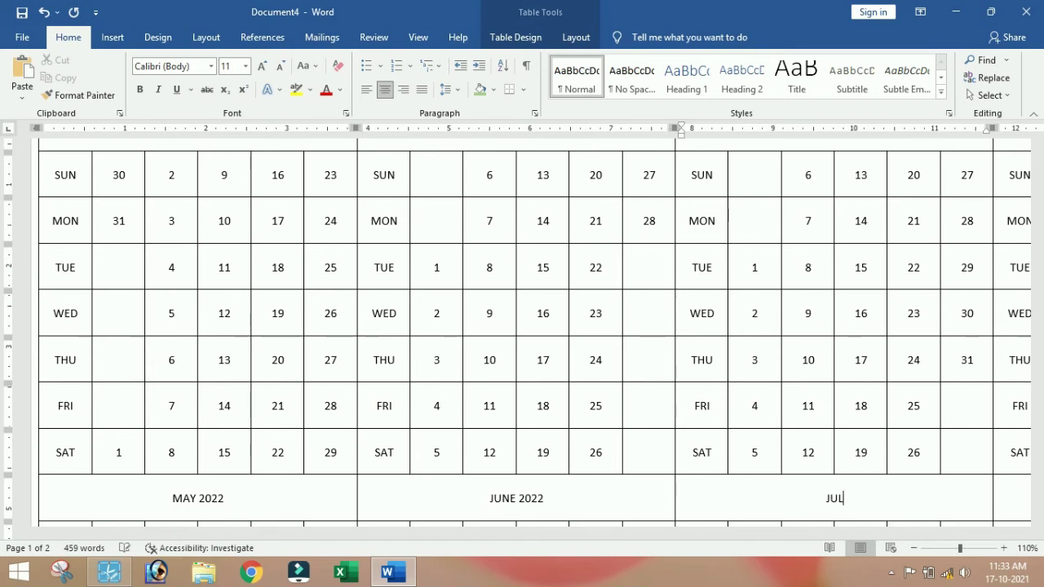
type("Y 2022")
key("Tab")
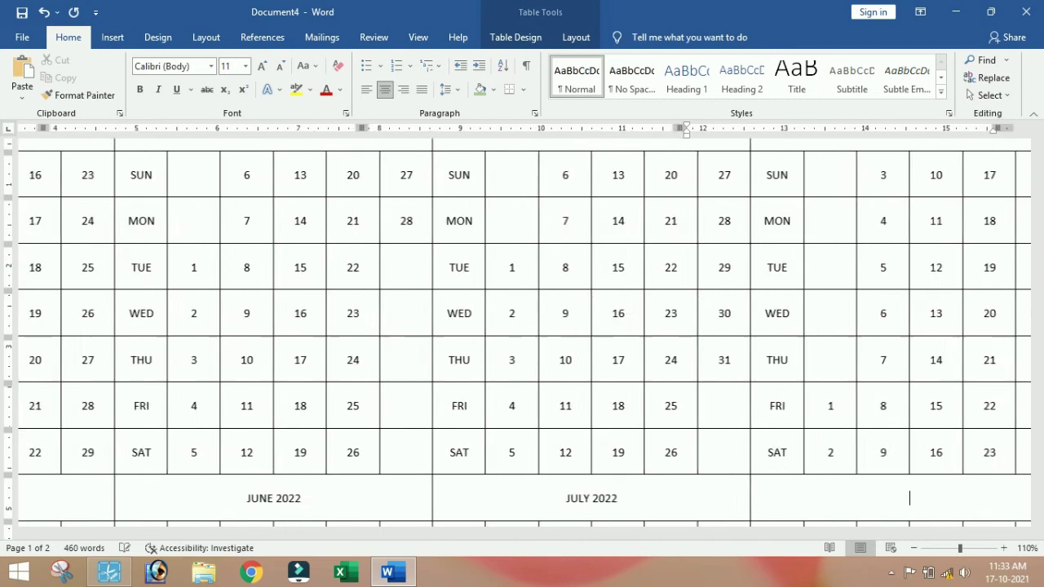
type("AUGU")
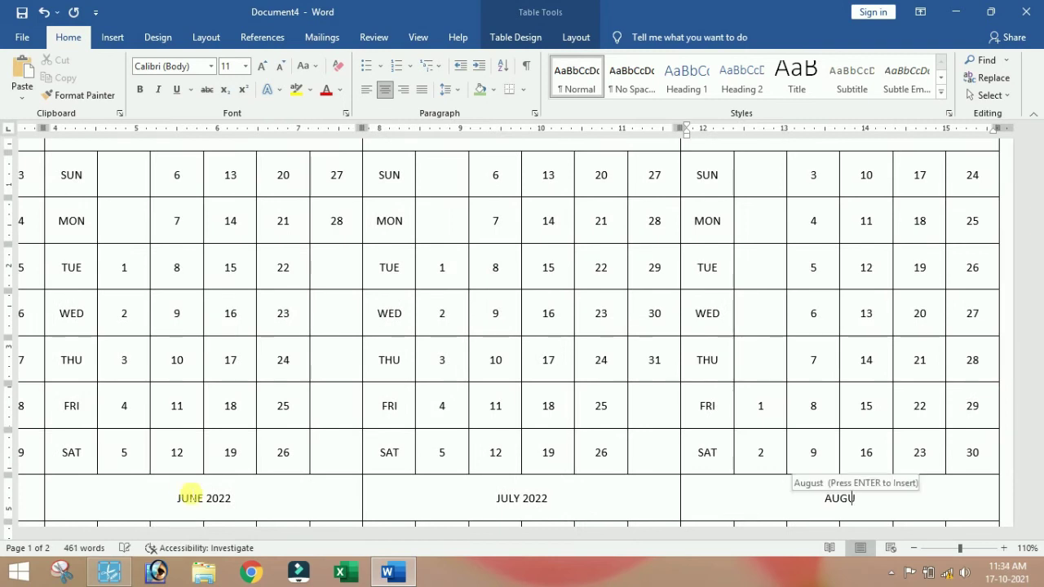
type("ST 2020")
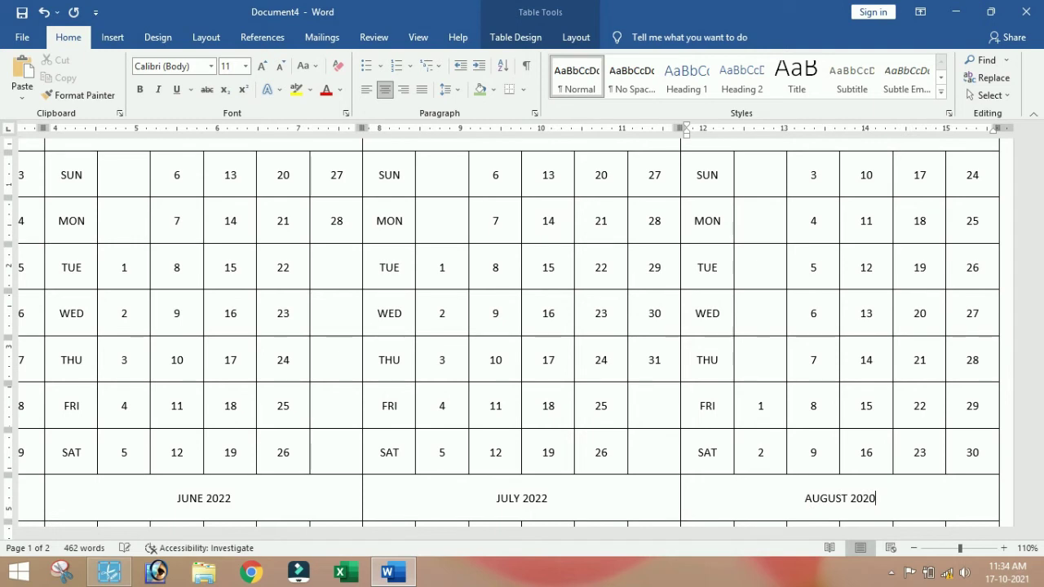
key("BackSpace")
type("2")
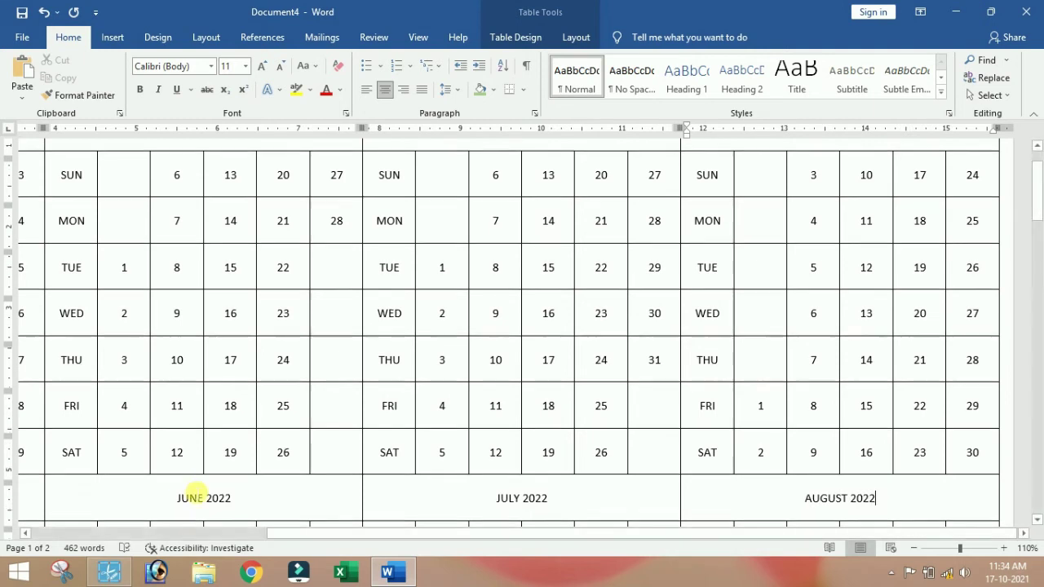
Enter the heading SEPTEMBER 2022 above the first block of the third month row.
scroll(196, 491, "down", 3)
scroll(196, 492, "down", 10)
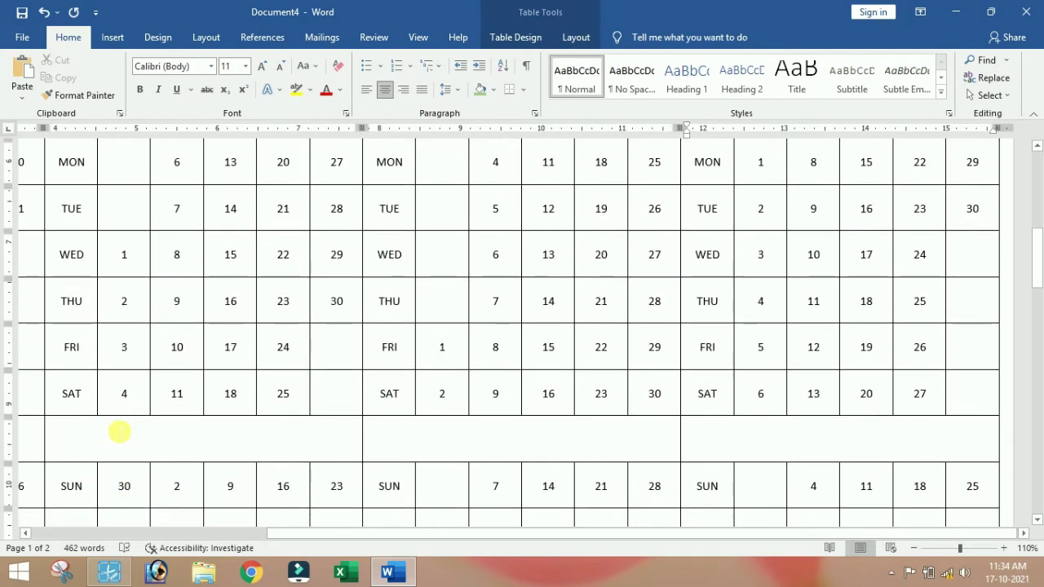
left_click_drag(694, 541, 447, 539)
left_click(207, 457)
type("SE")
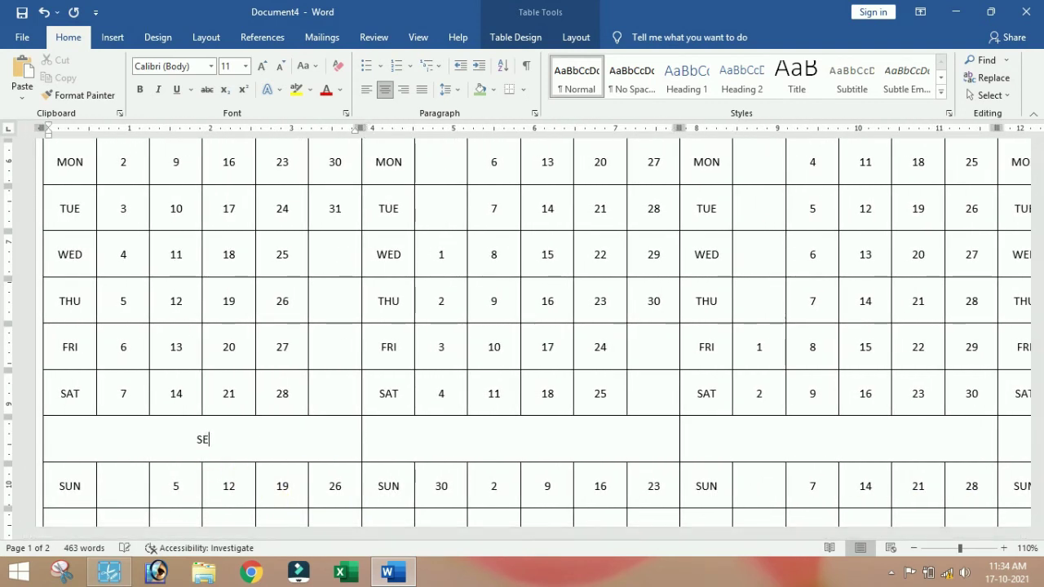
type("PTEMBER ")
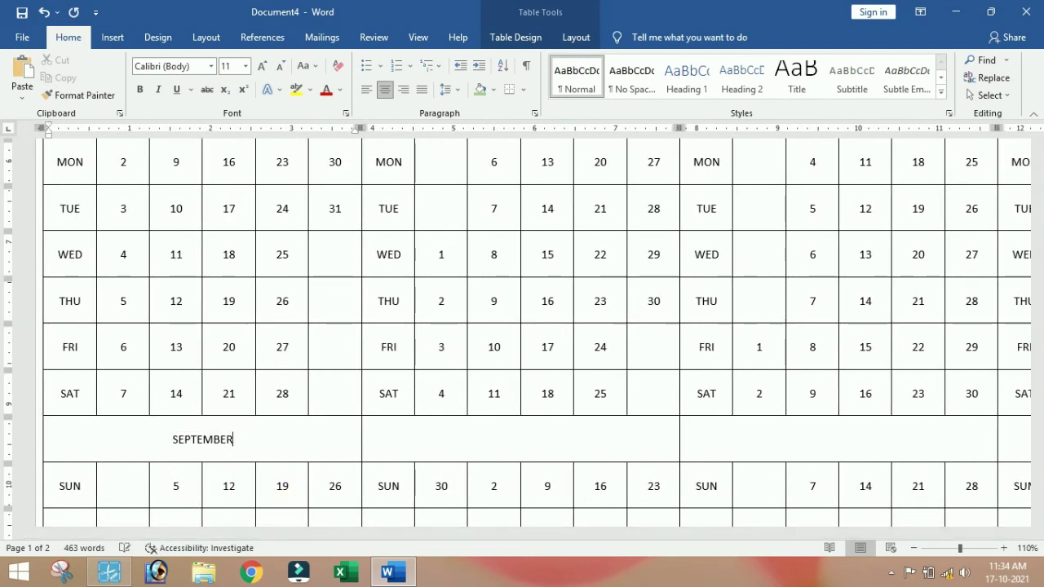
type("2")
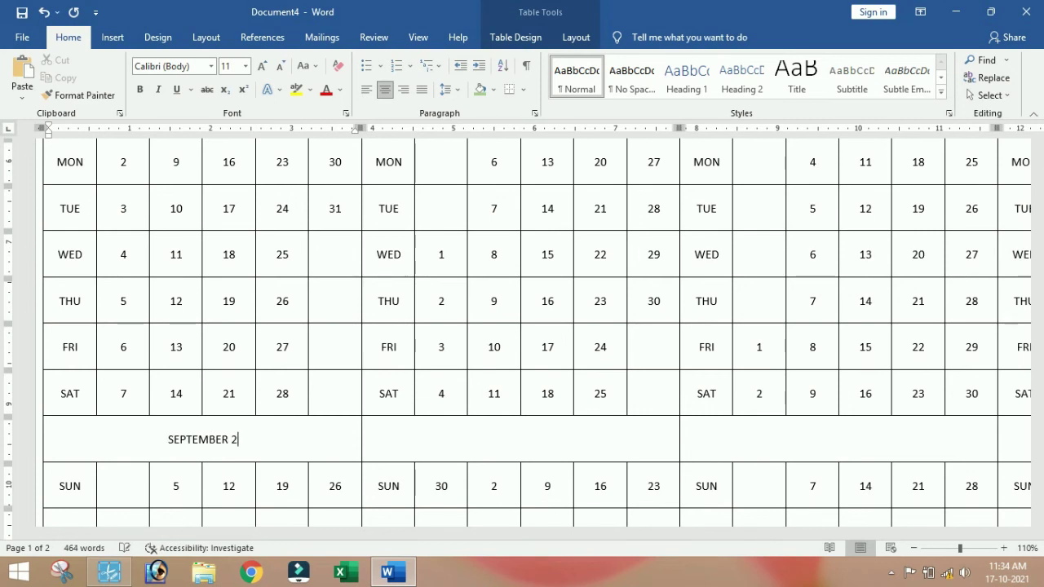
type("022")
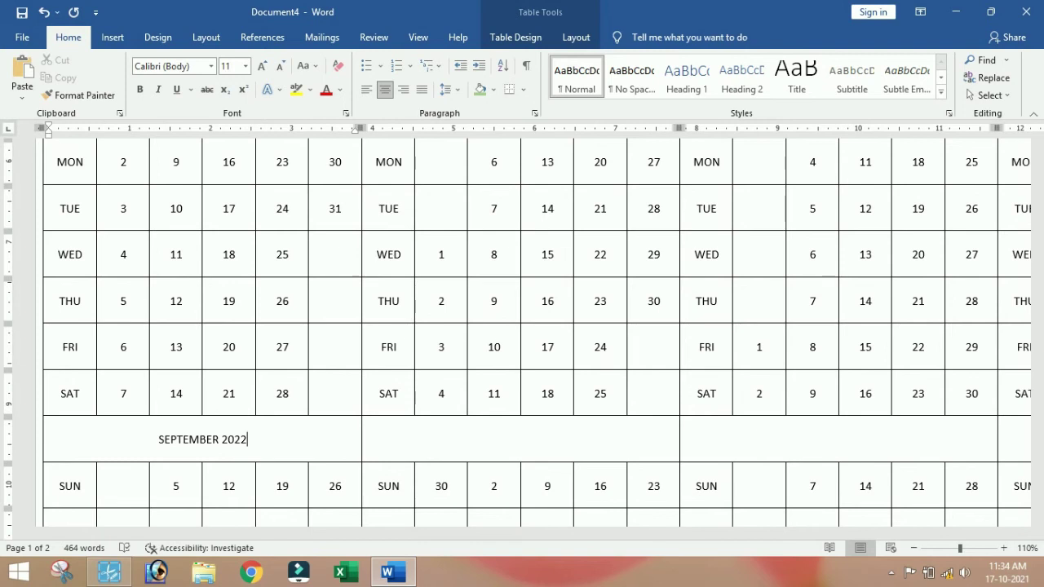
Enter the headings OCTOBER 2022 and NOVEMBER 2022 above the second and third blocks of the third month row.
left_click(521, 439)
type("OCTO")
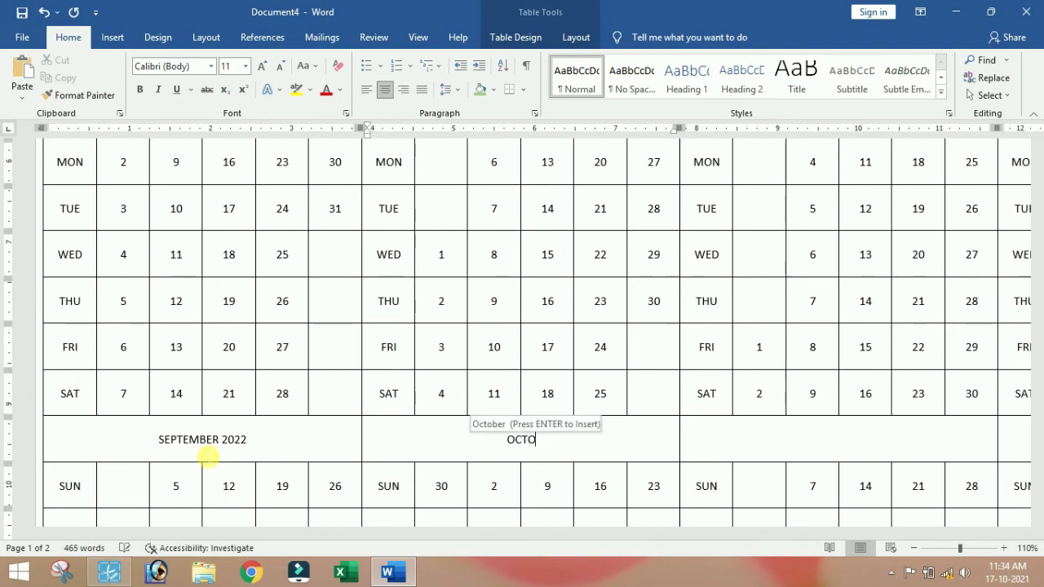
type("BER 2022")
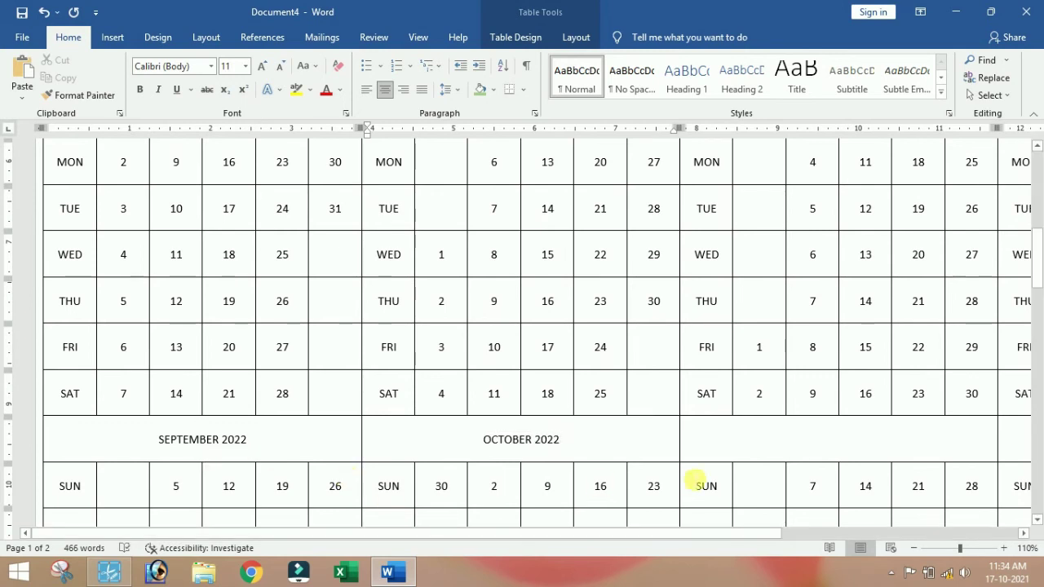
left_click(729, 451)
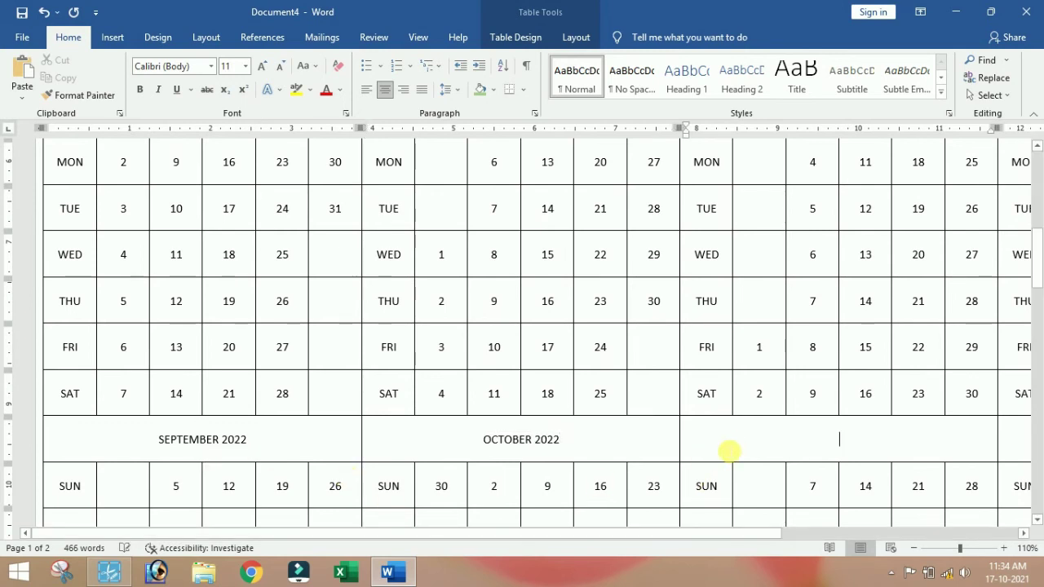
type("NOV")
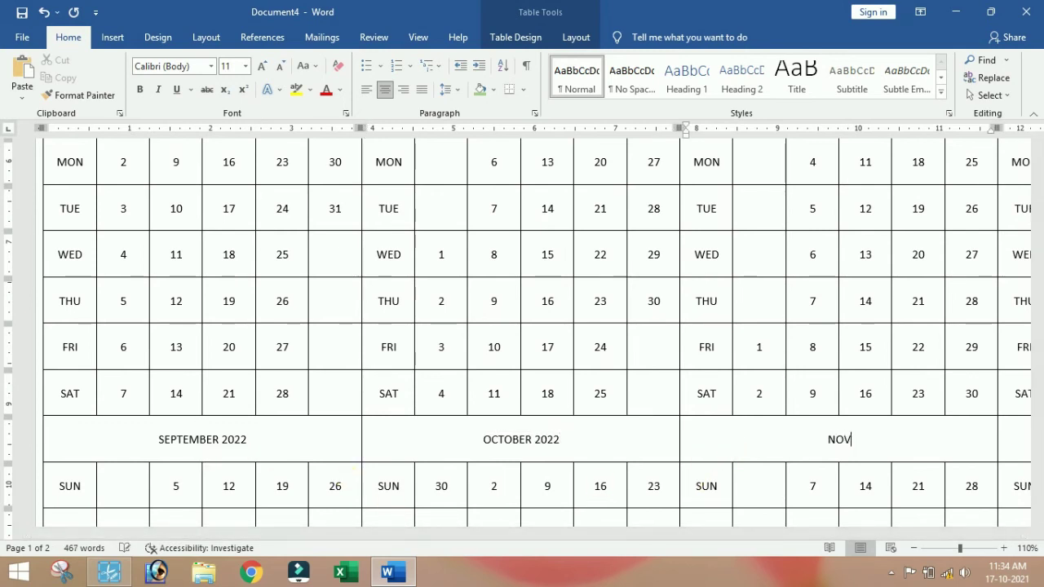
type("EMBER 2022")
Enter the heading DECEMBER 2022 above the fourth block of the third month row.
key("Tab")
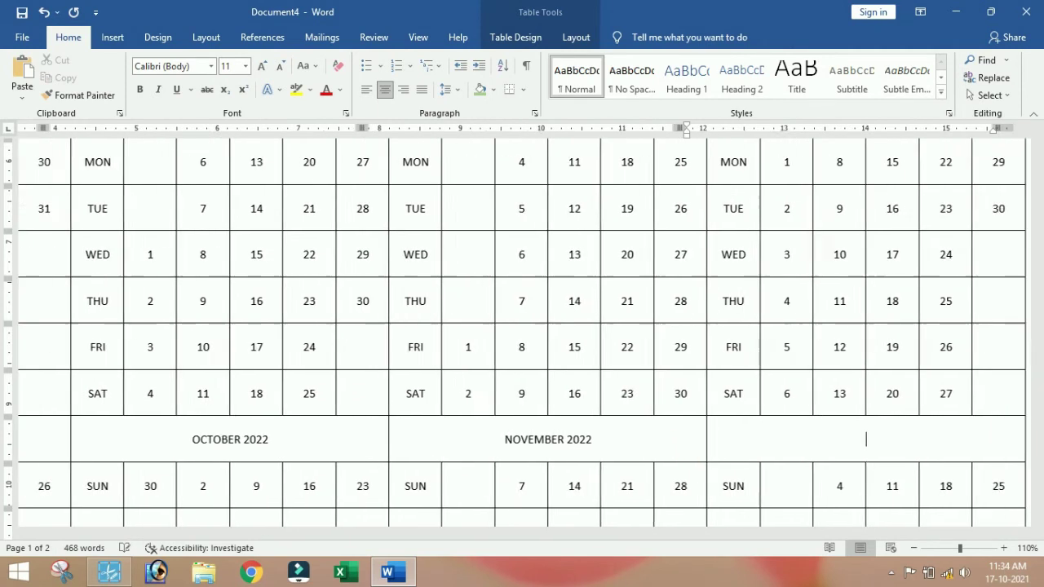
type("DECE")
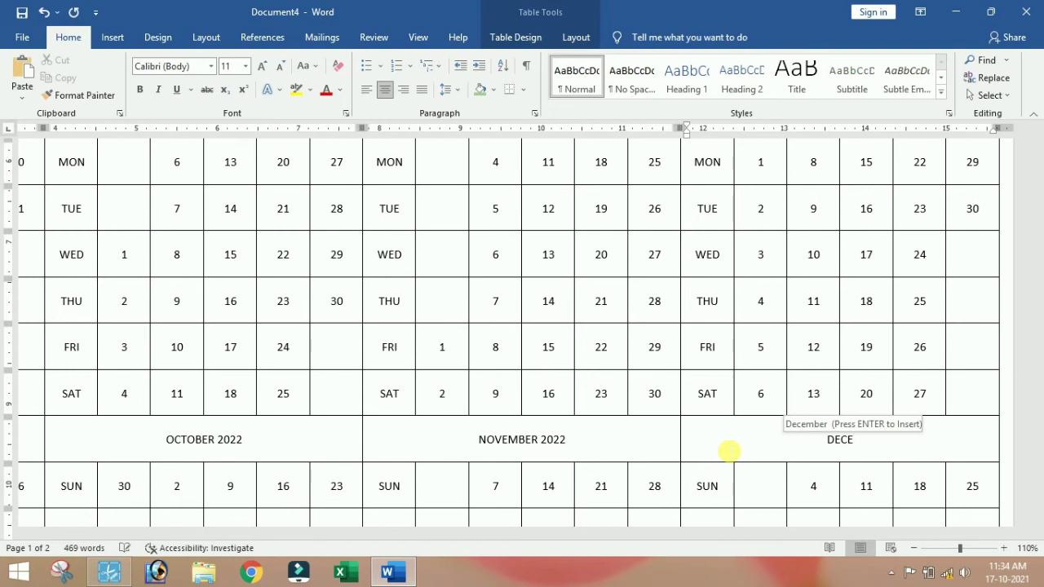
type("MBER 2")
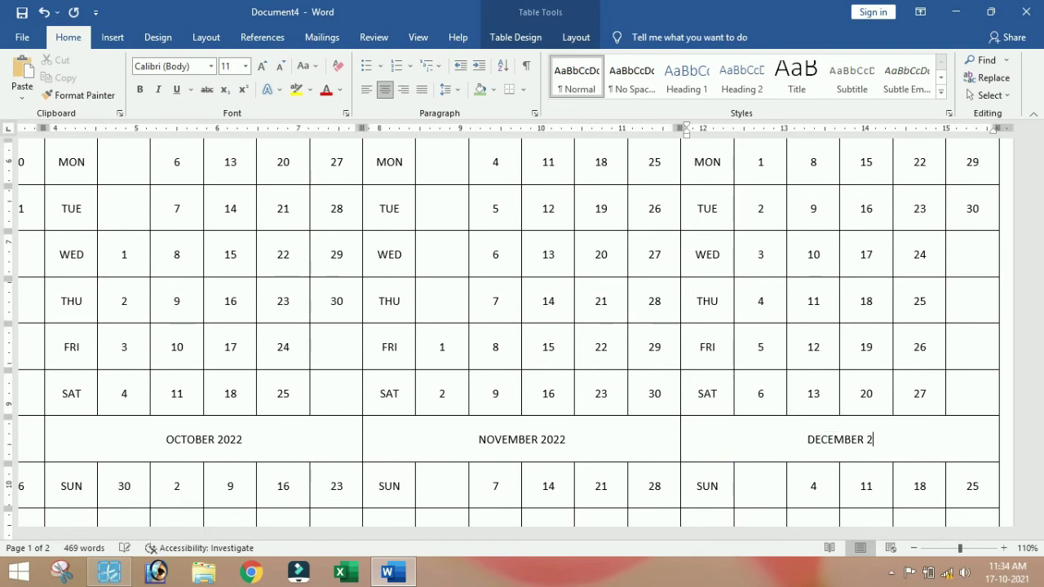
type("022")
Shade the entire calendar table with the light green theme colour Green, Accent 6, Lighter 40%.
left_click_drag(1038, 273, 1038, 331)
left_click_drag(1039, 339, 1007, 314)
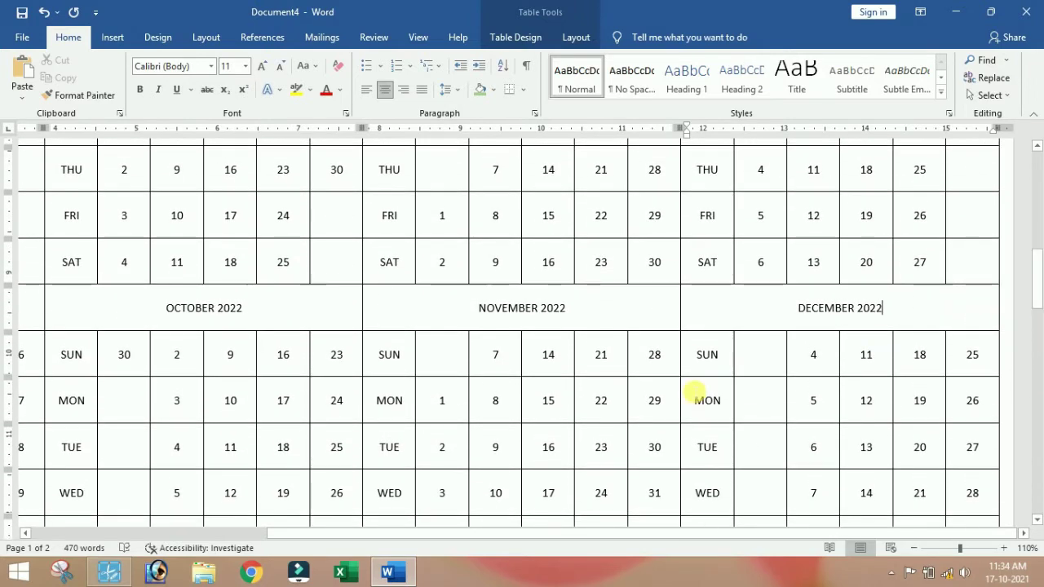
scroll(692, 394, "down", 2, "ctrl")
scroll(692, 395, "up", 6)
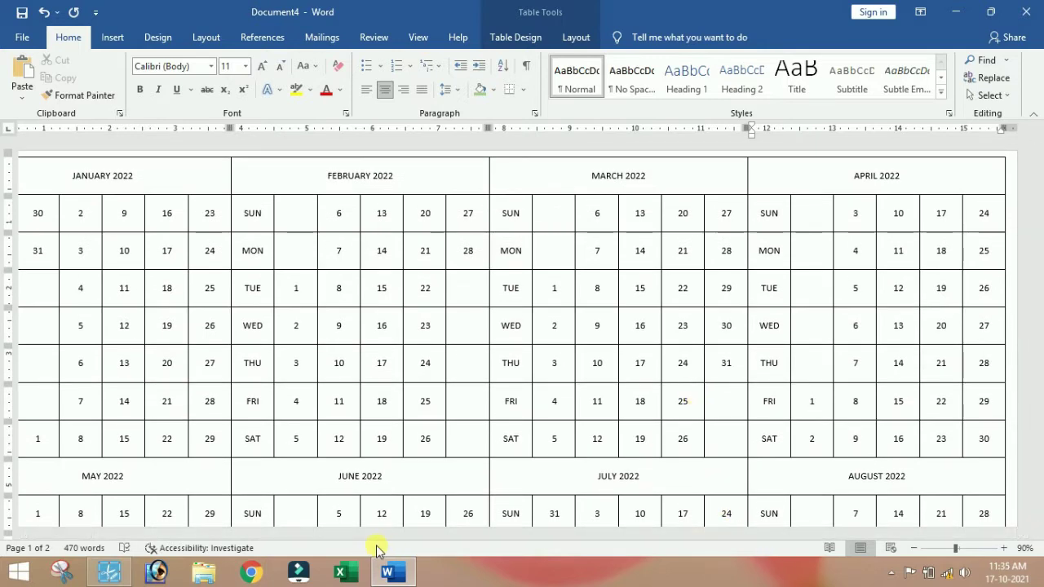
scroll(342, 401, "down", 1, "ctrl")
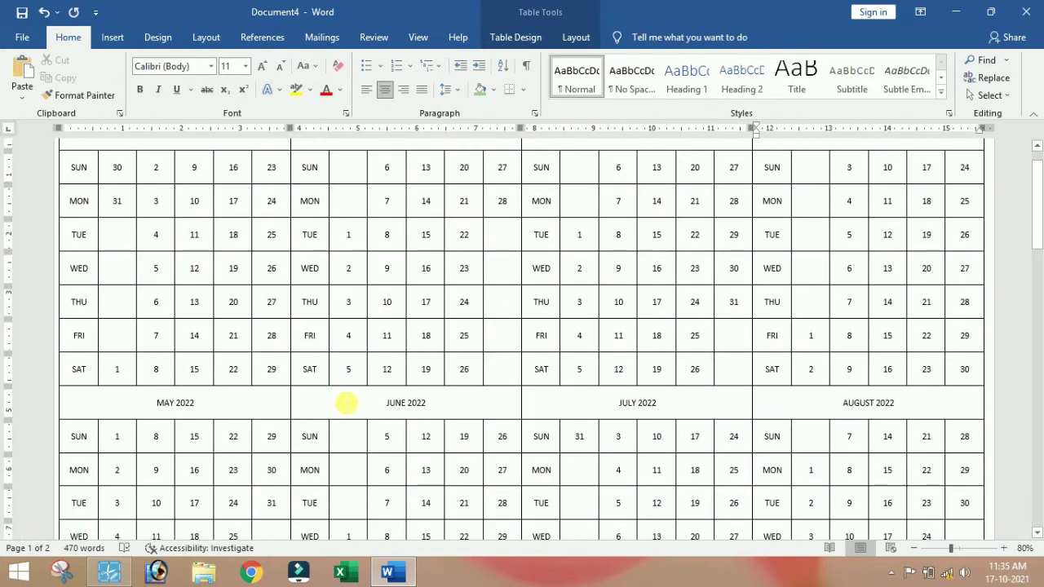
scroll(346, 403, "down", 2, "ctrl")
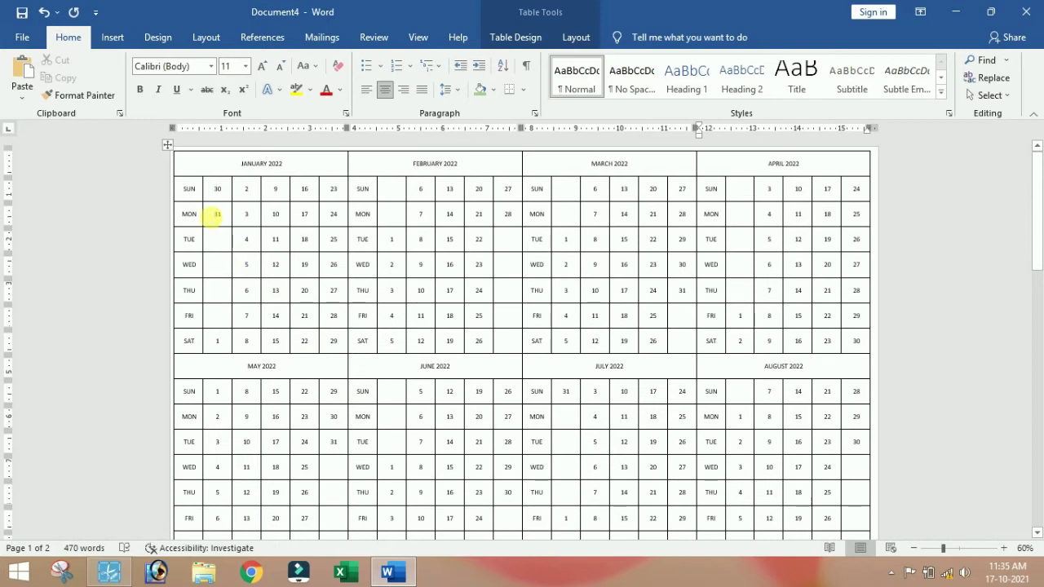
left_click(167, 144)
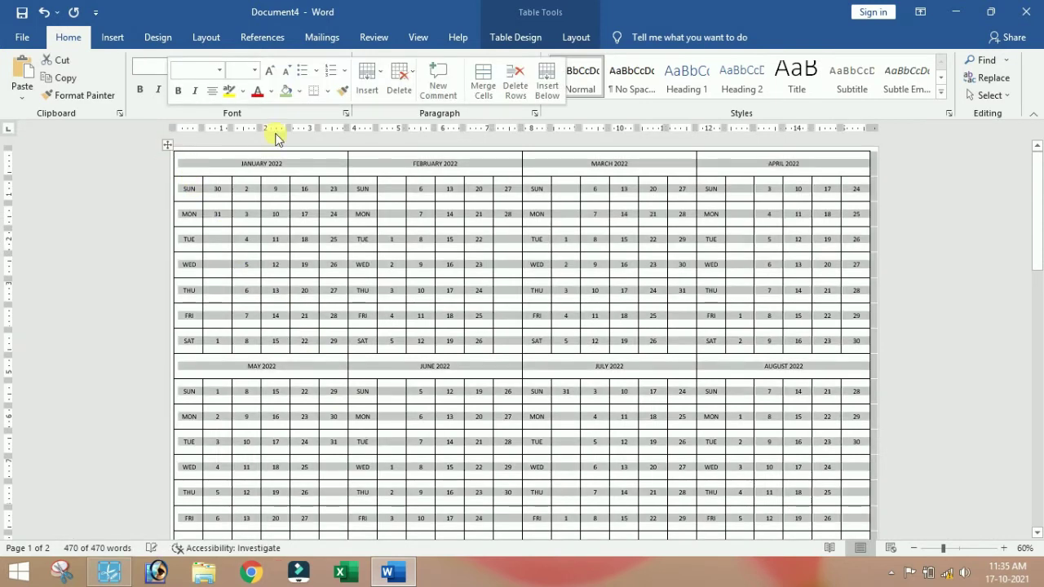
left_click(539, 39)
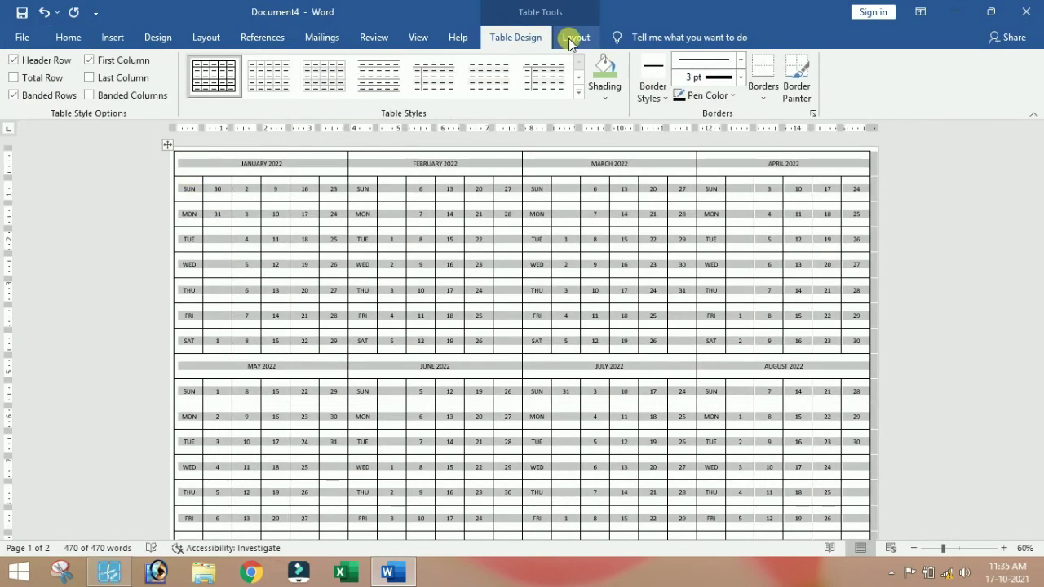
left_click(605, 97)
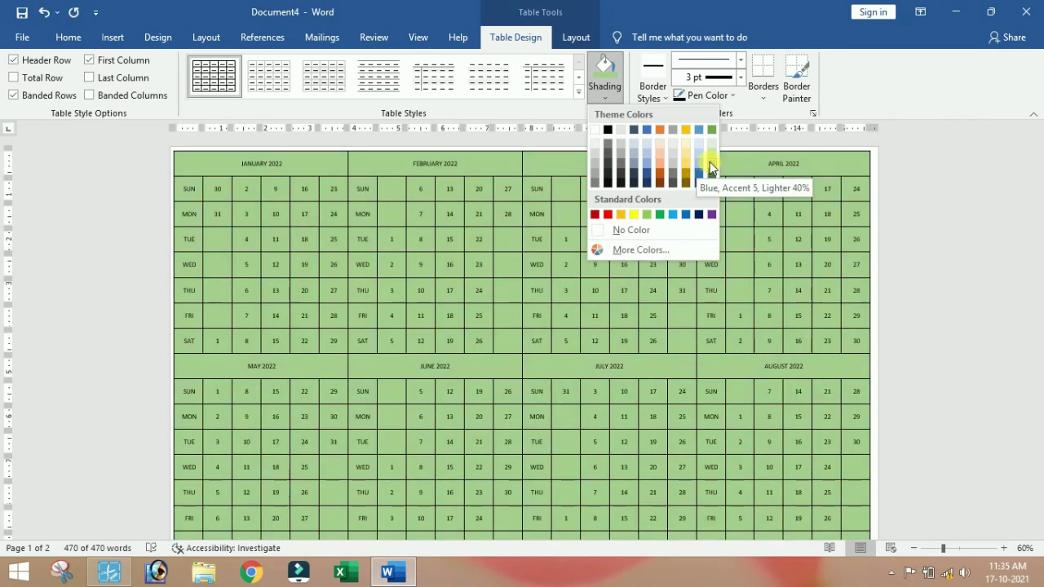
left_click(710, 162)
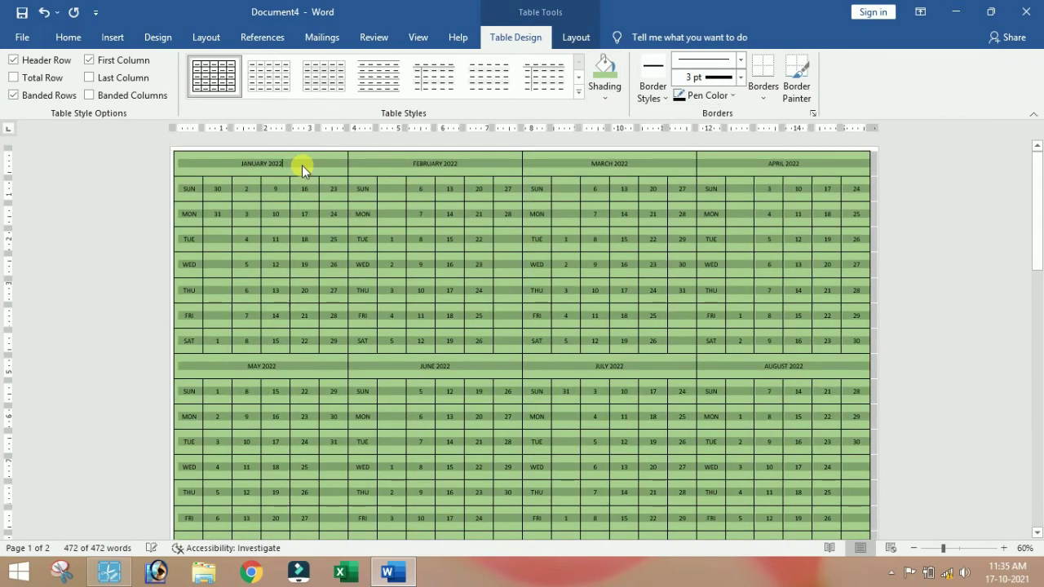
Shade the January to April heading row with the theme colour Blue, Accent 5, Darker 25%.
left_click_drag(221, 167, 758, 165)
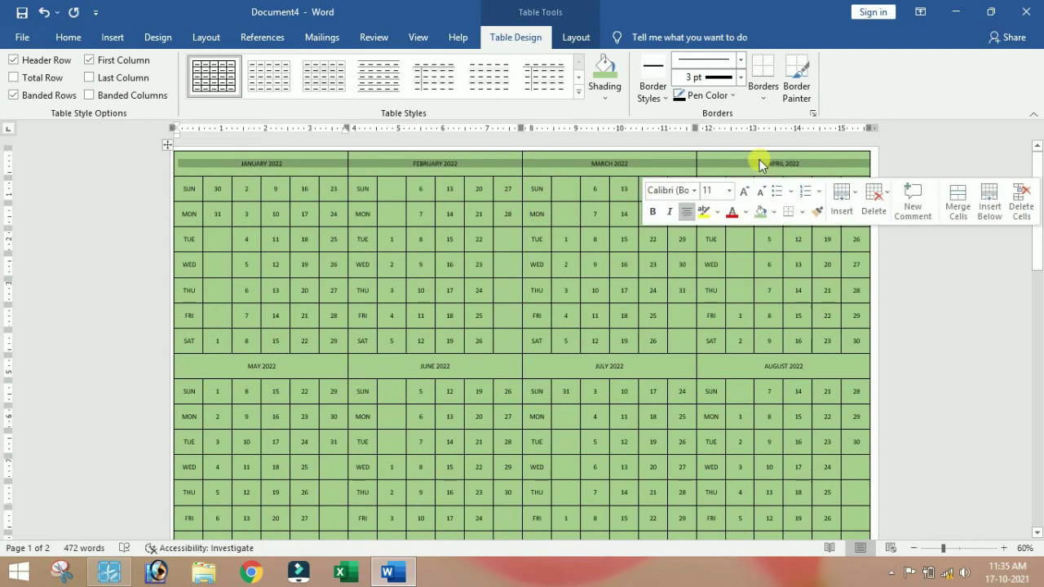
left_click(608, 90)
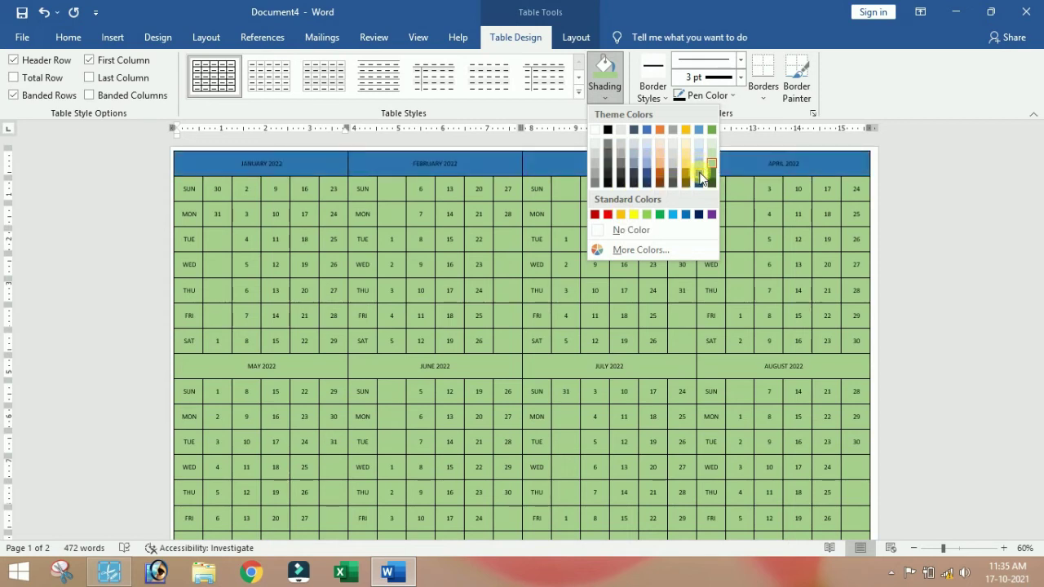
left_click(700, 178)
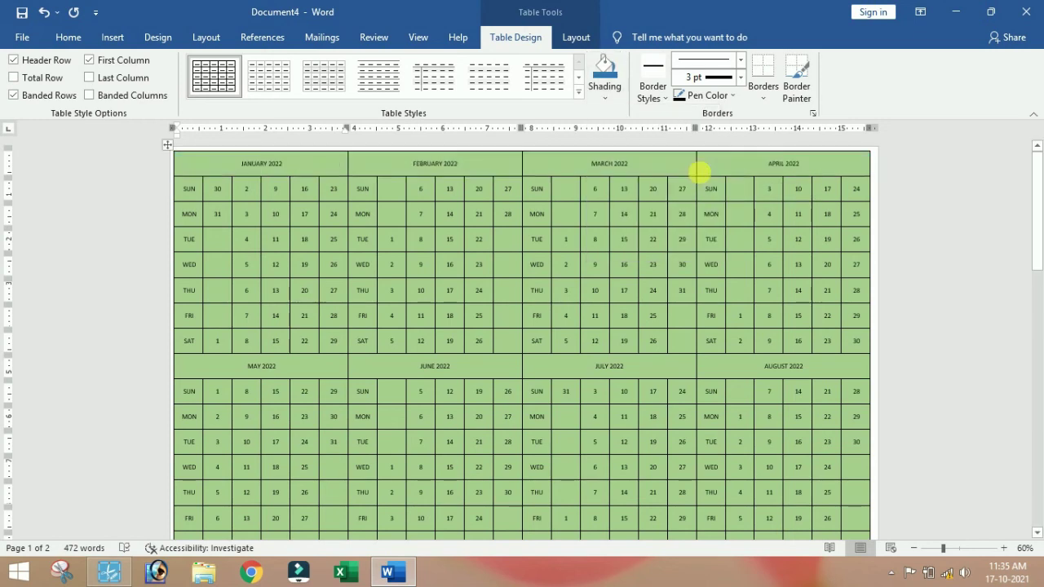
Apply the same dark blue shading to the May to August and September to December heading rows.
left_click_drag(218, 379, 808, 365)
left_click(603, 68)
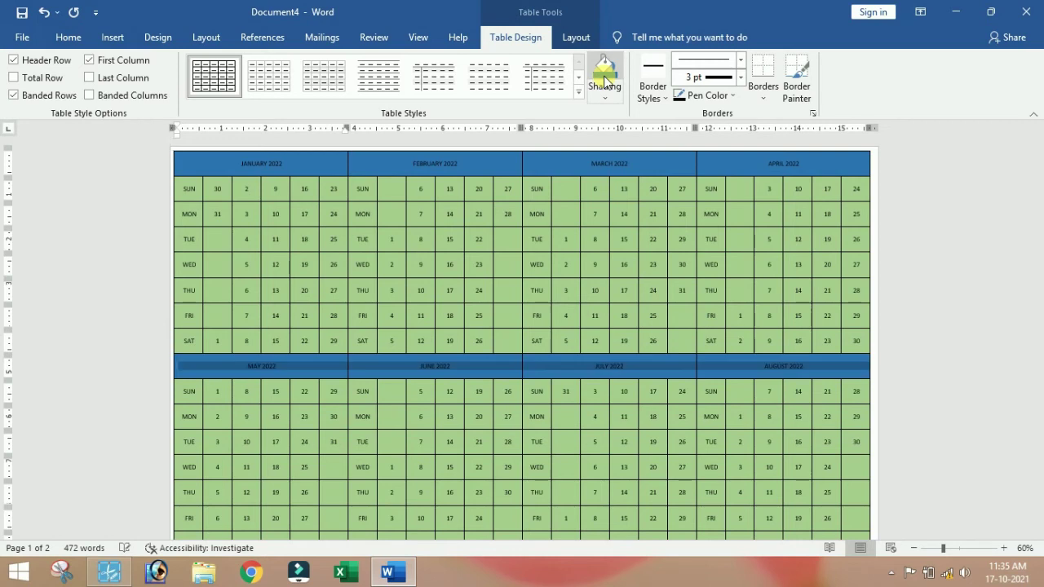
scroll(563, 366, "down", 5)
left_click_drag(211, 434, 803, 427)
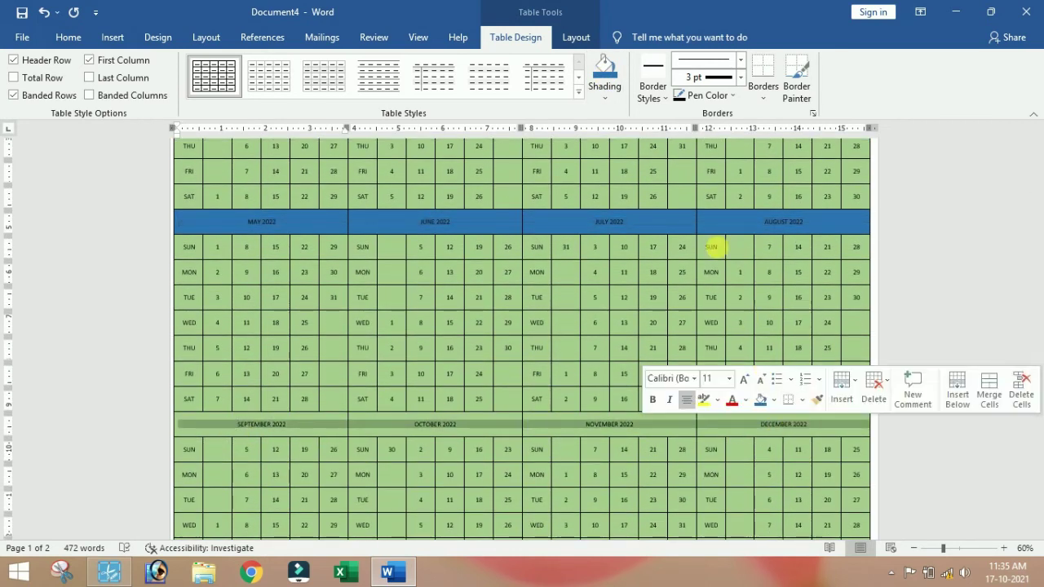
left_click(613, 86)
scroll(380, 298, "down", 4)
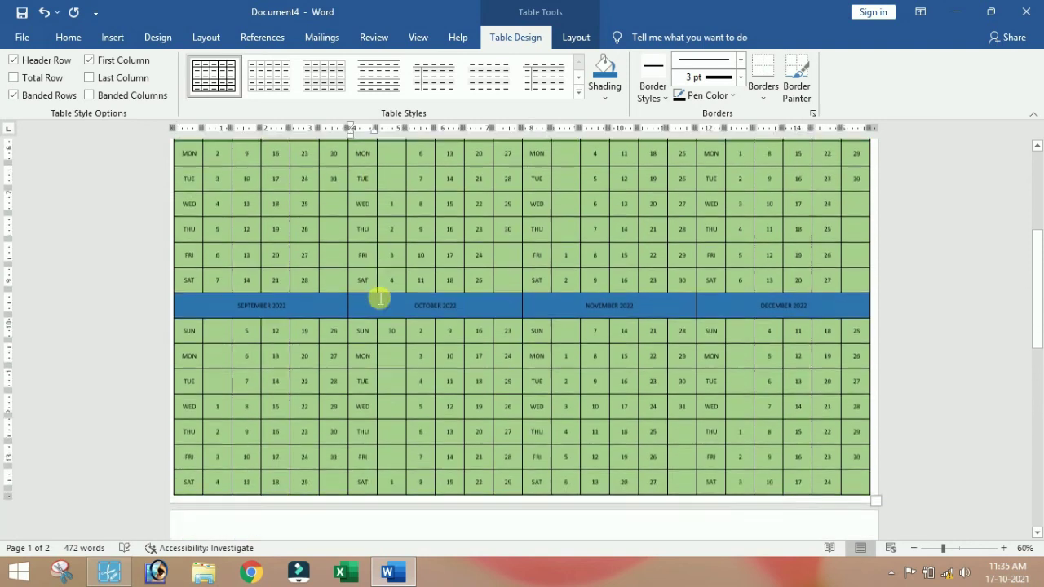
Shade the January weekday cells from SUN to SAT with Orange, Accent 2, Darker 25%.
scroll(361, 307, "up", 9)
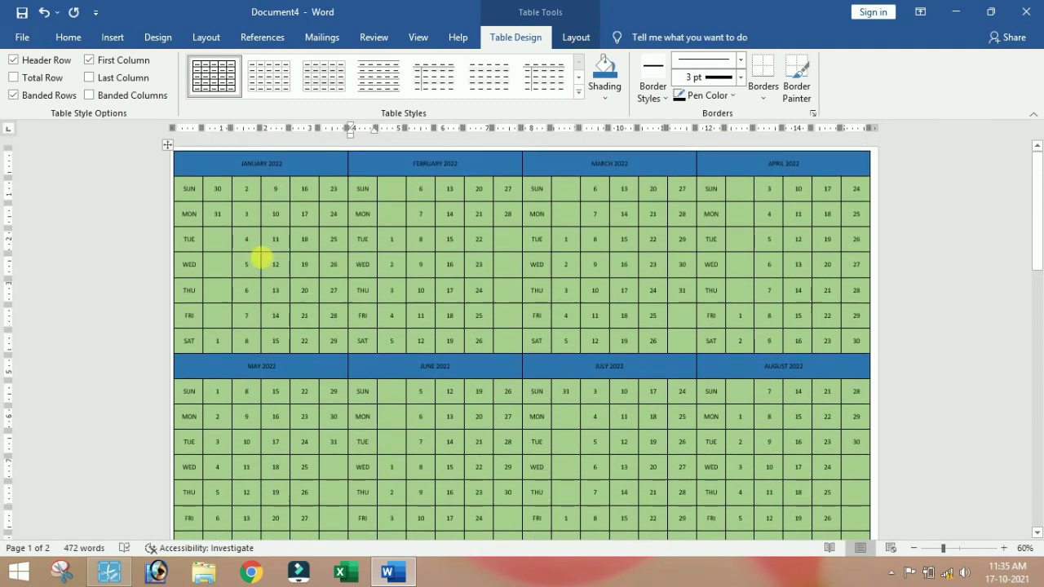
left_click_drag(187, 189, 189, 341)
left_click(604, 98)
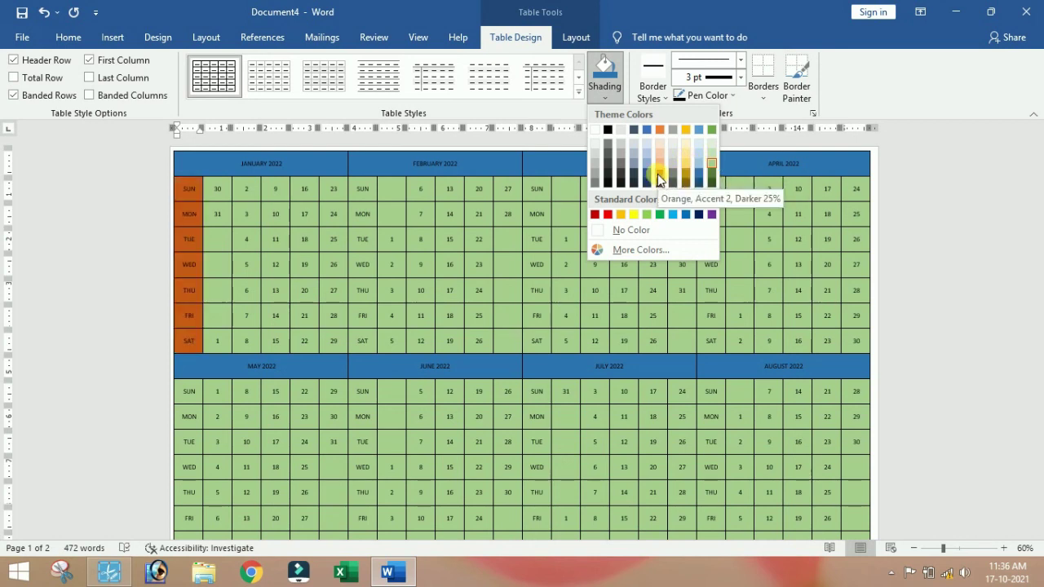
left_click(657, 174)
Apply the same dark orange shading to the weekday cells of February, March and April.
left_click_drag(366, 188, 373, 342)
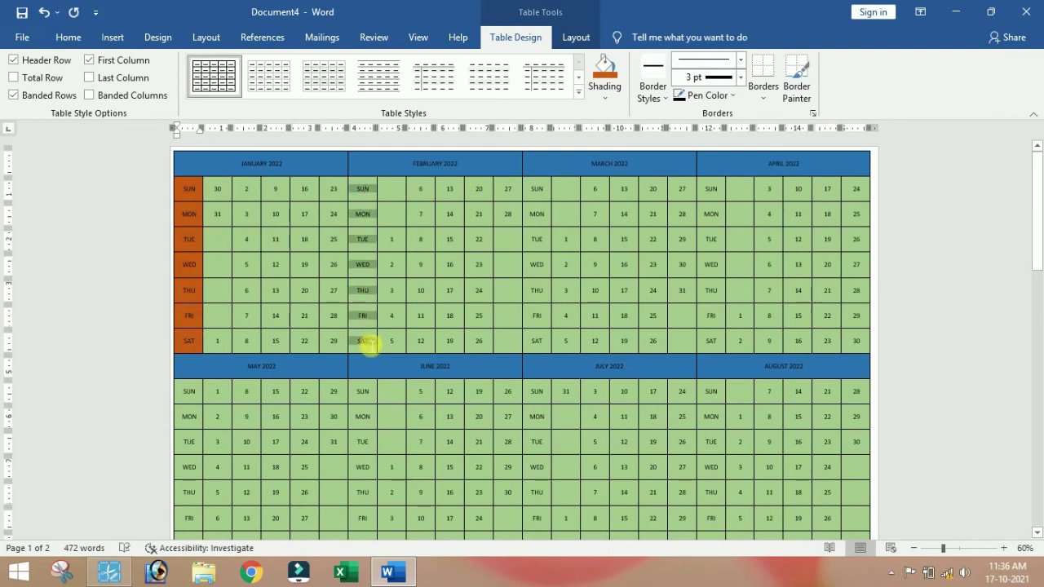
left_click(605, 106)
left_click_drag(539, 189, 540, 343)
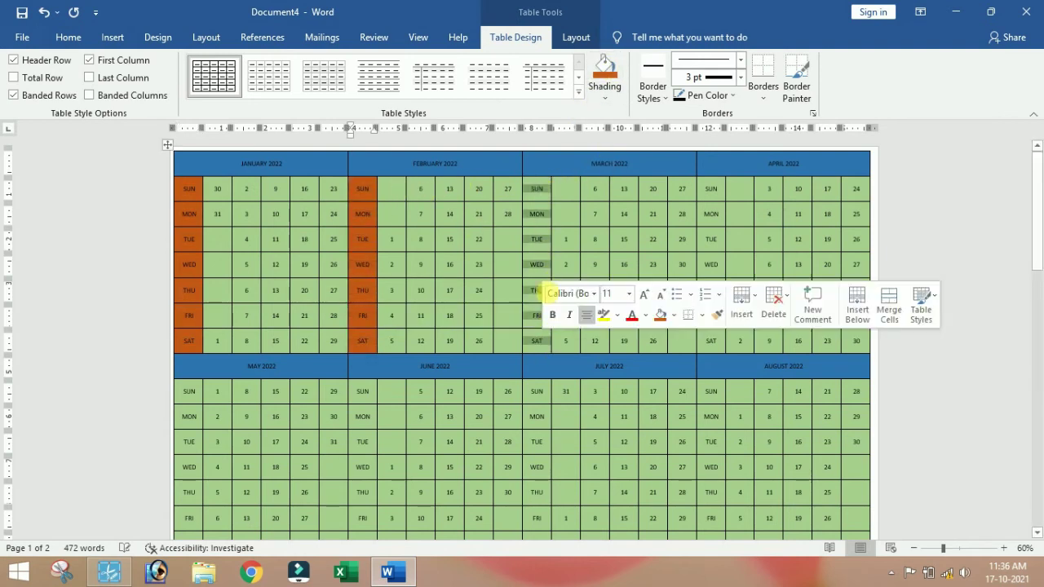
left_click(605, 72)
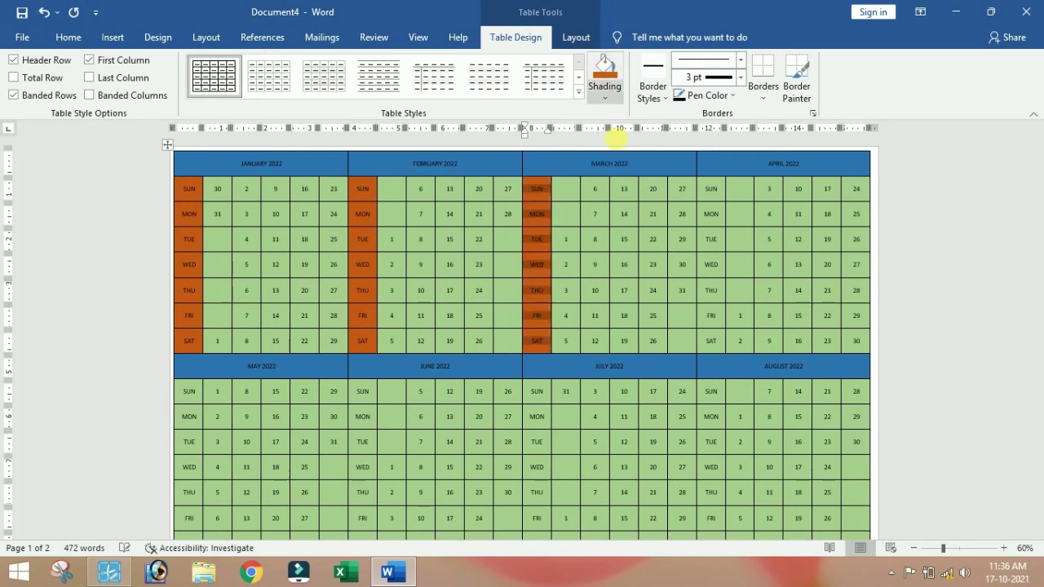
left_click(709, 189)
left_click_drag(710, 190, 708, 346)
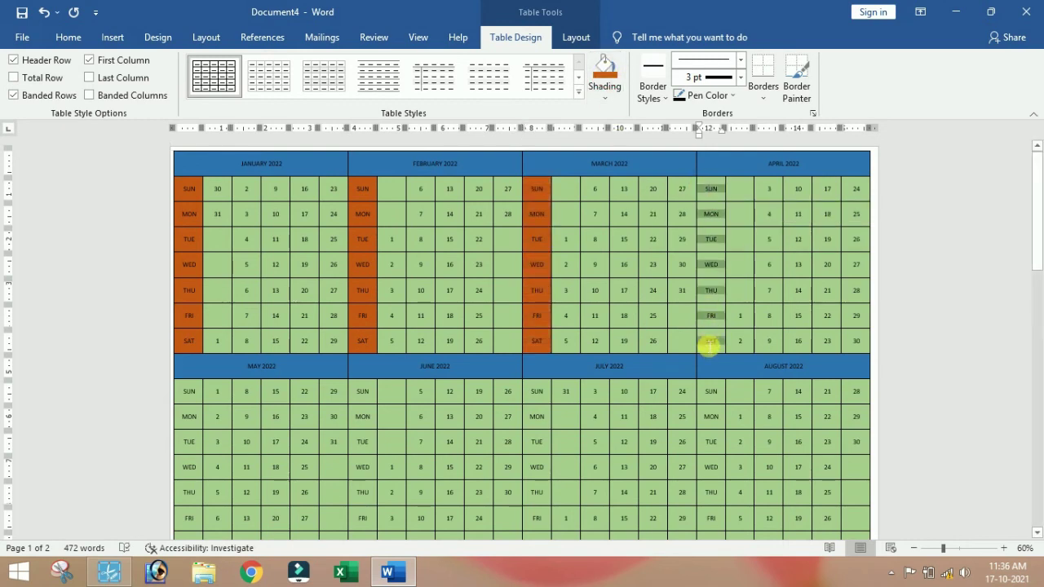
left_click(605, 72)
Shade the weekday cells of May, June, July and August in the same dark orange.
scroll(368, 413, "down", 2)
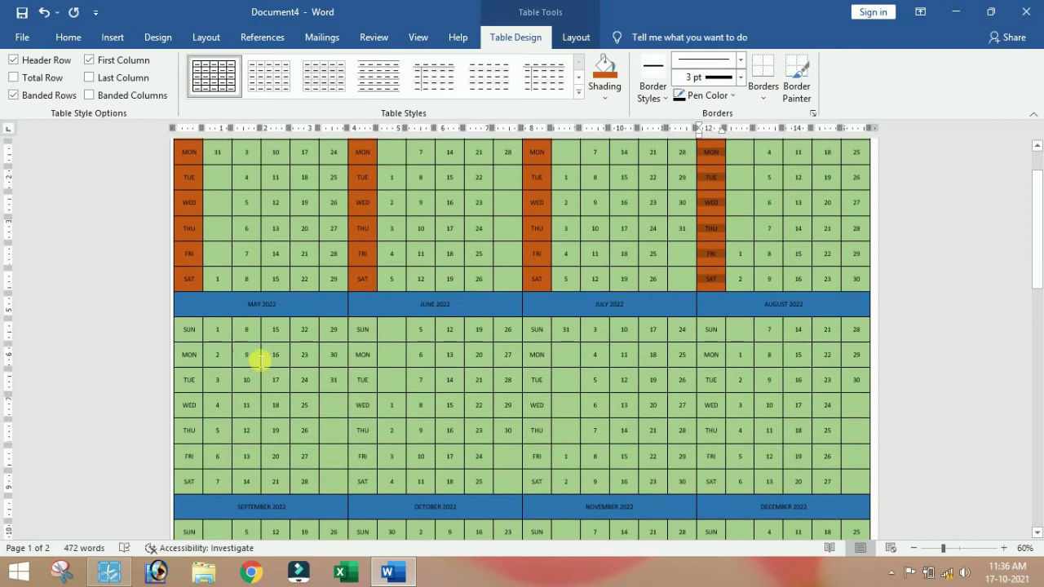
left_click_drag(202, 333, 205, 478)
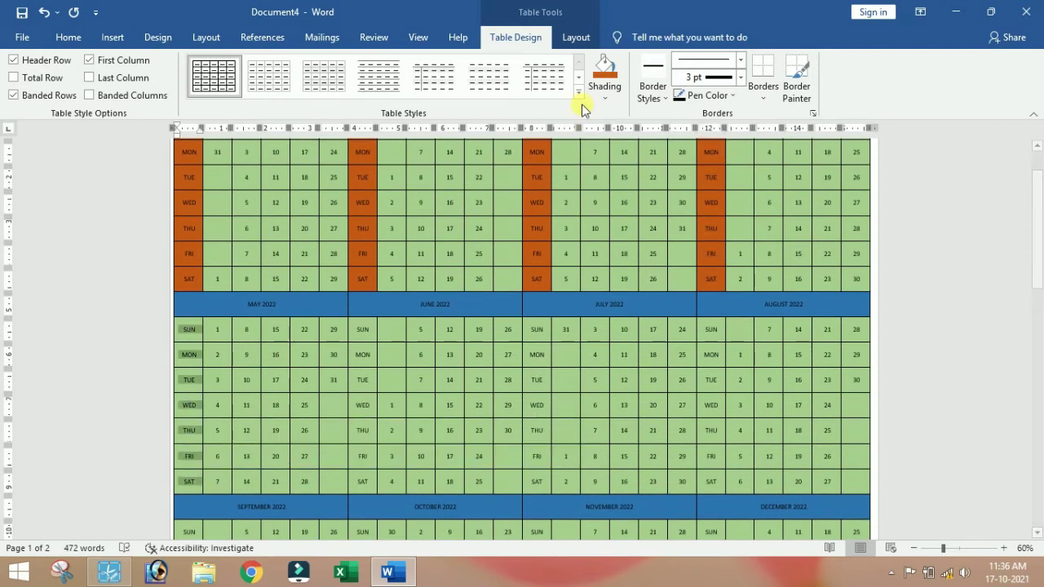
left_click(616, 72)
left_click_drag(360, 342, 373, 480)
left_click(605, 97)
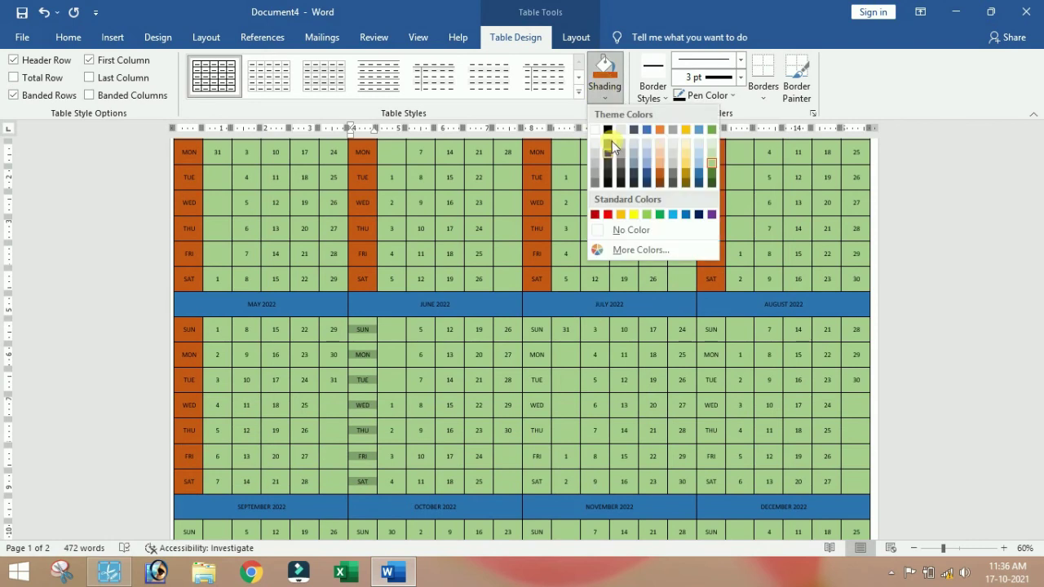
left_click(612, 170)
left_click_drag(542, 367, 550, 481)
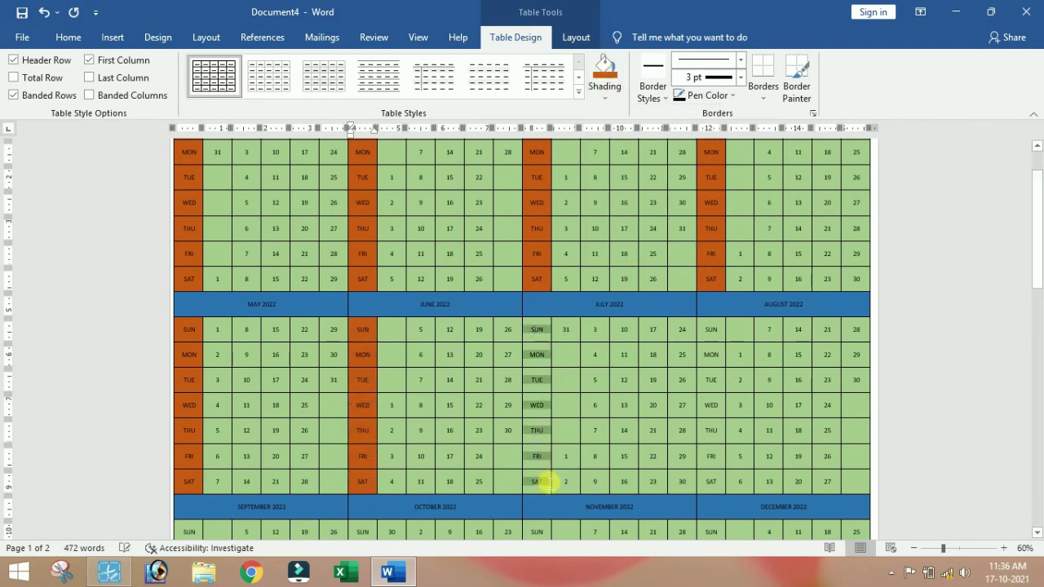
left_click(605, 72)
left_click_drag(707, 329, 727, 483)
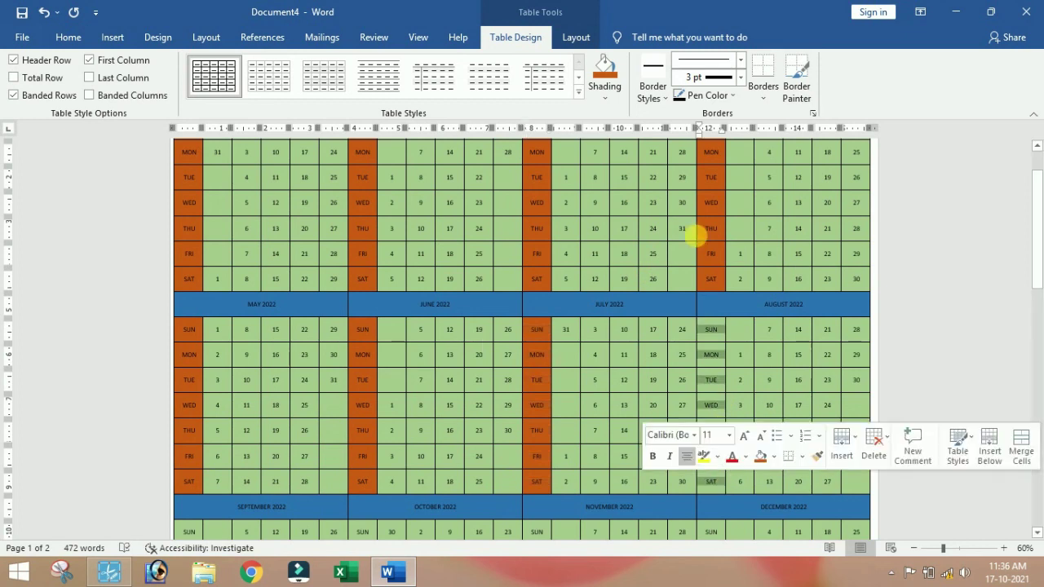
left_click(605, 72)
Shade the weekday cells of September, October, November and December in the same dark orange.
scroll(738, 314, "down", 5)
scroll(742, 302, "down", 2)
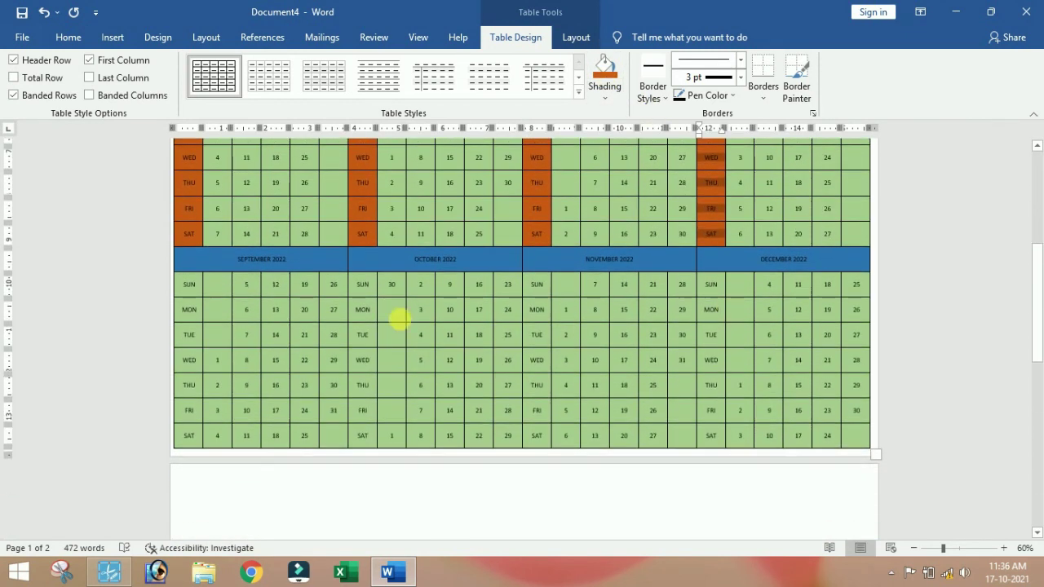
left_click_drag(196, 291, 196, 443)
left_click(605, 72)
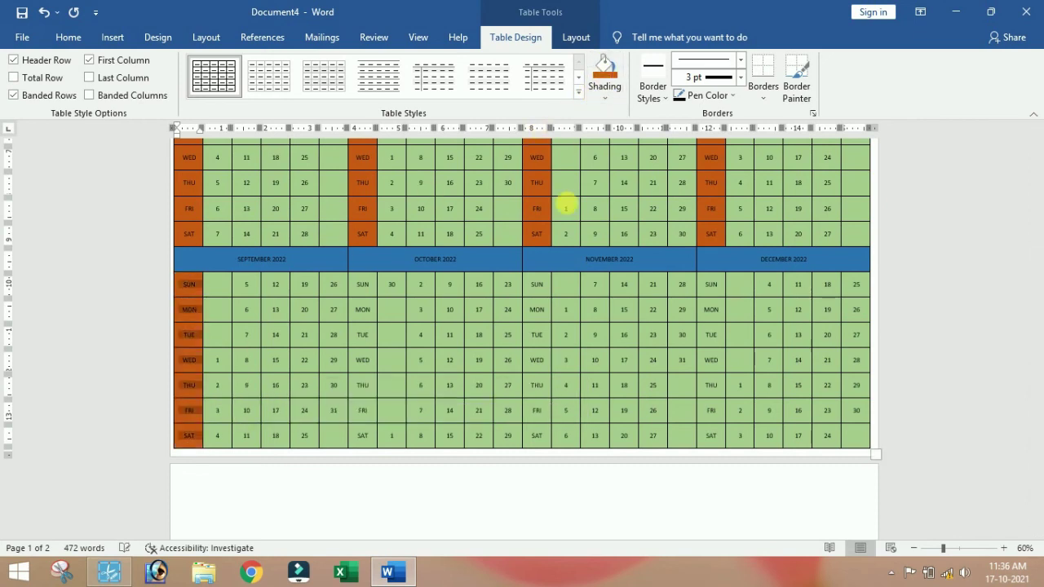
left_click_drag(363, 284, 367, 448)
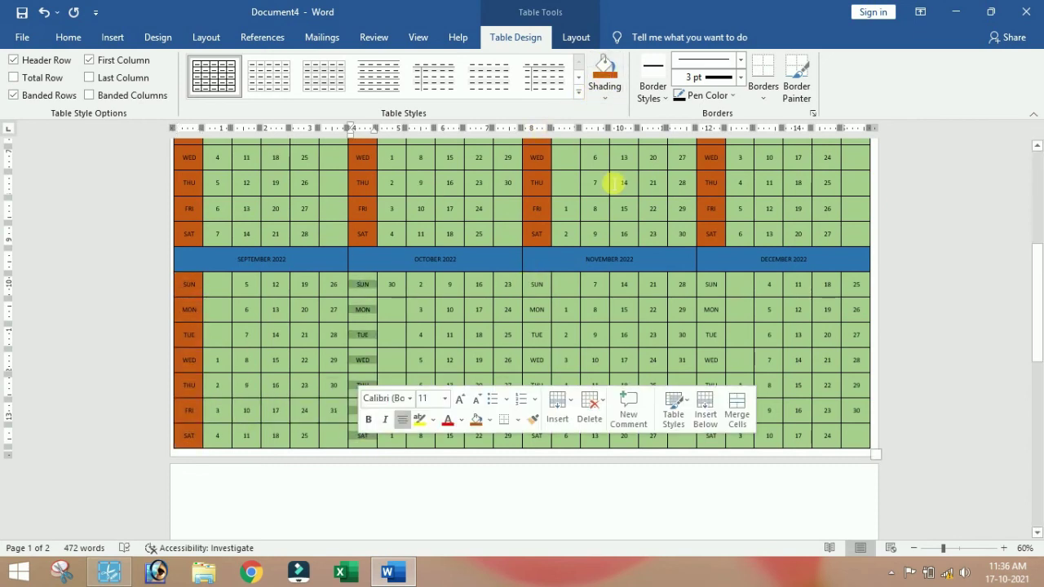
left_click_drag(535, 287, 540, 442)
left_click(604, 72)
left_click_drag(711, 283, 710, 449)
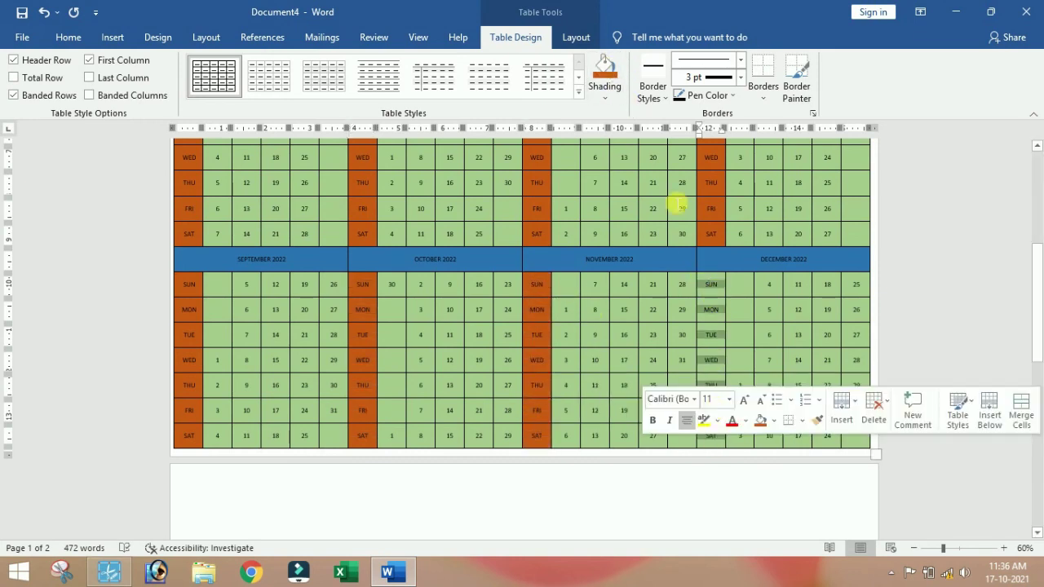
left_click(605, 75)
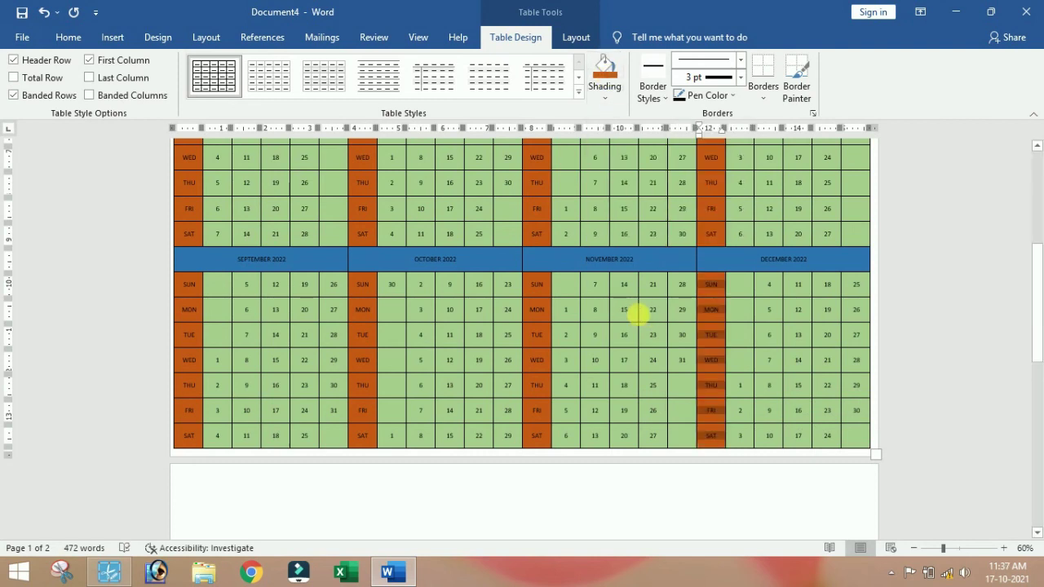
left_click(134, 567)
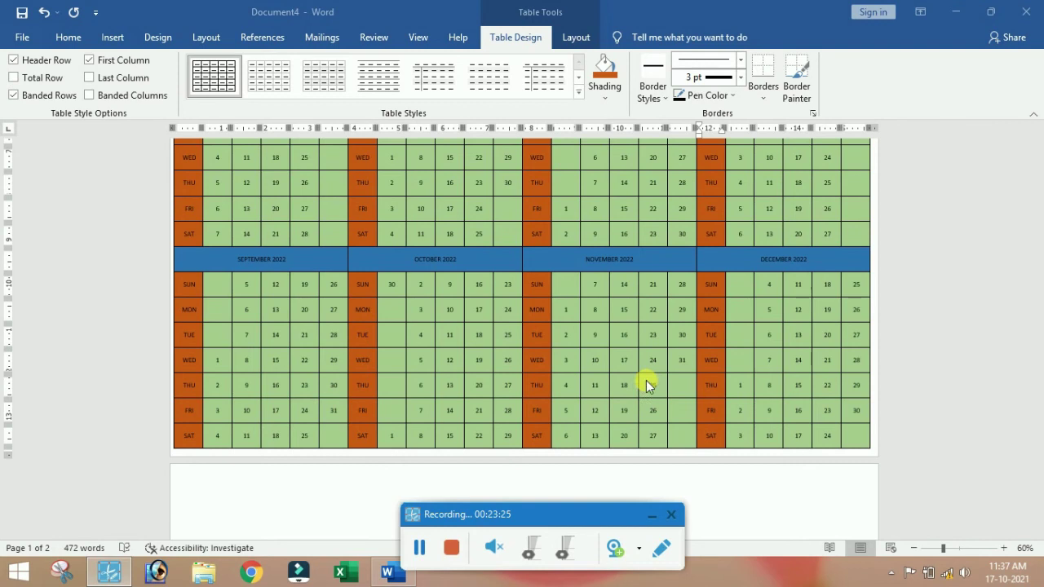
left_click(420, 548)
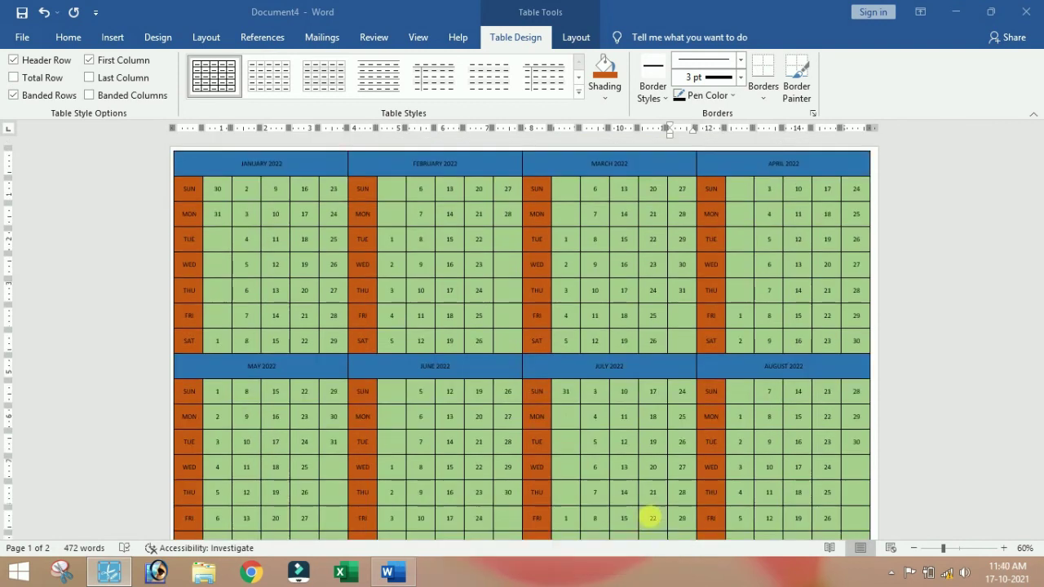
Make the January to April 2022 month headings bold and enlarge them to font size 18.
left_click_drag(213, 169, 769, 159)
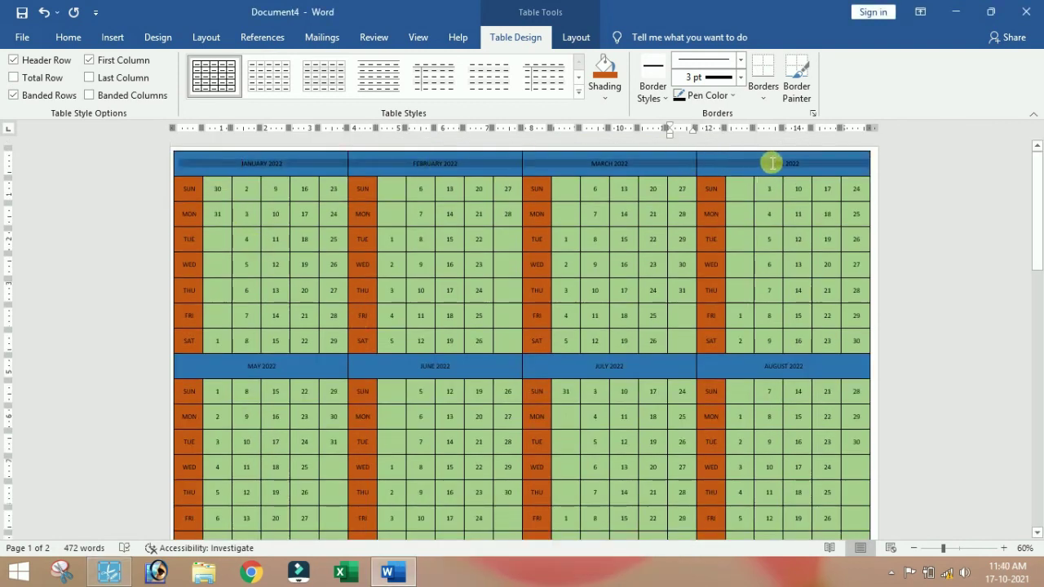
left_click(77, 38)
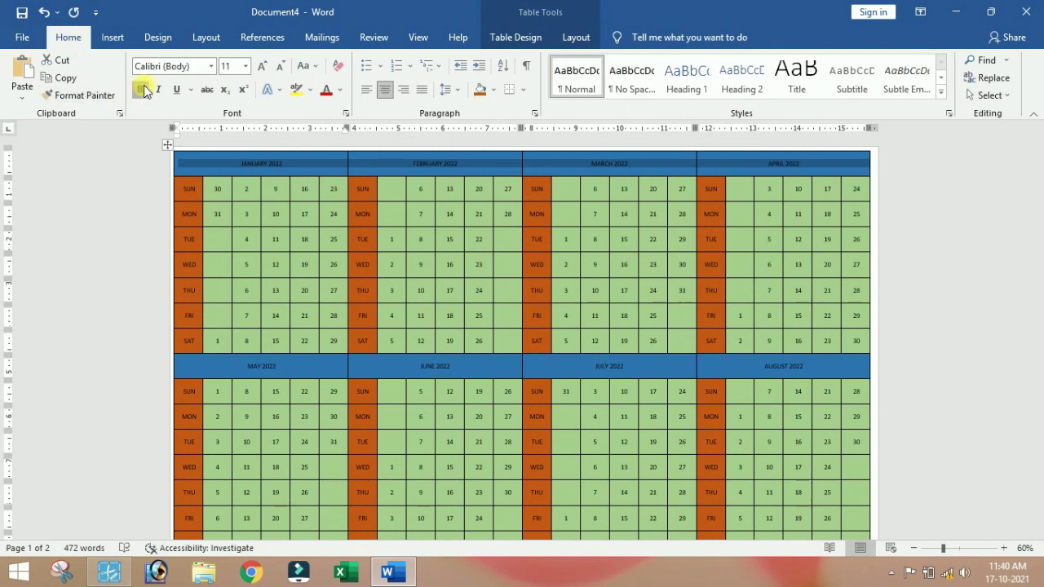
left_click(261, 69)
left_click(261, 69)
left_click(261, 68)
left_click(261, 69)
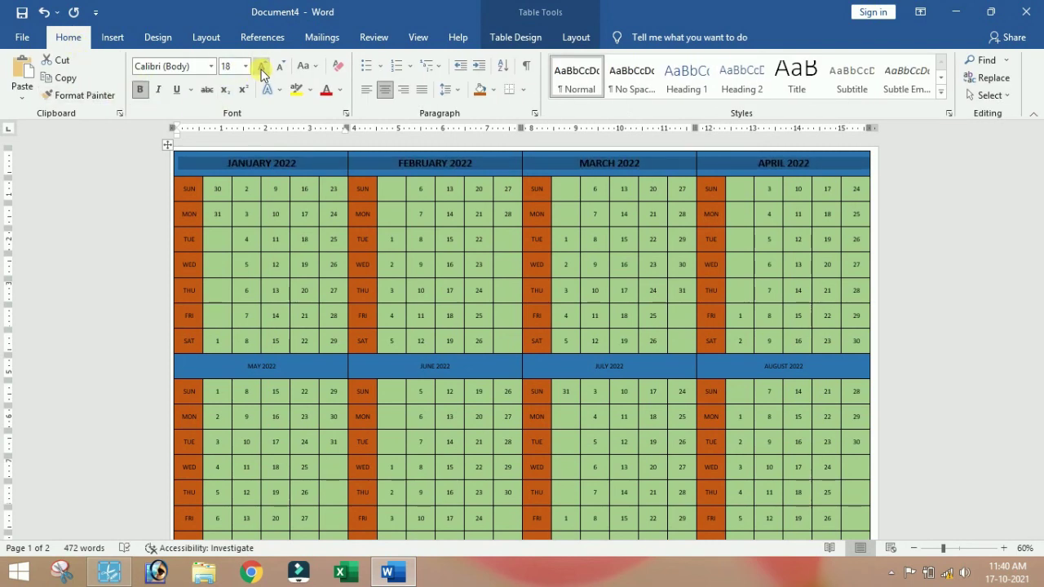
Set the January to April 2022 headings' font colour to white and copy their formatting onto the May to August 2022 headings.
left_click(339, 90)
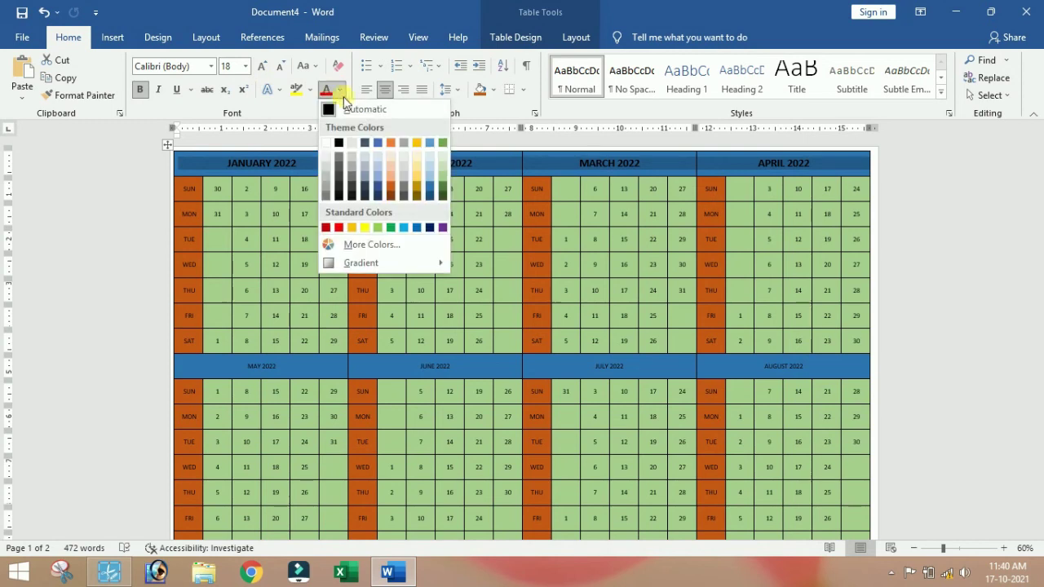
left_click(329, 145)
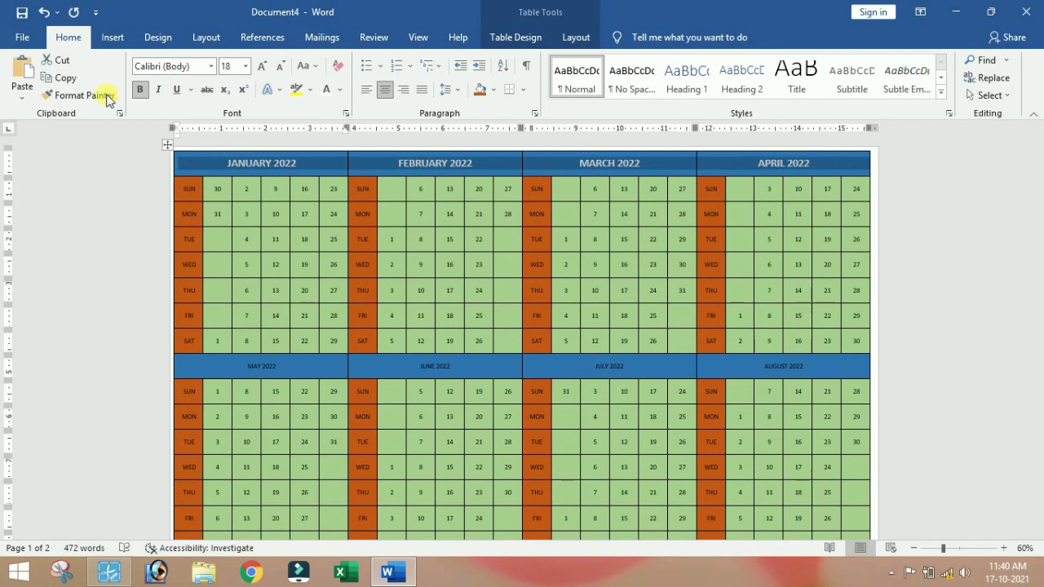
left_click(80, 103)
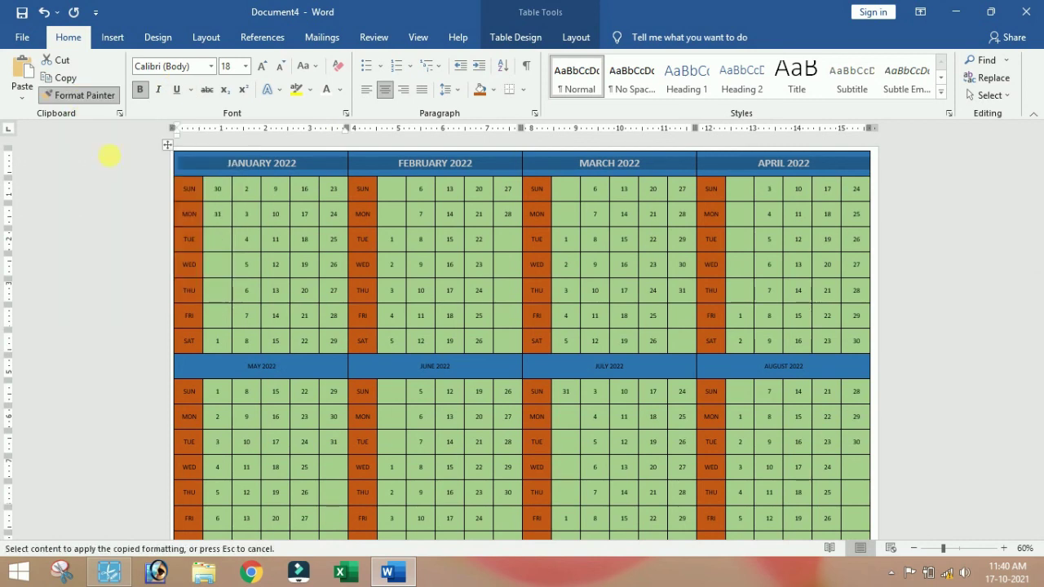
left_click_drag(201, 364, 744, 378)
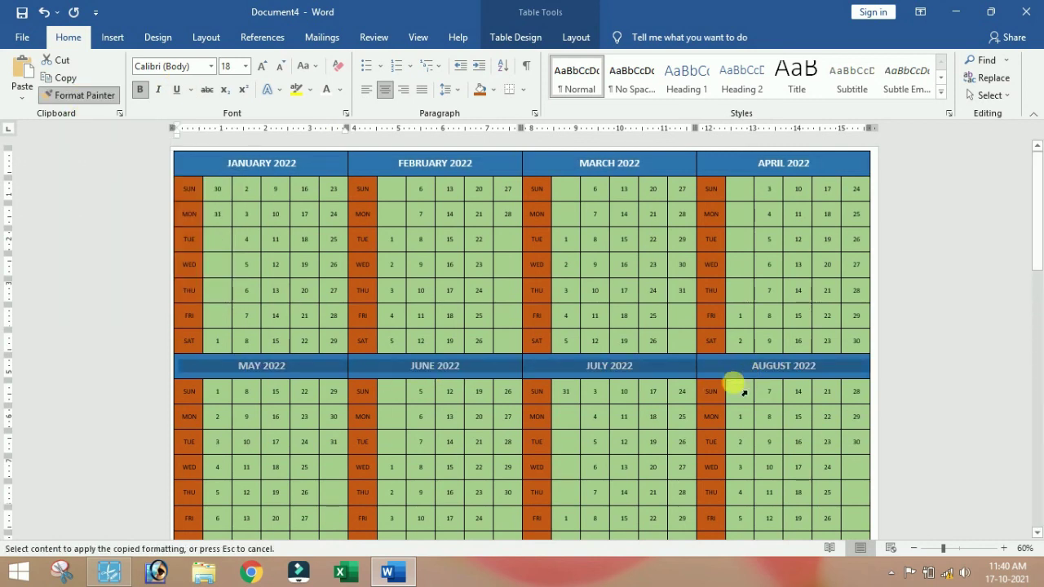
Copy the same heading formatting onto the September to December 2022 headings and end the format copying.
scroll(634, 424, "down", 4)
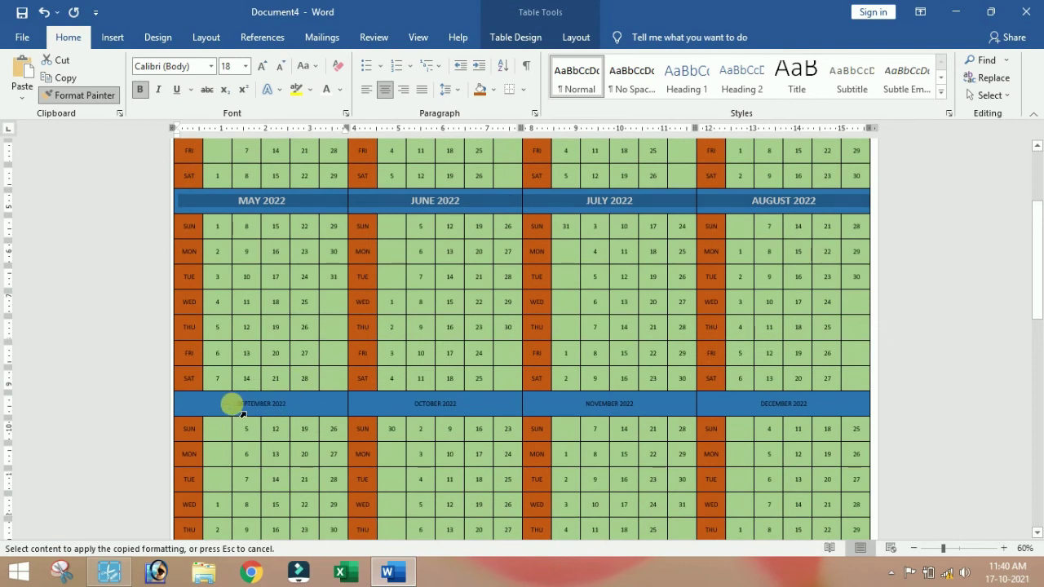
mouse_move(249, 412)
left_mouse_down()
mouse_move(722, 397)
mouse_move(811, 407)
left_mouse_up()
scroll(666, 438, "down", 1)
scroll(664, 436, "down", 3)
scroll(654, 427, "up", 3)
left_click(94, 102)
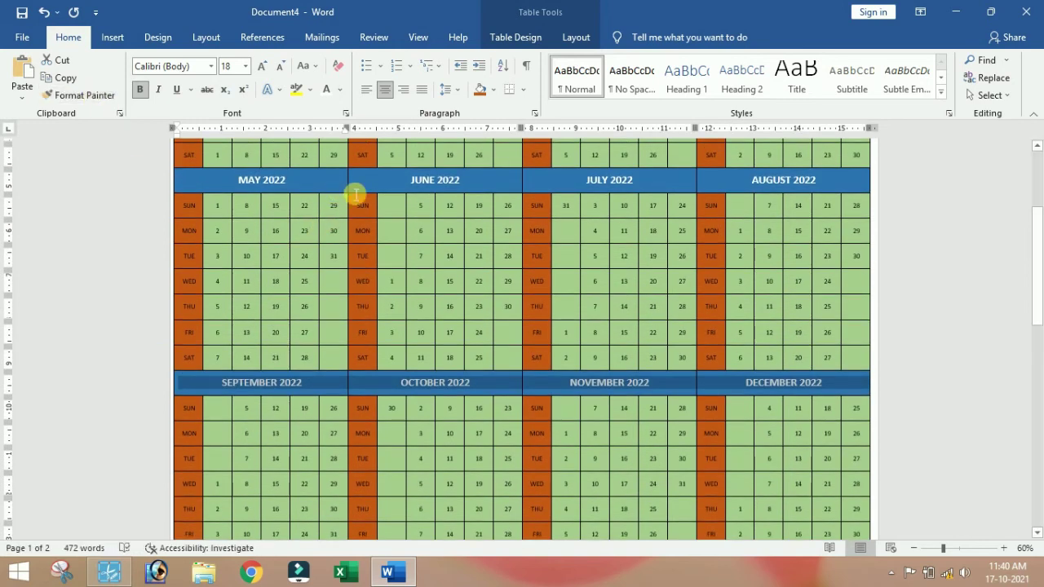
left_click(388, 189)
Look over the headings, weekdays and dates of all twelve months at full-page and close-up zoom levels.
scroll(491, 306, "up", 3)
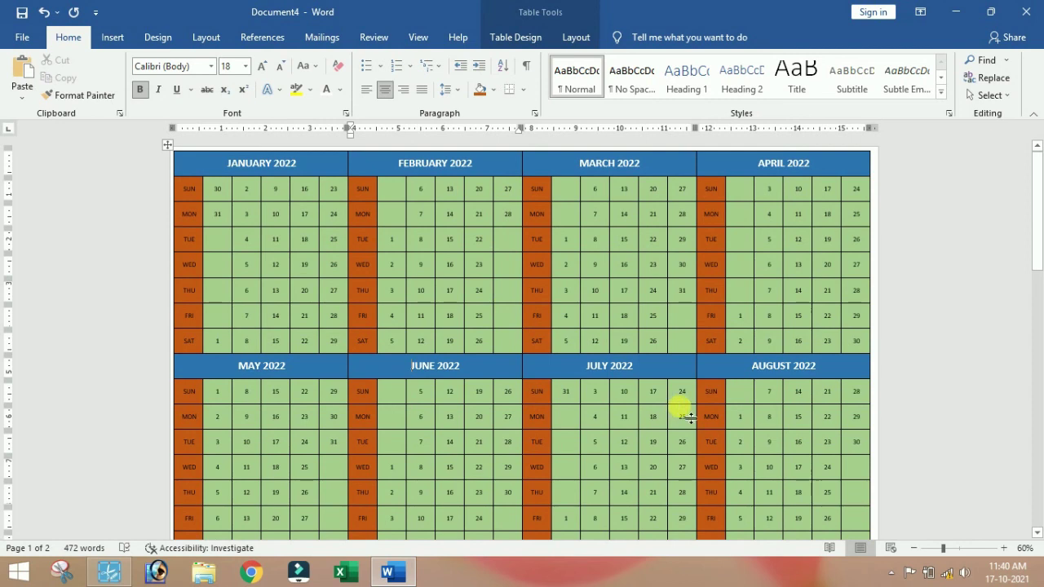
scroll(689, 406, "down", 3)
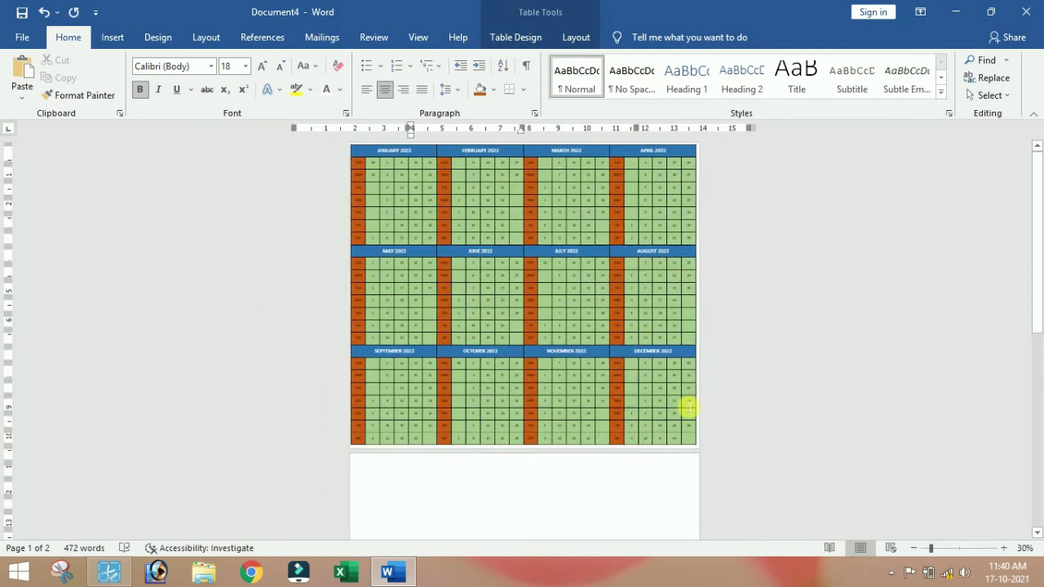
scroll(692, 413, "up", 3)
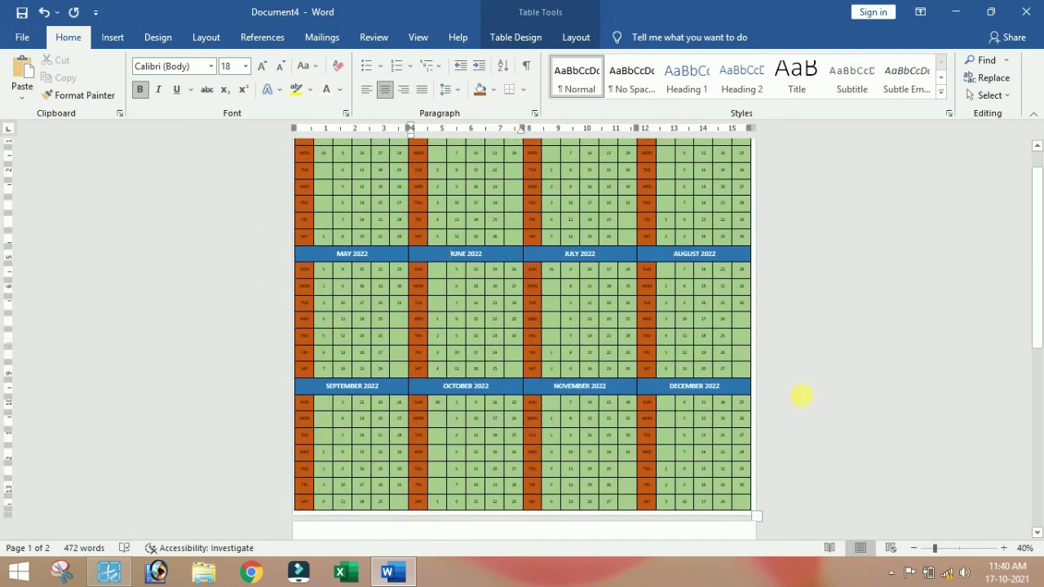
scroll(802, 397, "down", 2)
scroll(803, 396, "up", 1)
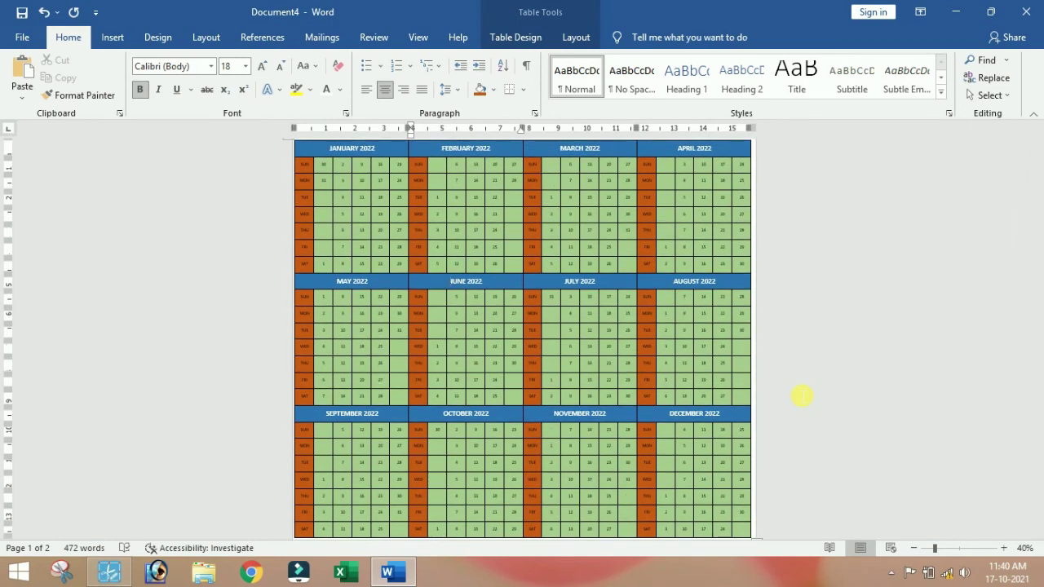
scroll(802, 396, "up", 1)
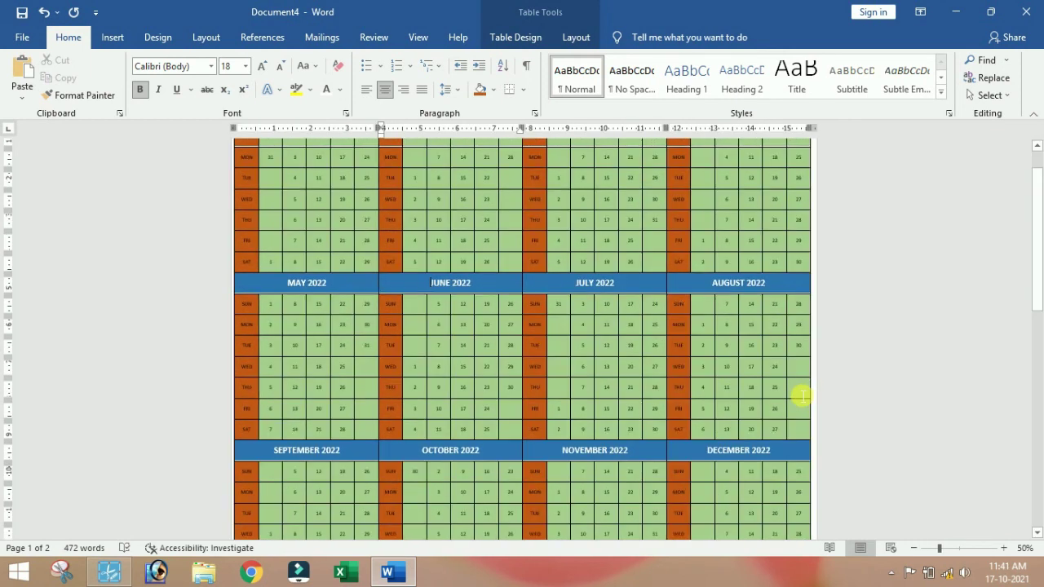
scroll(825, 388, "down", 1)
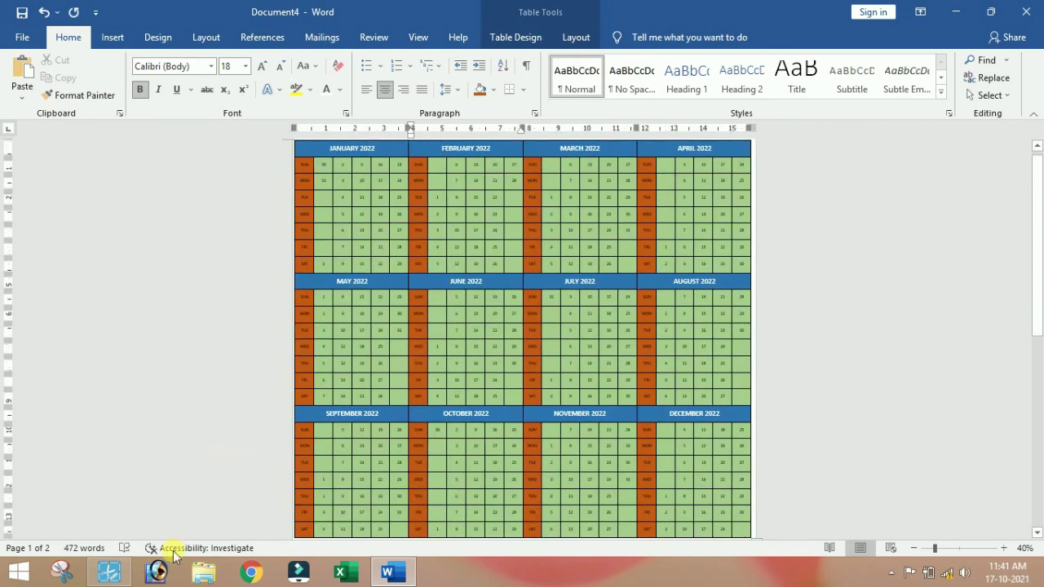
mouse_move(106, 580)
scroll(727, 355, "up", 8)
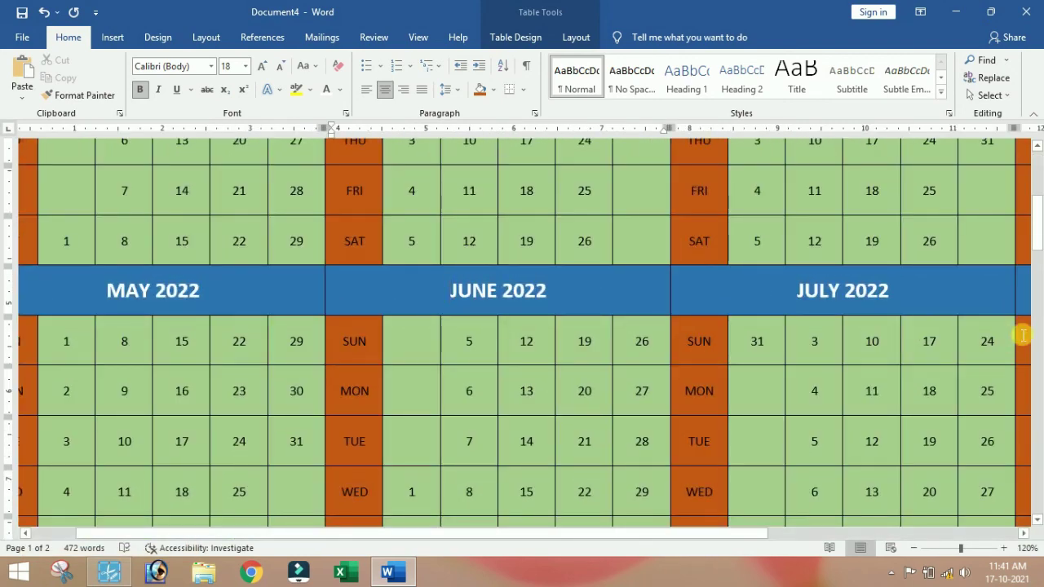
left_click(1034, 303)
left_click_drag(1034, 244, 1040, 181)
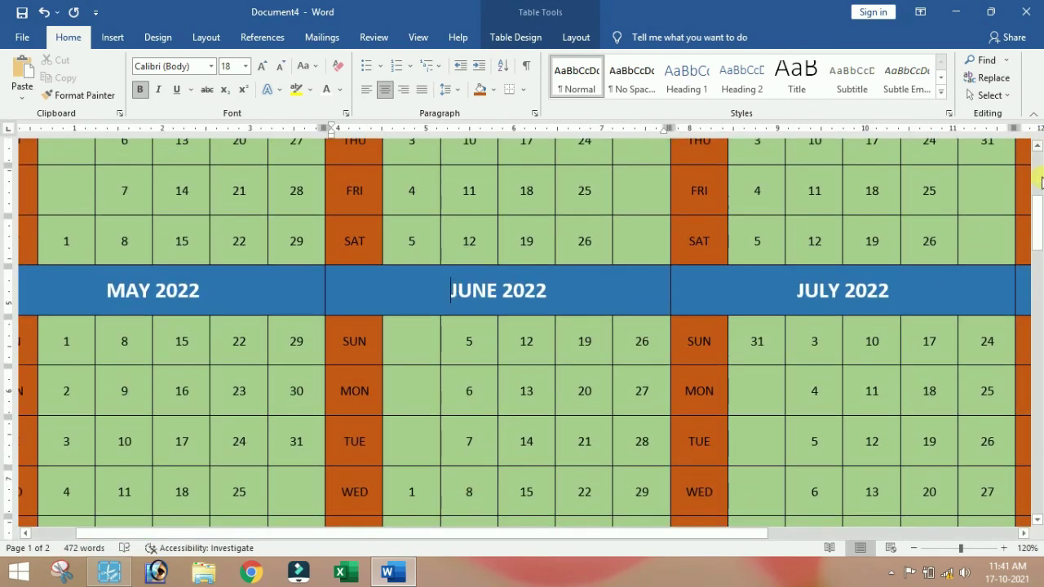
left_click(1039, 283)
left_click_drag(1035, 277, 1036, 176)
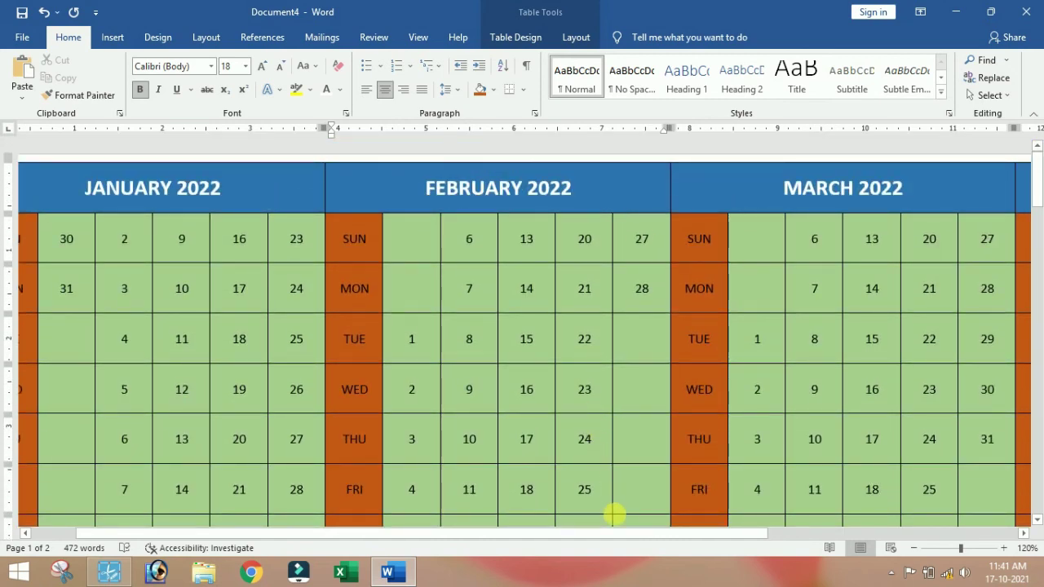
left_click_drag(618, 534, 571, 534)
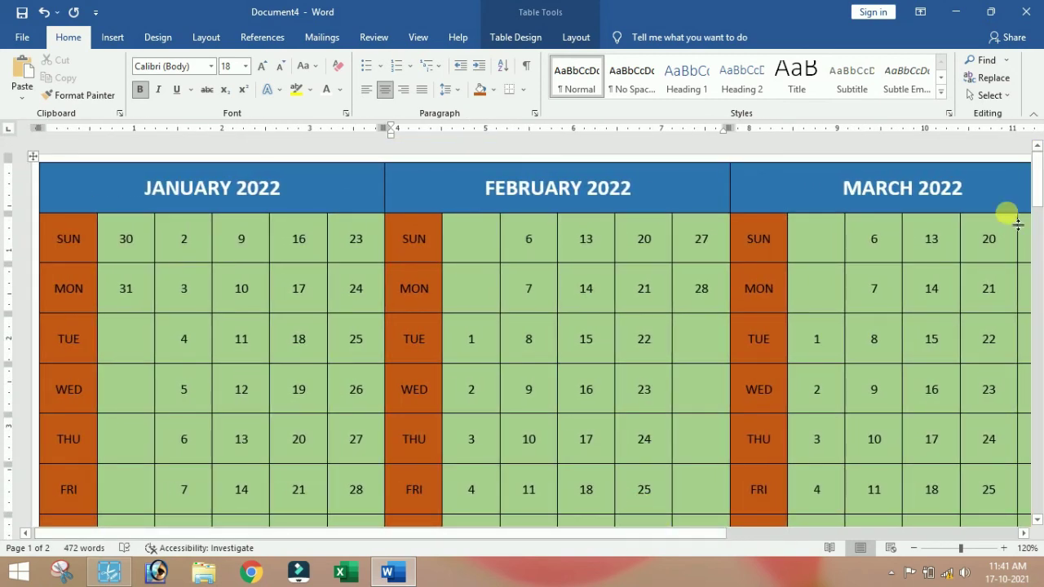
mouse_move(1036, 190)
left_mouse_down()
mouse_move(1037, 367)
mouse_move(1042, 175)
left_mouse_up()
left_click_drag(657, 534, 1038, 516)
scroll(664, 447, "down", 4)
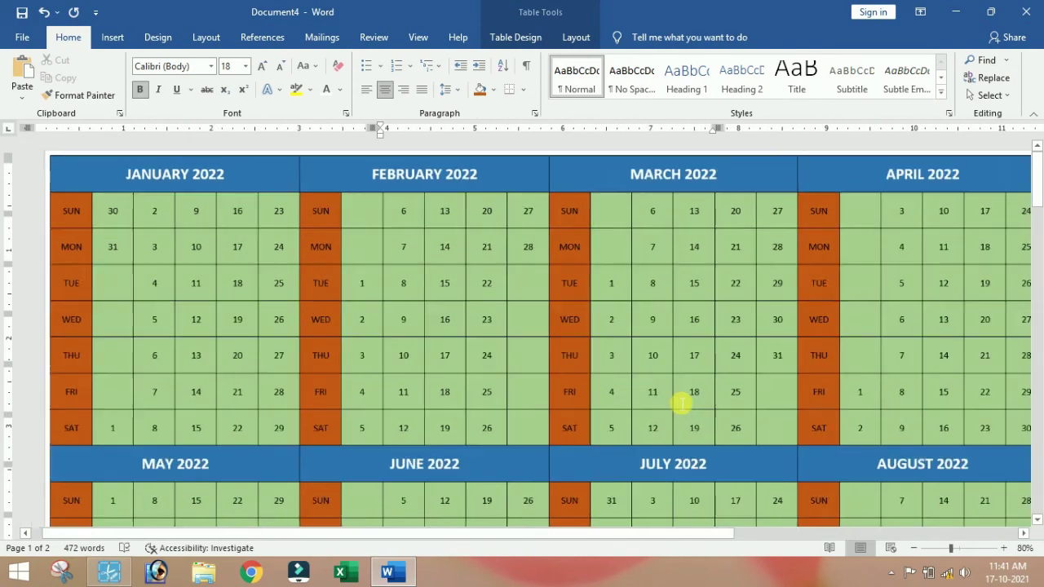
scroll(685, 408, "down", 1)
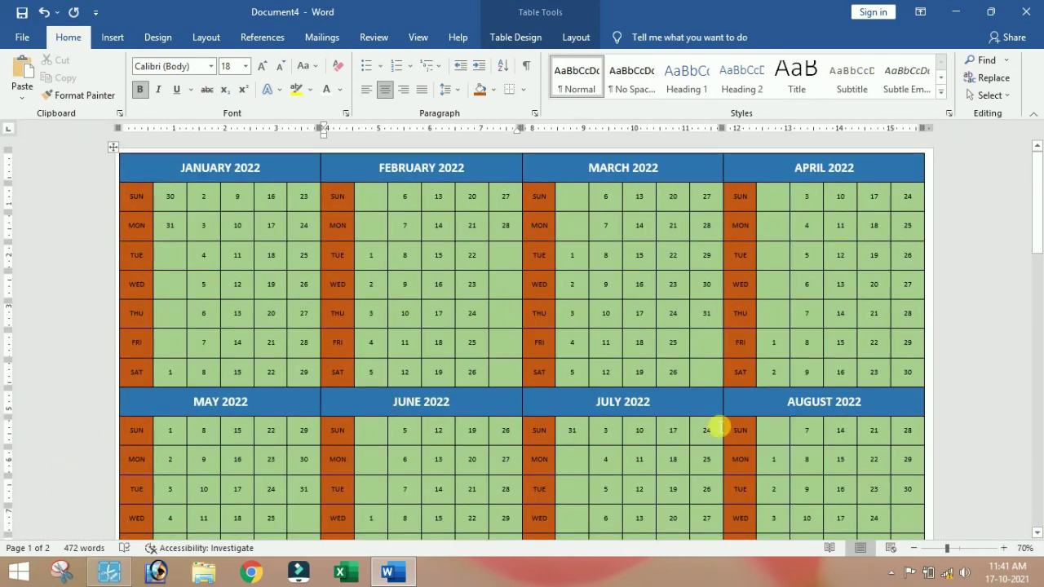
scroll(714, 427, "up", 1)
scroll(713, 421, "down", 2)
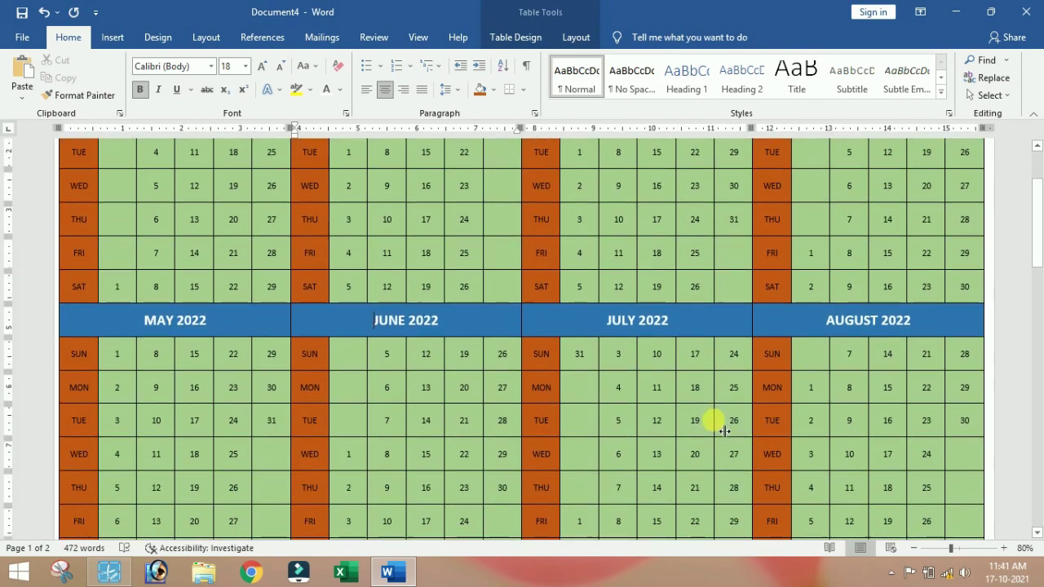
scroll(724, 430, "down", 2)
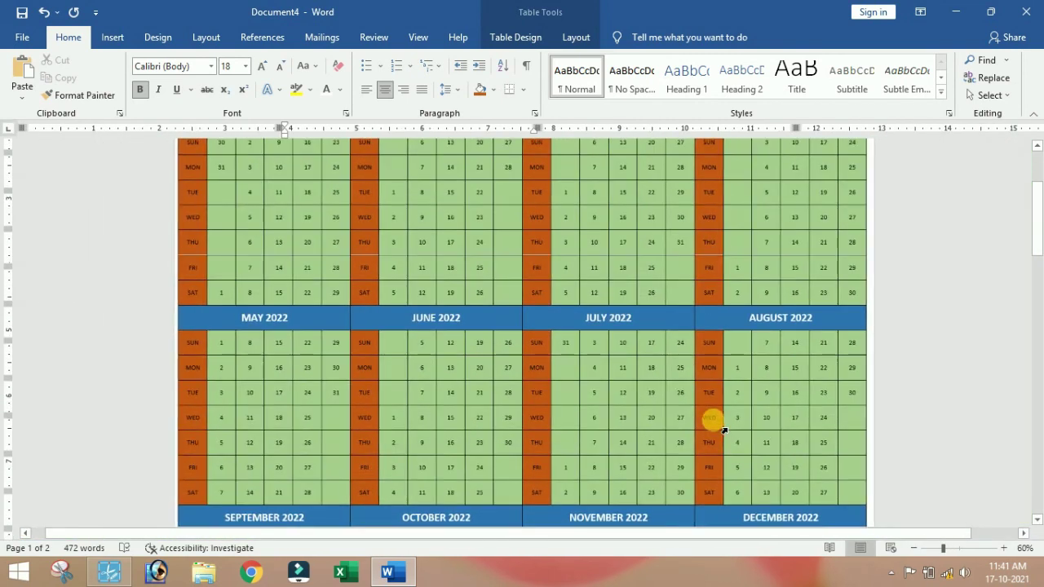
scroll(720, 426, "up", 1)
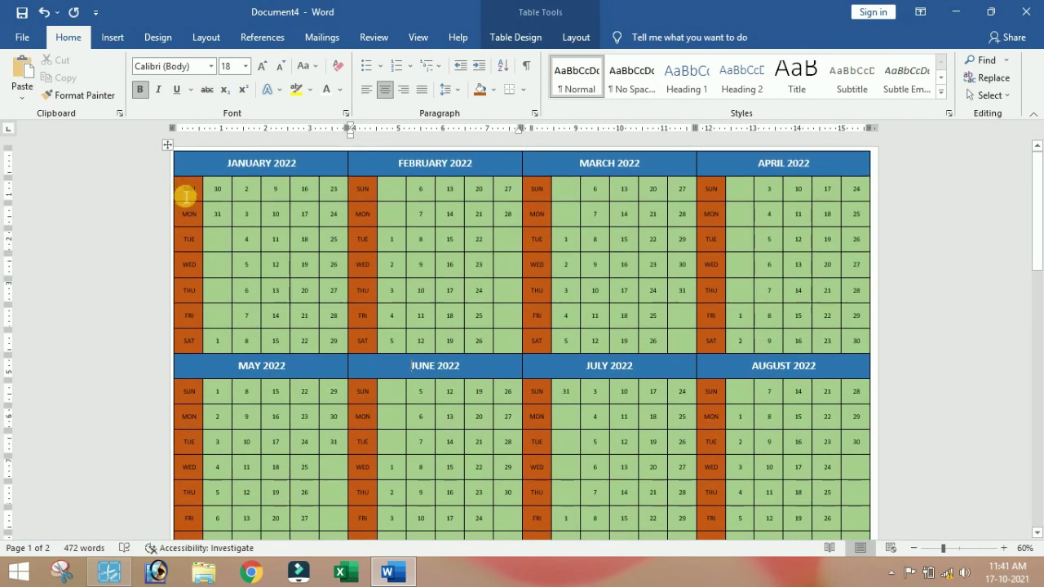
Make January's weekday labels from SUN to SAT bold and yellow, at font size 12.
left_click_drag(189, 215, 189, 347)
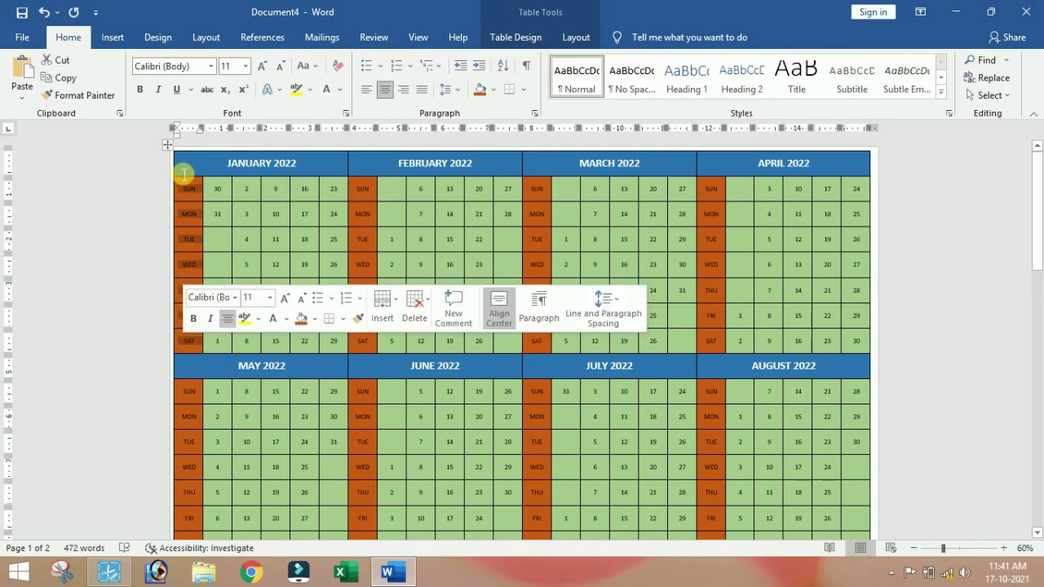
left_click(140, 90)
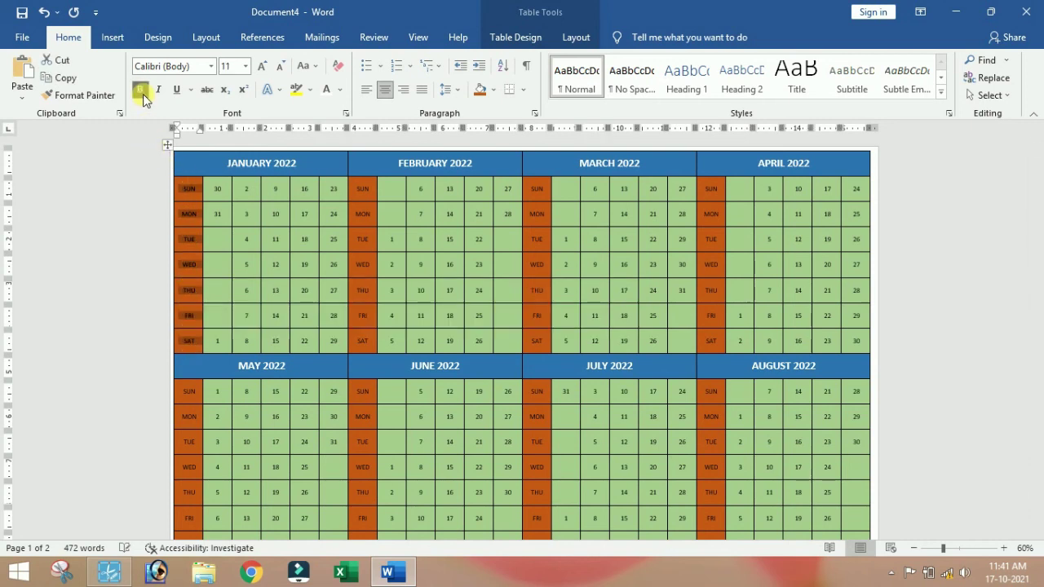
left_click(342, 93)
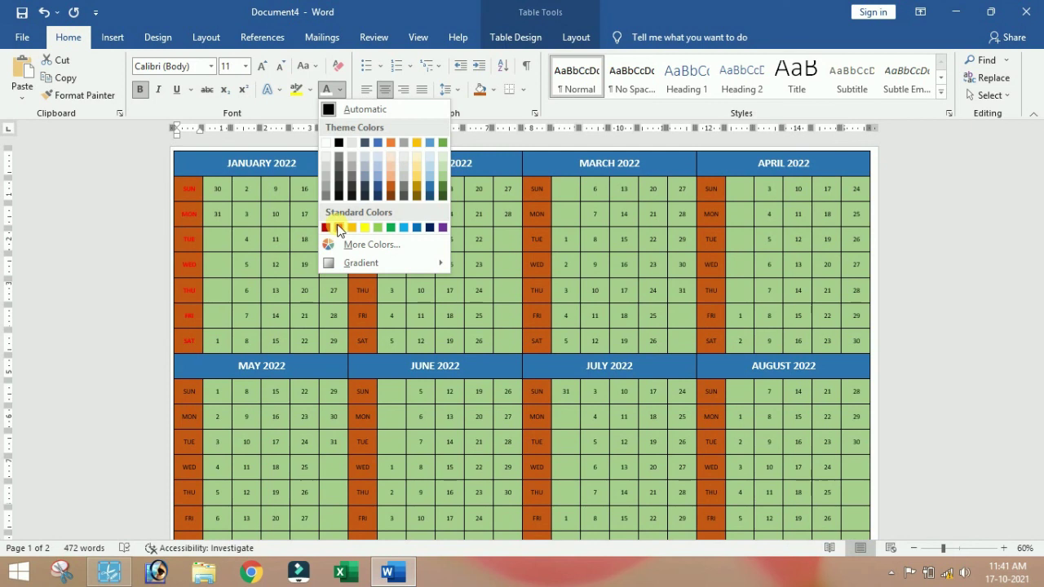
left_click(362, 226)
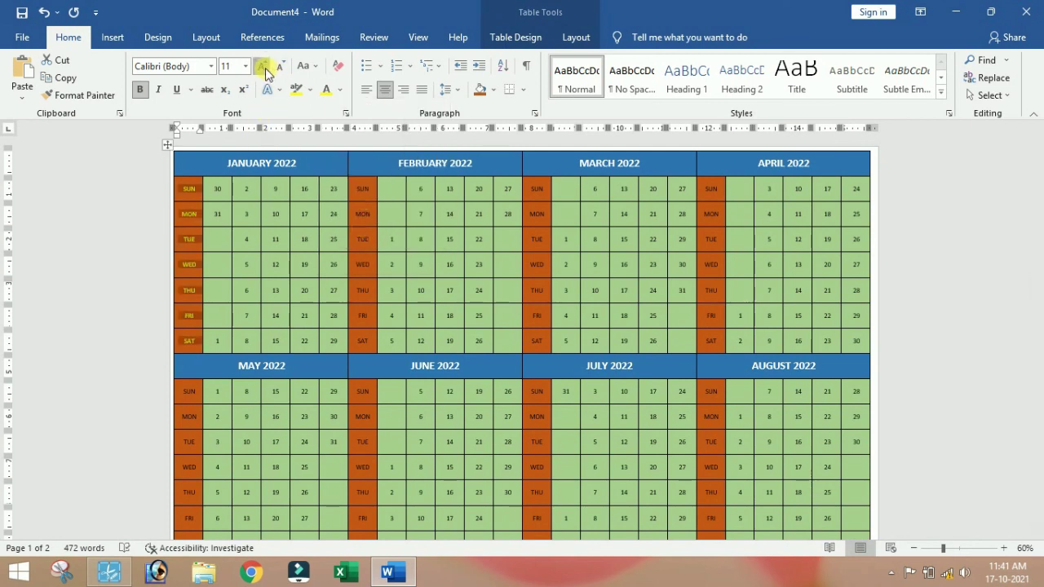
Copy January's weekday label formatting onto the weekday labels of February, March and April.
left_click(75, 96)
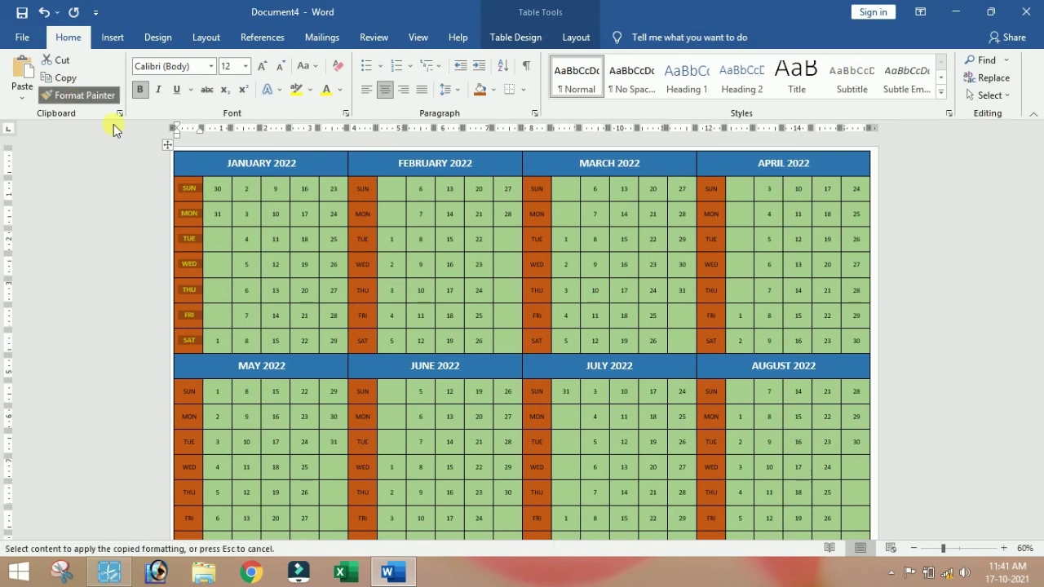
left_click_drag(364, 192, 363, 342)
left_click_drag(550, 197, 541, 340)
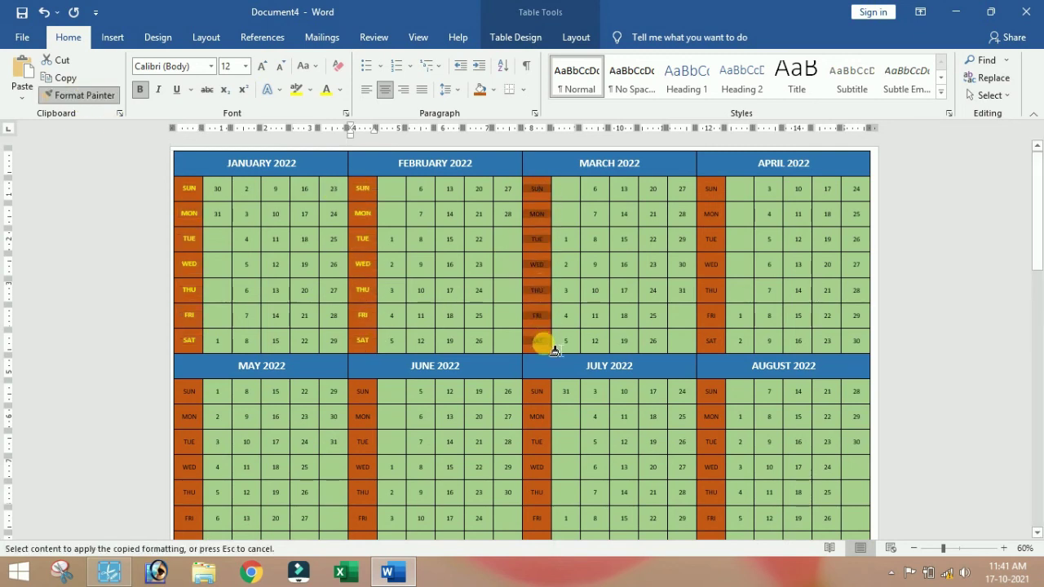
left_click_drag(712, 200, 715, 342)
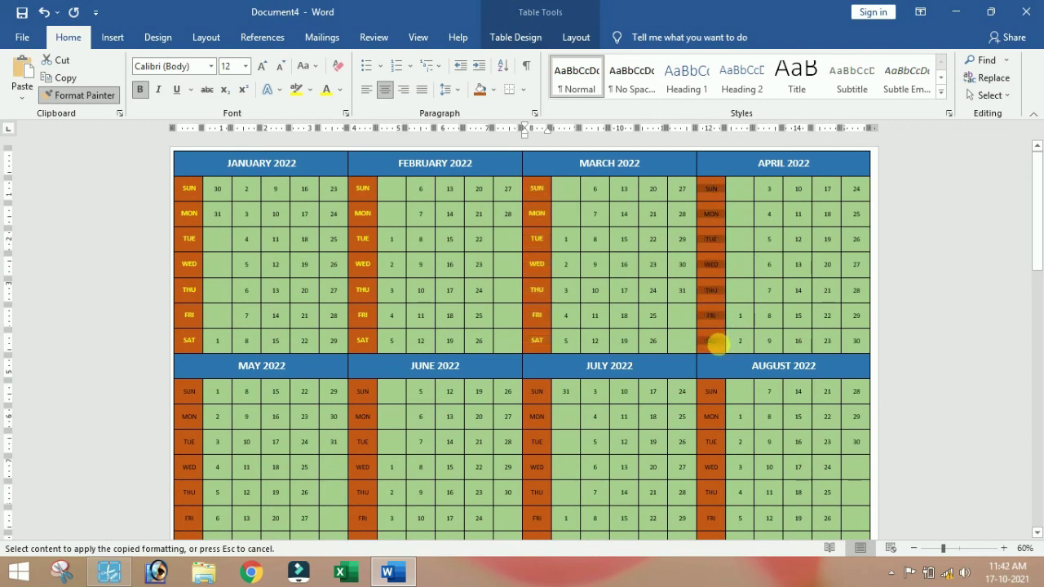
Apply the same copied weekday formatting to the weekday labels of May, June, July and August.
scroll(461, 390, "down", 2)
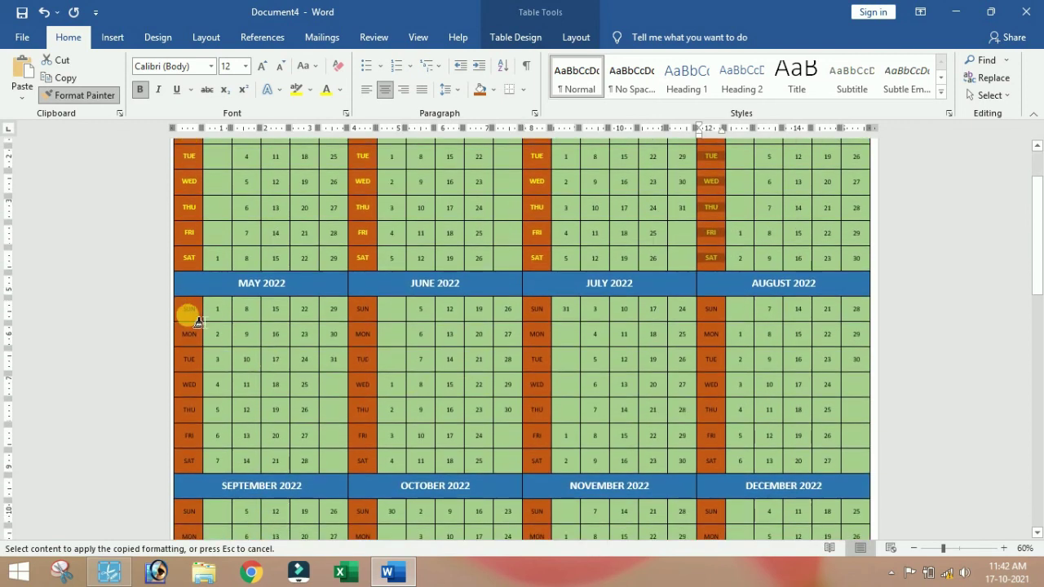
mouse_move(198, 322)
left_mouse_down()
mouse_move(203, 452)
mouse_move(189, 458)
left_mouse_up()
left_click_drag(361, 308, 364, 456)
left_click_drag(535, 308, 550, 465)
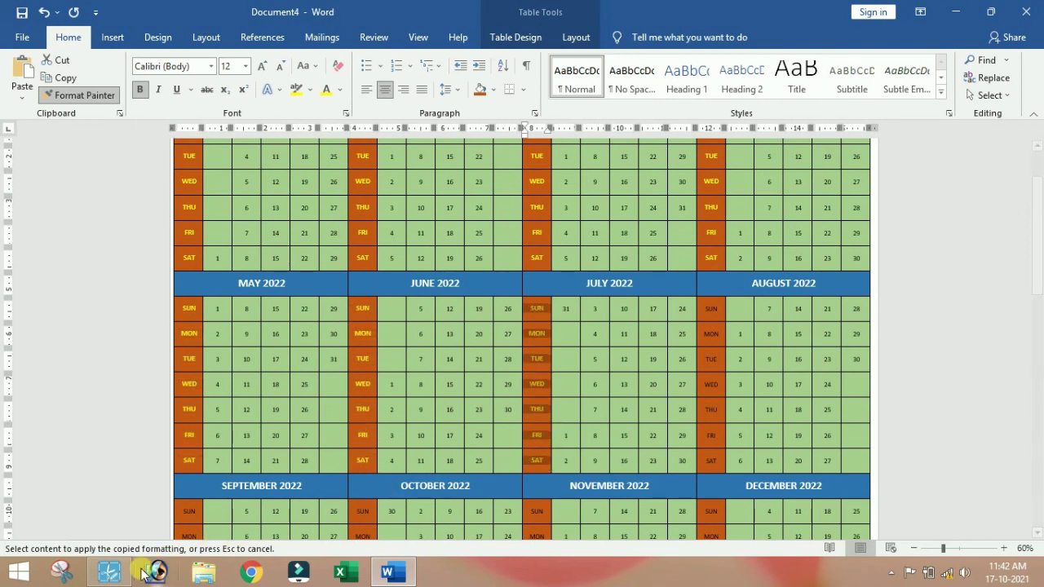
left_click(113, 574)
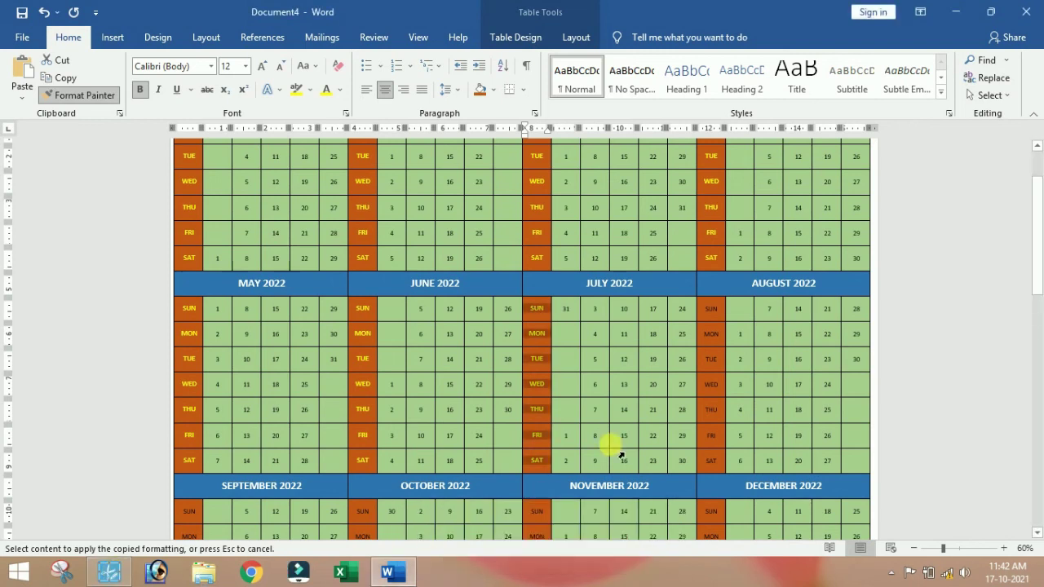
left_click_drag(712, 318, 709, 461)
Apply the copied weekday formatting to the December, November, October and September weekday labels and end the format copying.
scroll(695, 430, "down", 2)
scroll(705, 432, "down", 3)
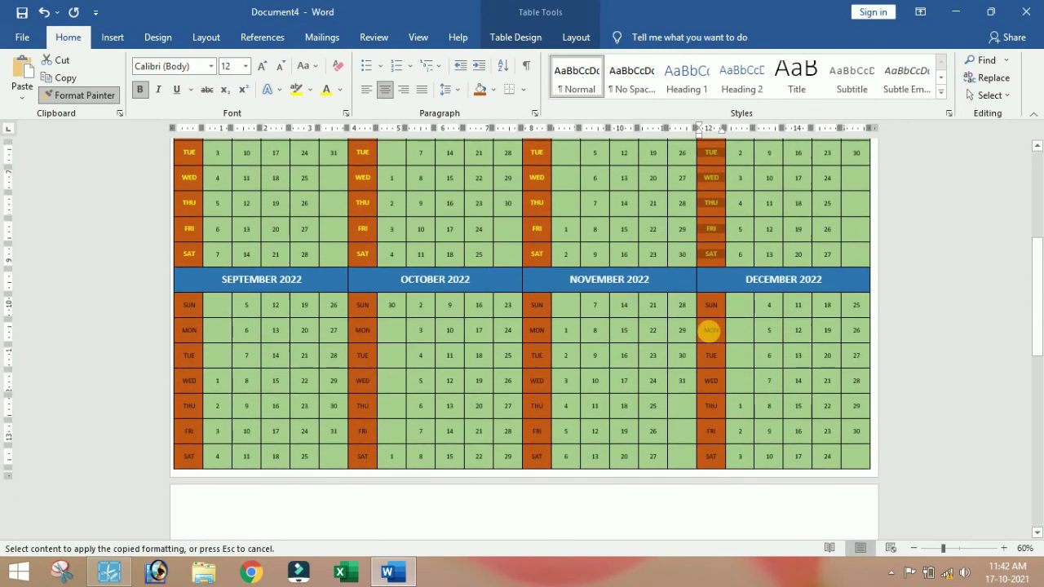
left_click_drag(710, 305, 716, 424)
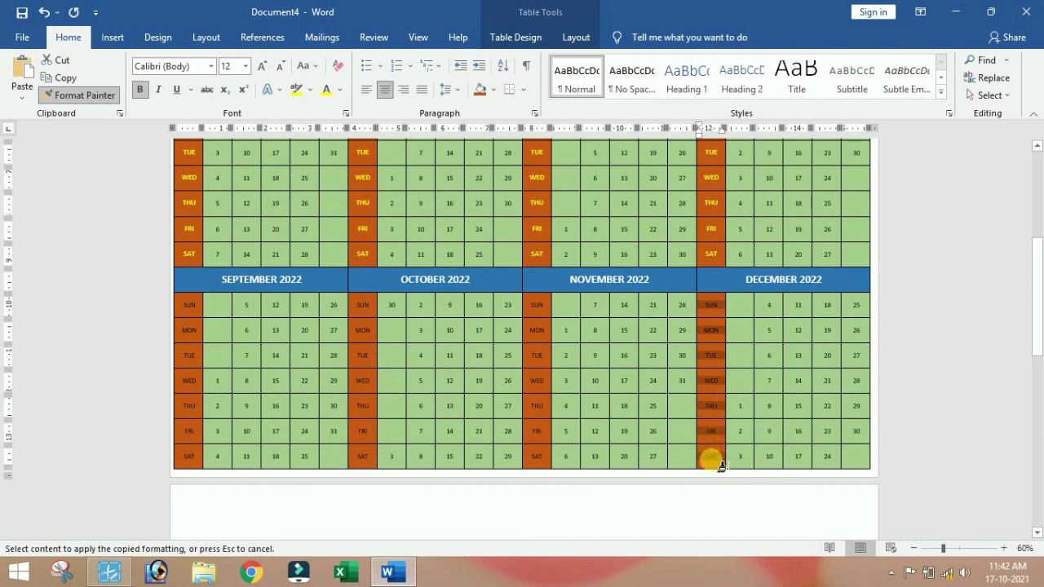
left_click_drag(711, 463, 711, 463)
left_click_drag(544, 312, 537, 458)
left_click_drag(368, 313, 362, 457)
mouse_move(201, 318)
left_mouse_down()
mouse_move(186, 397)
mouse_move(206, 462)
left_mouse_up()
left_click(99, 96)
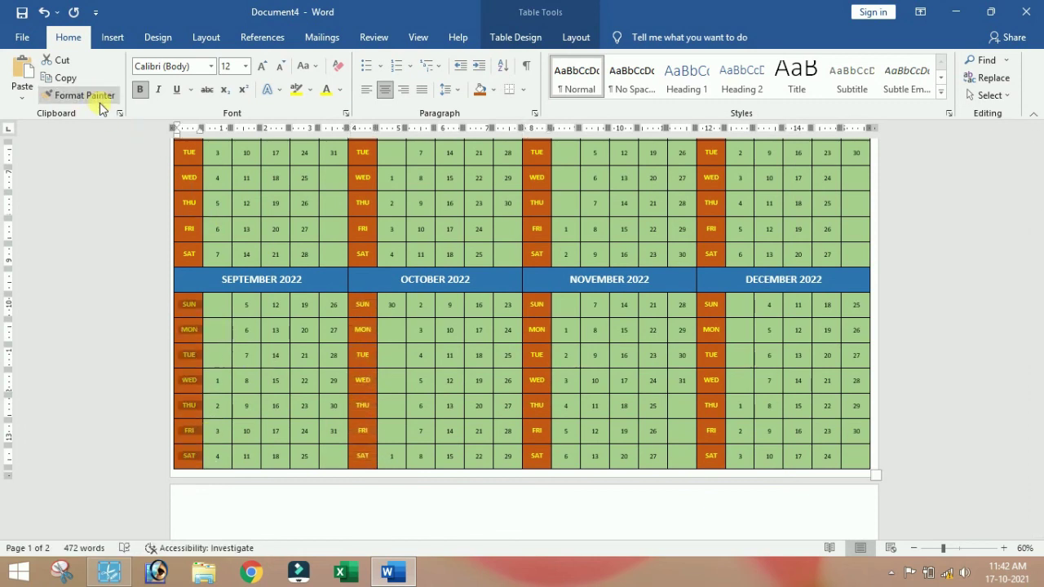
left_click(422, 231)
scroll(512, 290, "up", 8)
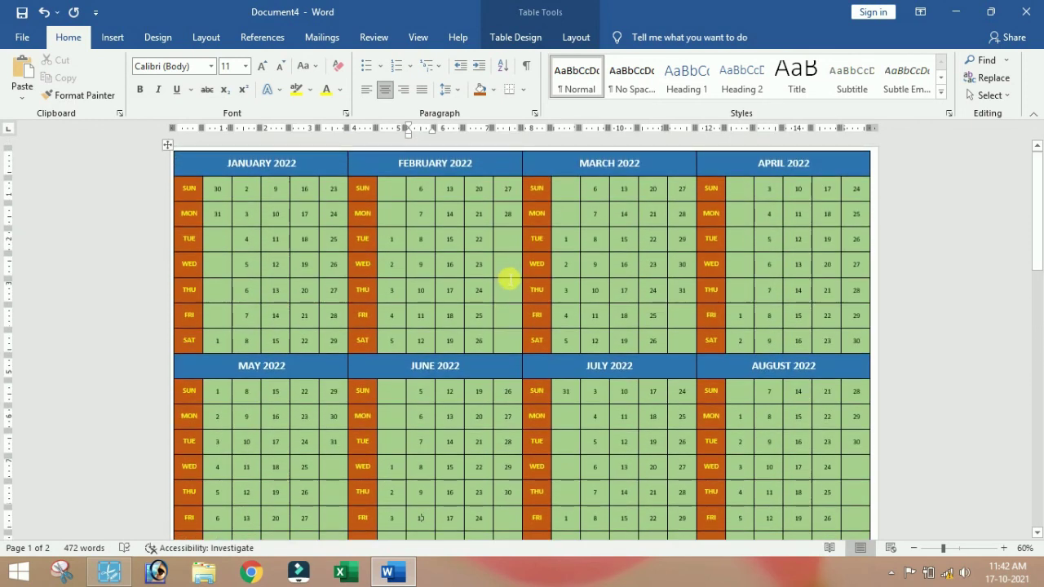
scroll(509, 280, "down", 1)
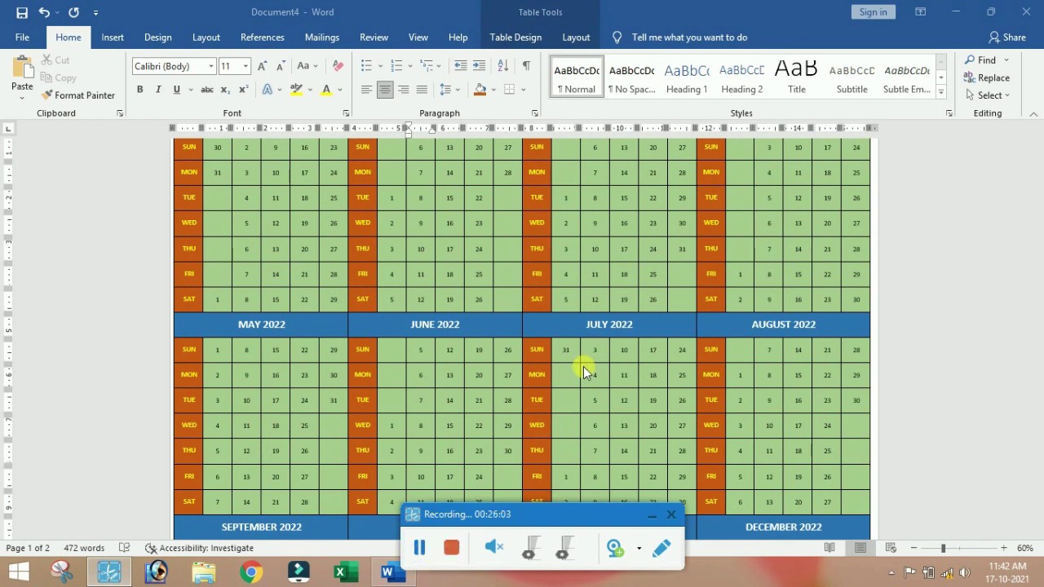
scroll(889, 297, "up", 1)
scroll(889, 299, "down", 8)
scroll(887, 301, "up", 8)
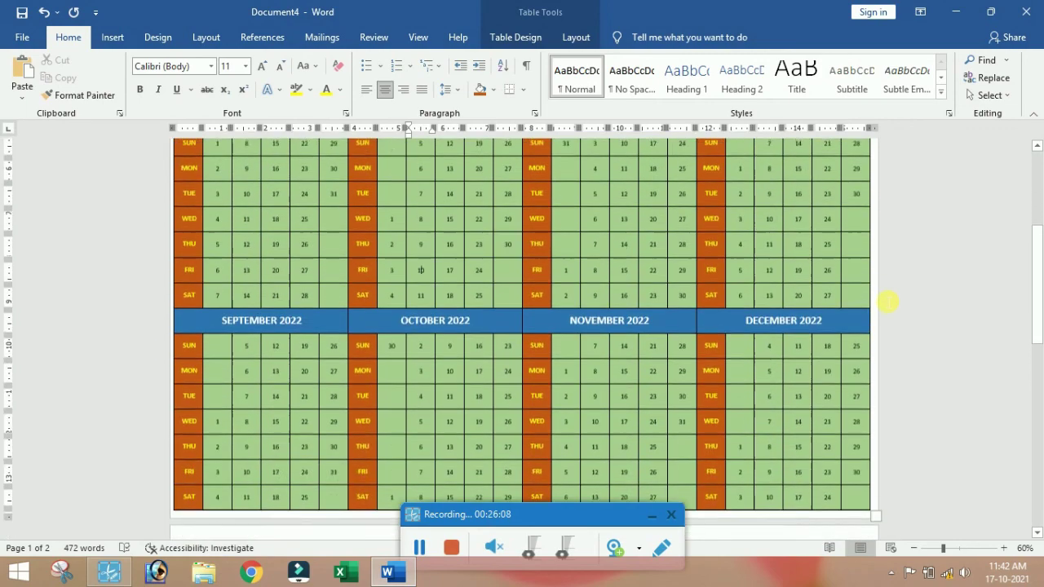